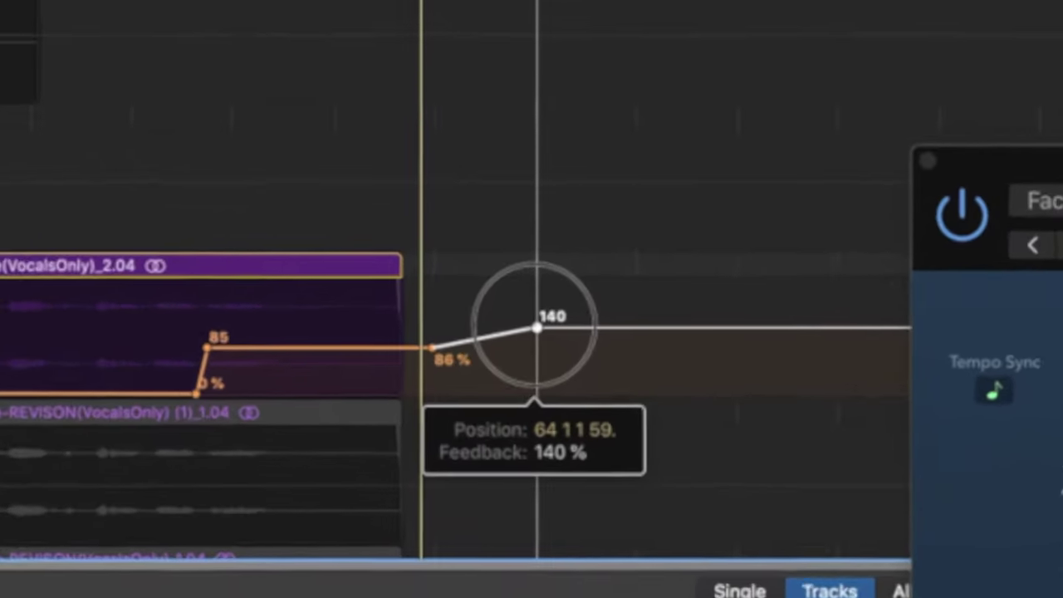
pyautogui.moveTo(506, 240); pyautogui.dragTo(506, 242)
pyautogui.moveTo(540, 337); pyautogui.dragTo(540, 338)
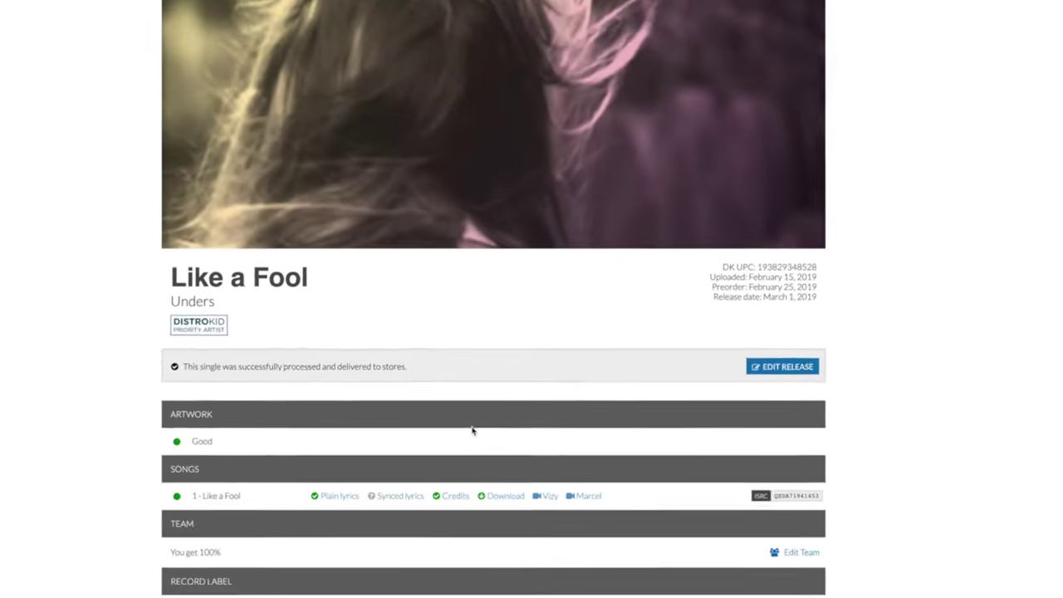
pyautogui.scroll(-5, 495, 407)
pyautogui.scroll(2, 498, 408)
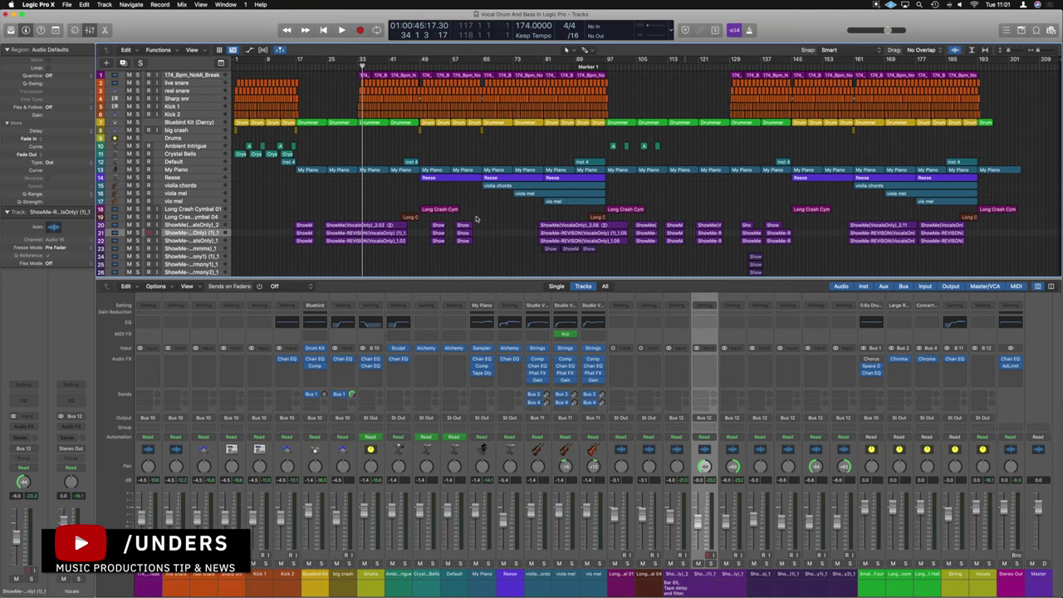
# Step: Solo the ShowMe(VocalsOnly)_2 vocal track
pyautogui.keyDown('ctrl'); pyautogui.keyDown('alt'); pyautogui.click(476, 218); pyautogui.keyUp('alt'); pyautogui.keyUp('ctrl')
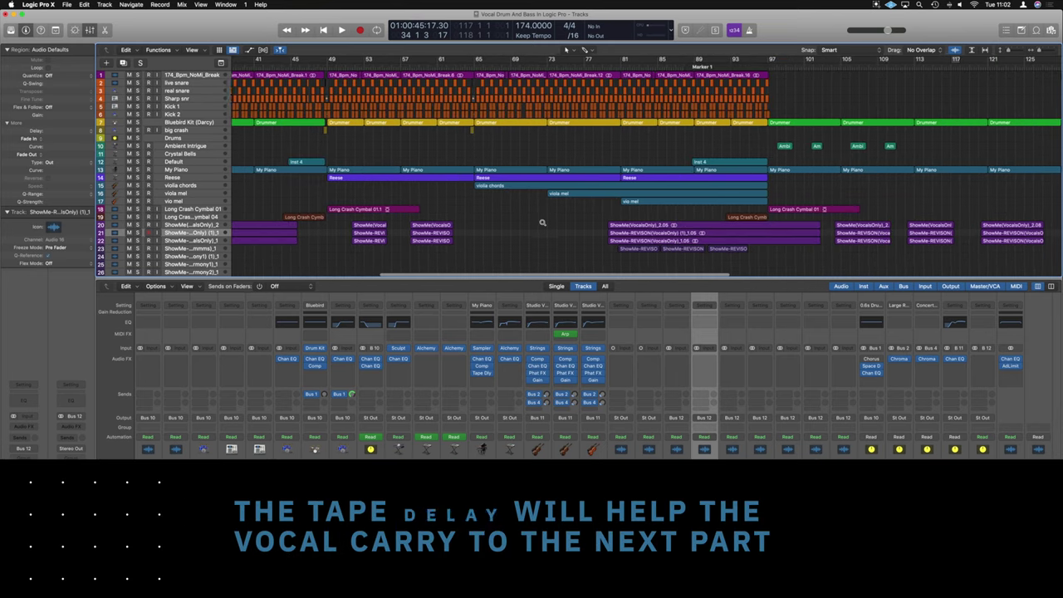
pyautogui.keyDown('ctrl'); pyautogui.keyDown('alt'); pyautogui.click(542, 223); pyautogui.keyUp('alt'); pyautogui.keyUp('ctrl')
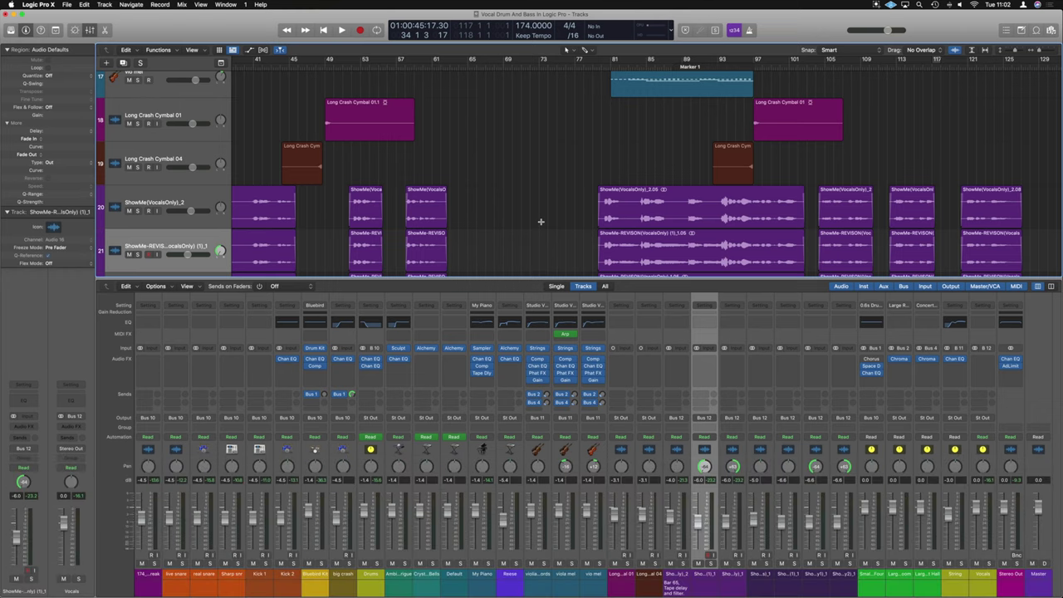
pyautogui.click(200, 197)
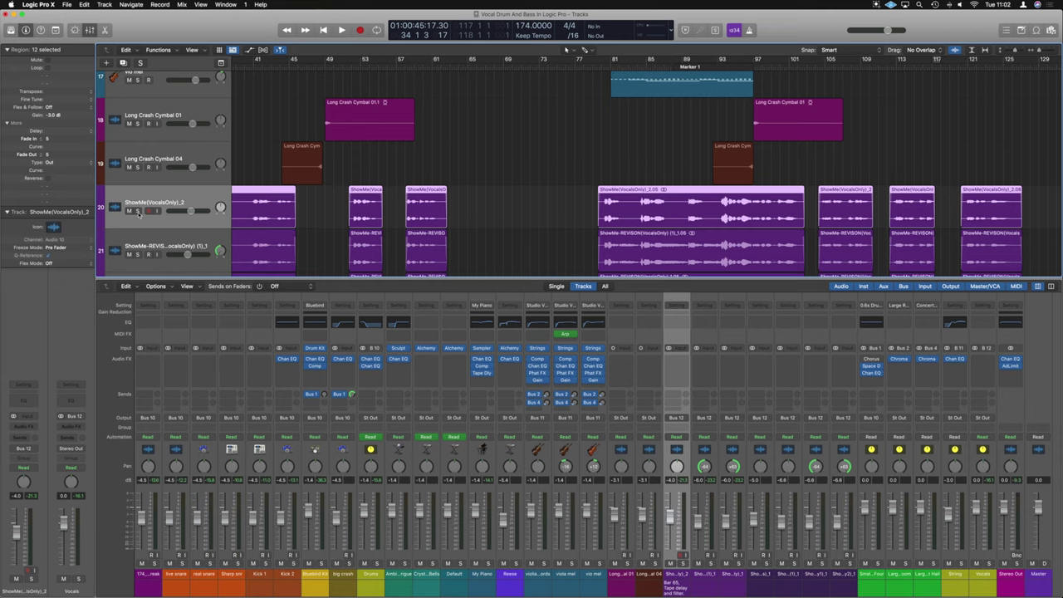
pyautogui.click(138, 211)
# Step: Set the cycle range to start at the vocal region at bar 58 and extend its end to bar 79
pyautogui.press('super+u')
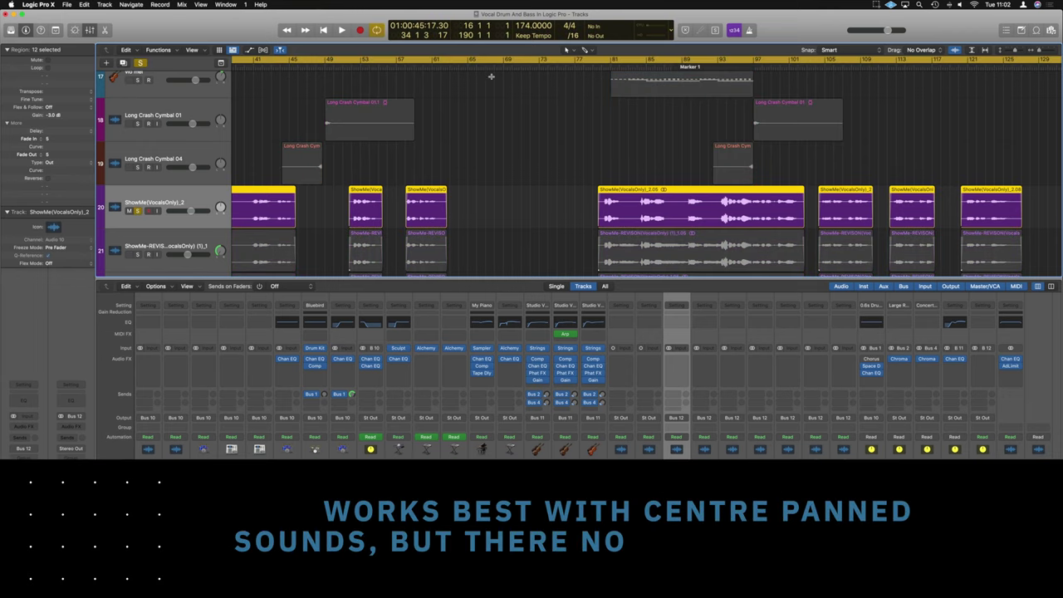
pyautogui.click(426, 204)
pyautogui.press('super+u')
pyautogui.moveTo(446, 60); pyautogui.dragTo(588, 66)
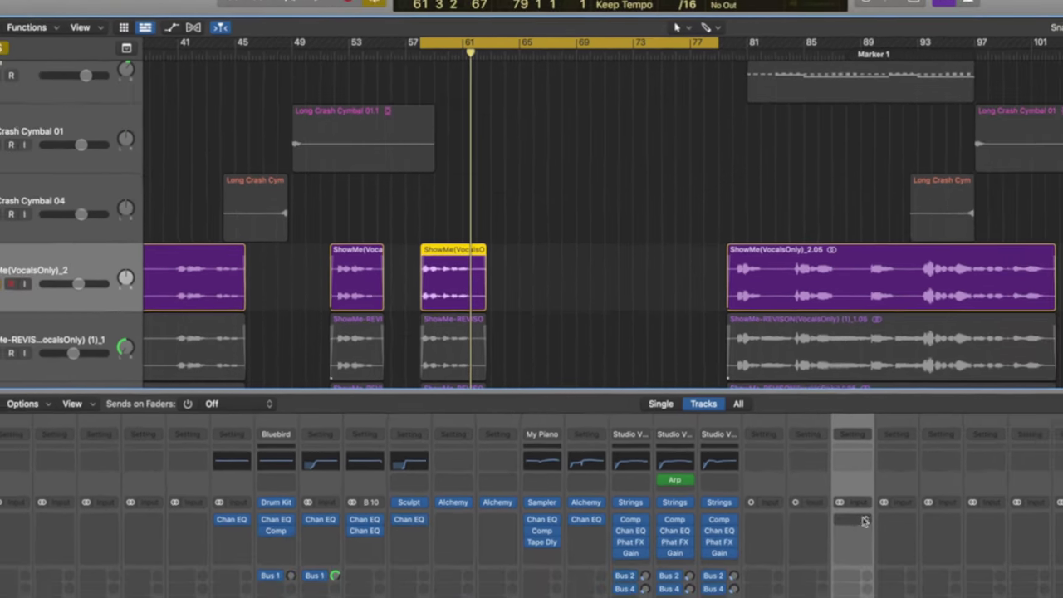
# Step: Insert a Tape Delay on the ShowMe(VocalsOnly)_2 channel and raise its Feedback to 29 %
pyautogui.click(934, 593)
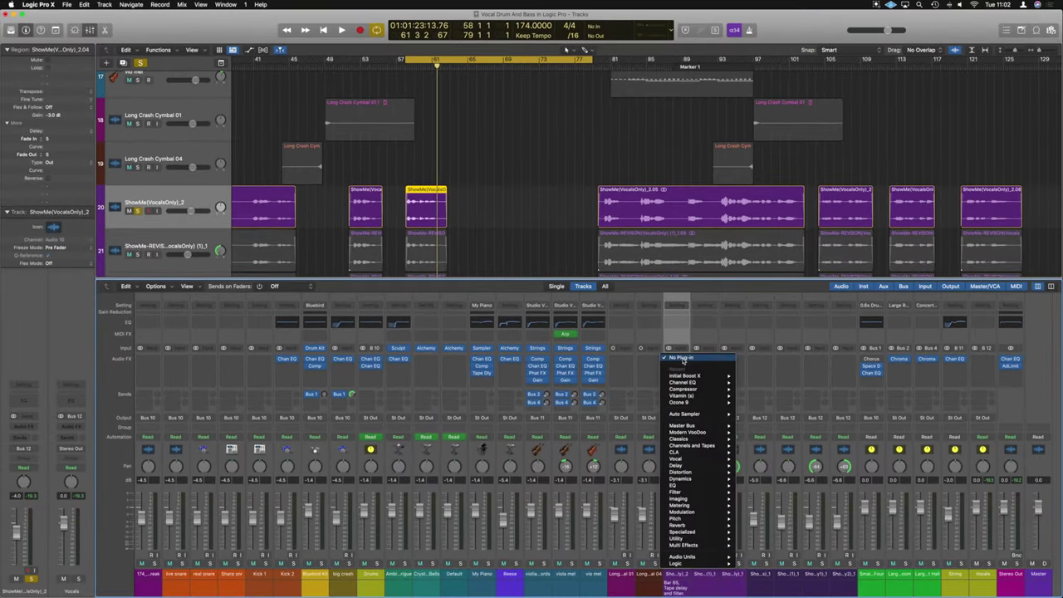
pyautogui.moveTo(689, 472)
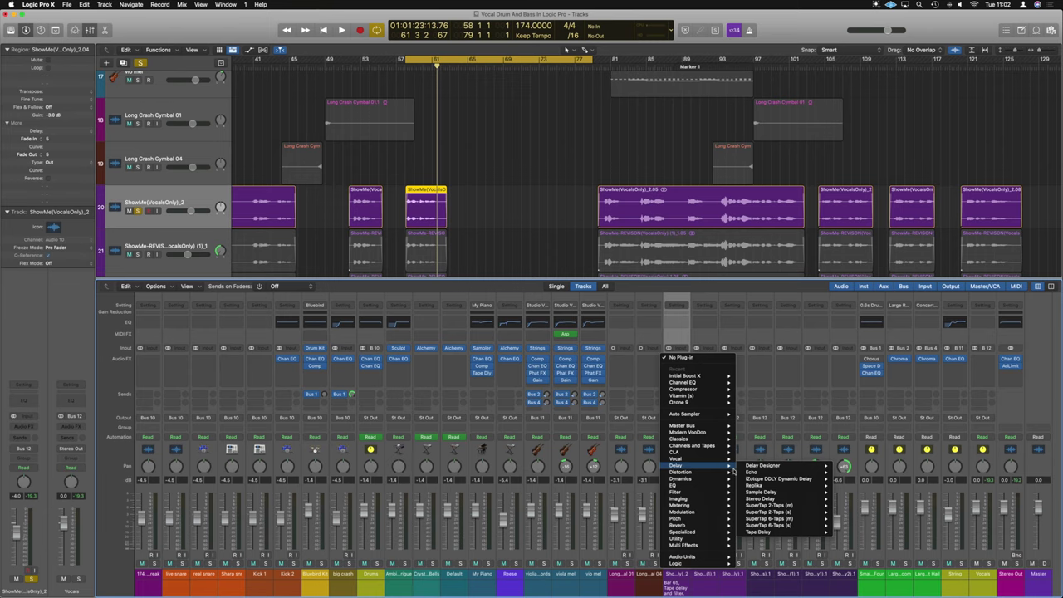
pyautogui.click(797, 531)
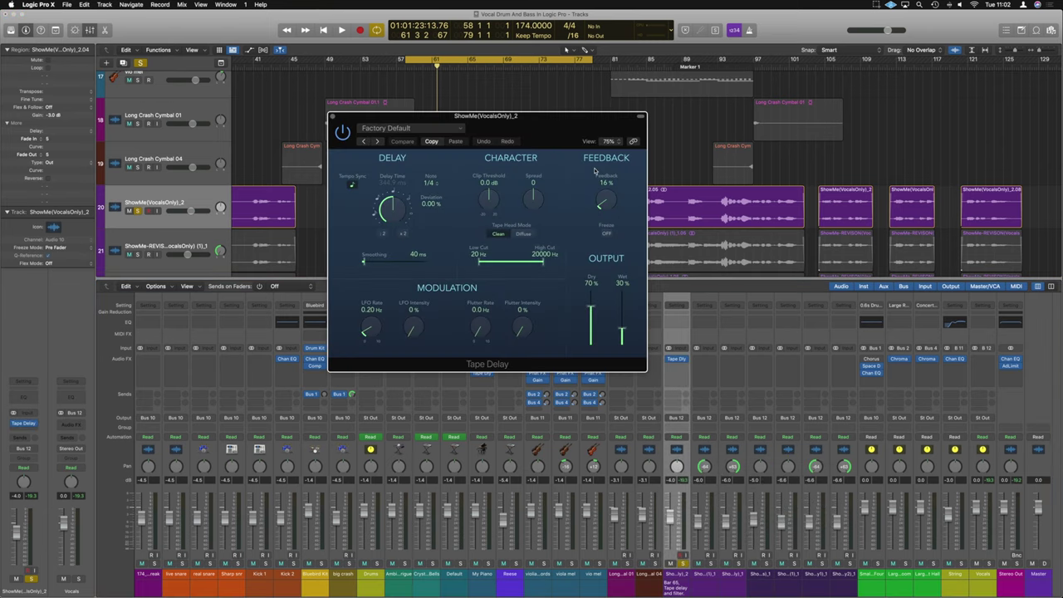
pyautogui.moveTo(510, 130)
pyautogui.mouseDown()
pyautogui.moveTo(810, 166)
pyautogui.moveTo(789, 172)
pyautogui.mouseUp()
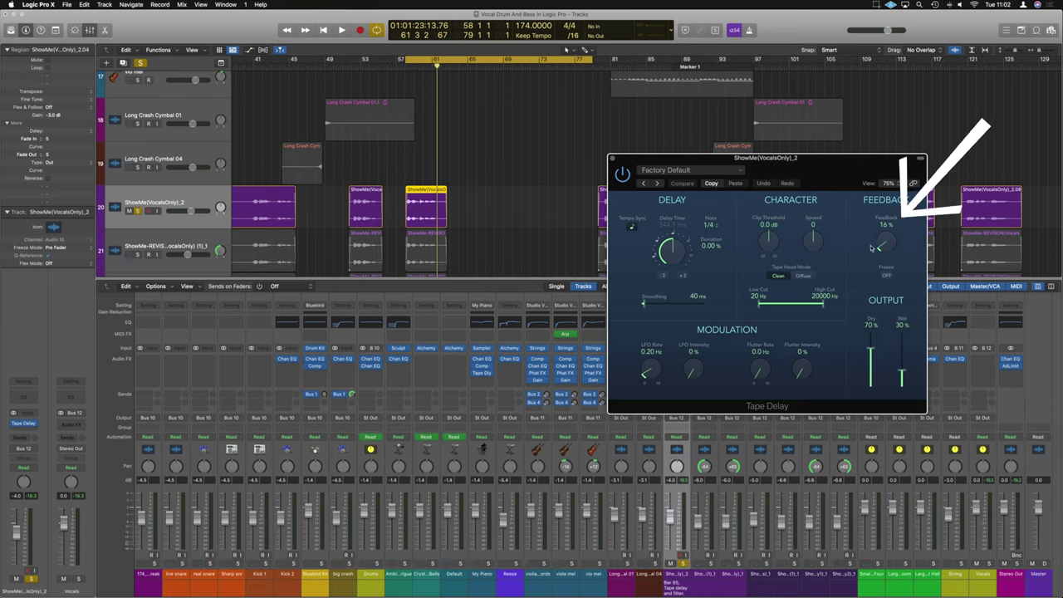
pyautogui.moveTo(891, 234); pyautogui.dragTo(887, 232)
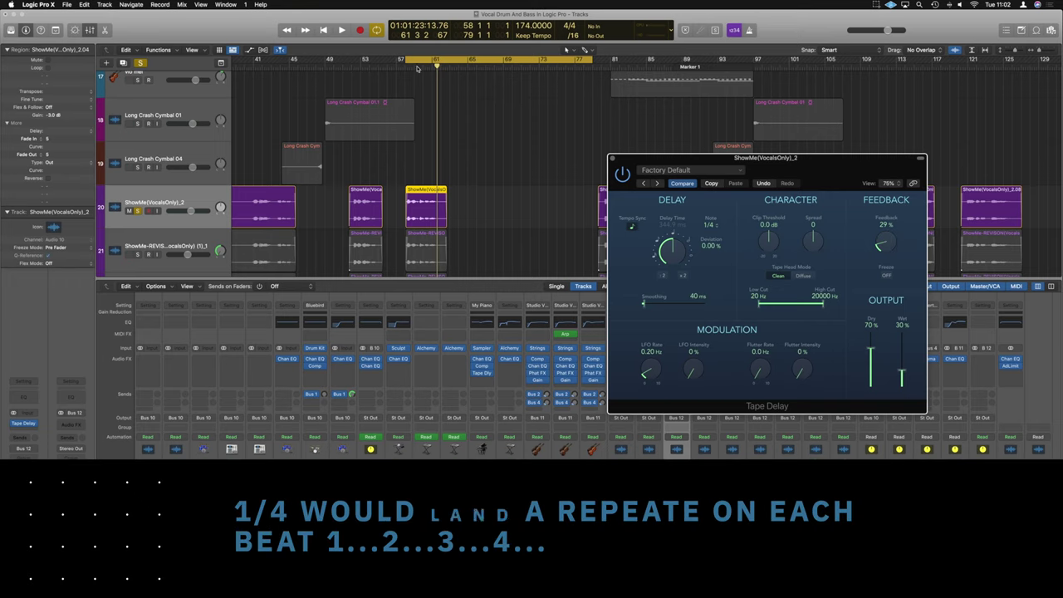
# Step: Move the cycle start to 60 4 1 and play the end of the vocal phrase with the delay
pyautogui.moveTo(407, 65); pyautogui.dragTo(431, 63)
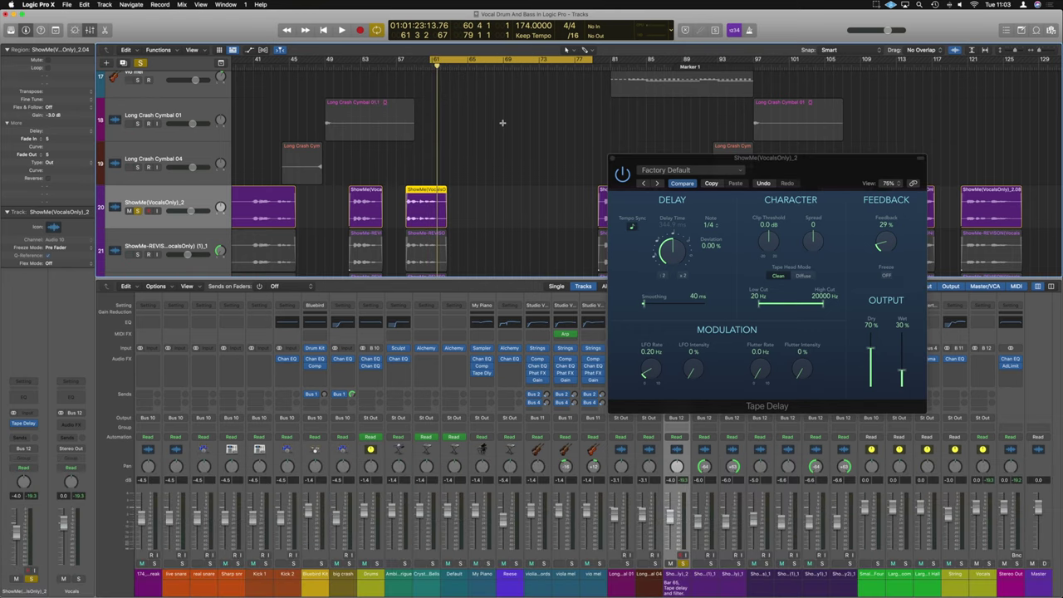
pyautogui.press('space')
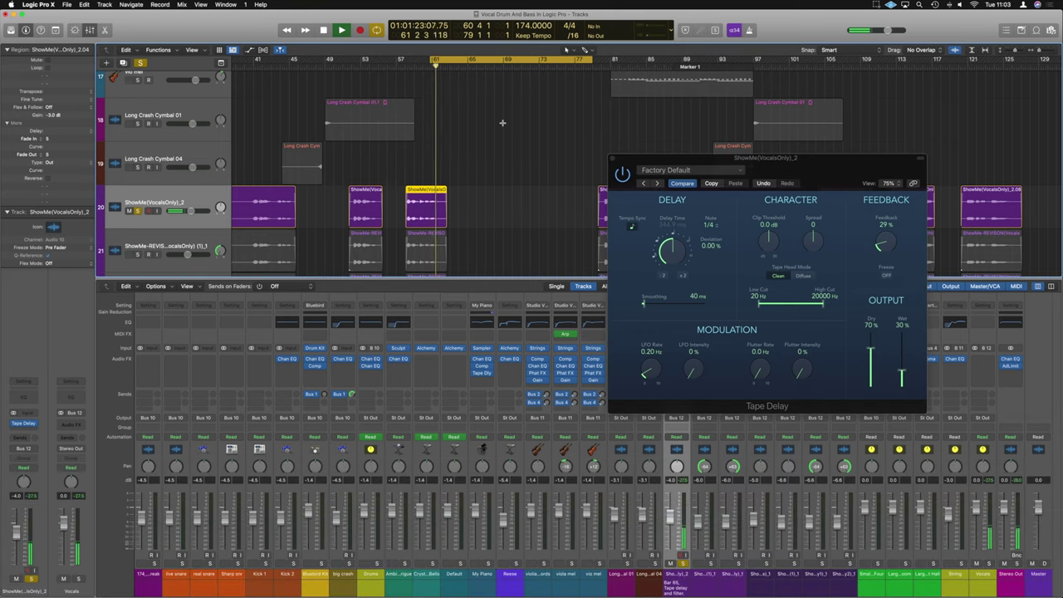
pyautogui.press('space')
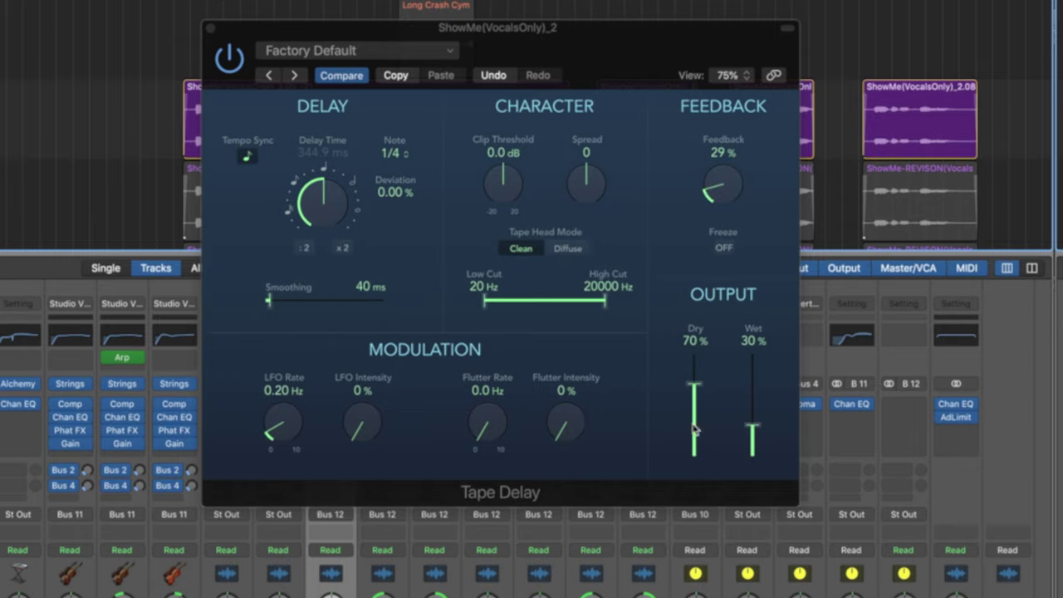
# Step: Set the Tape Delay's Dry output to 100 % and display its Feedback automation on the ShowMe(VocalsOnly)_2 track
pyautogui.moveTo(700, 390); pyautogui.dragTo(700, 372)
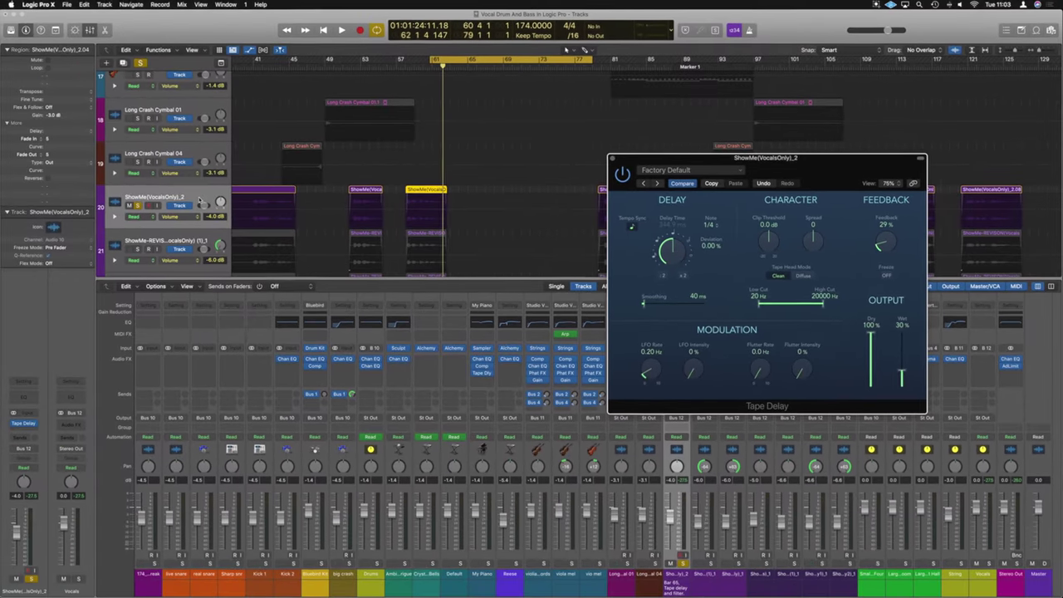
pyautogui.click(176, 216)
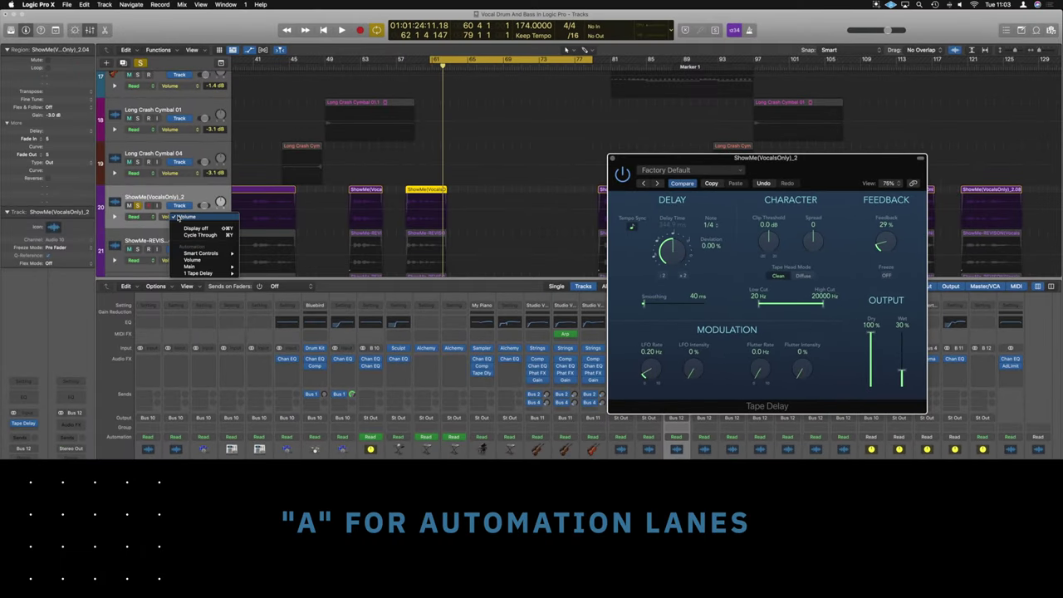
pyautogui.moveTo(220, 273)
pyautogui.click(268, 293)
# Step: Add Feedback automation points just before bar 61 so the value jumps from 0 % to 85 %
pyautogui.press('super+Right')
pyautogui.press('super+Right')
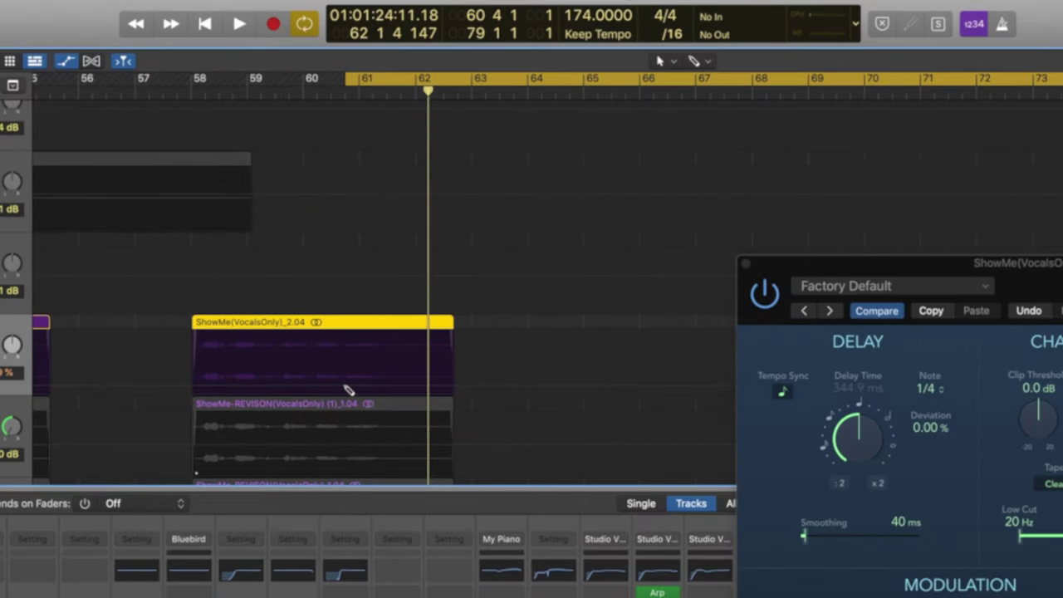
pyautogui.click(344, 384)
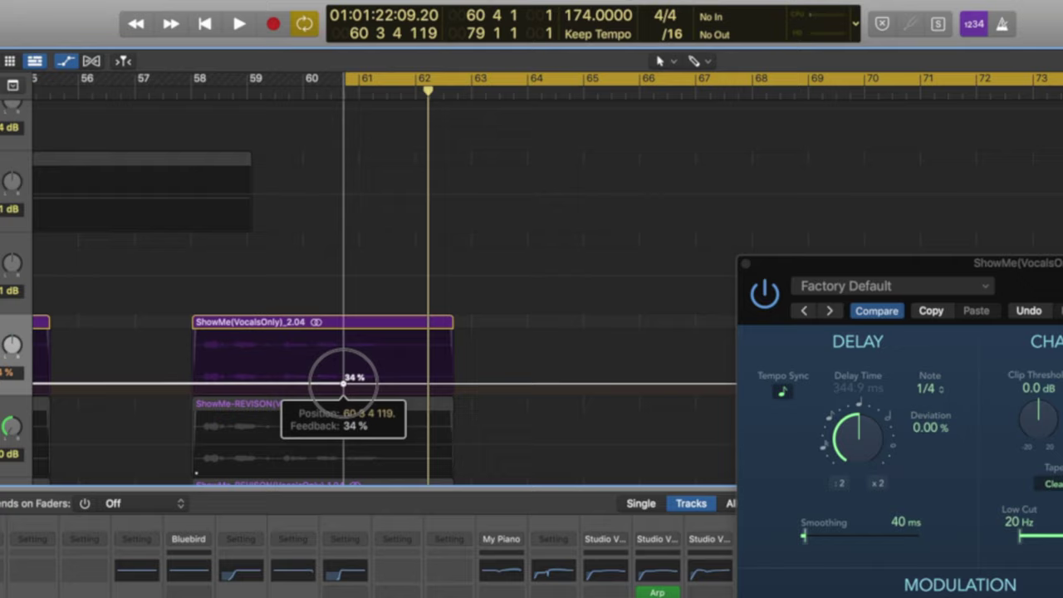
pyautogui.moveTo(344, 384); pyautogui.dragTo(339, 436)
pyautogui.moveTo(345, 388); pyautogui.dragTo(347, 363)
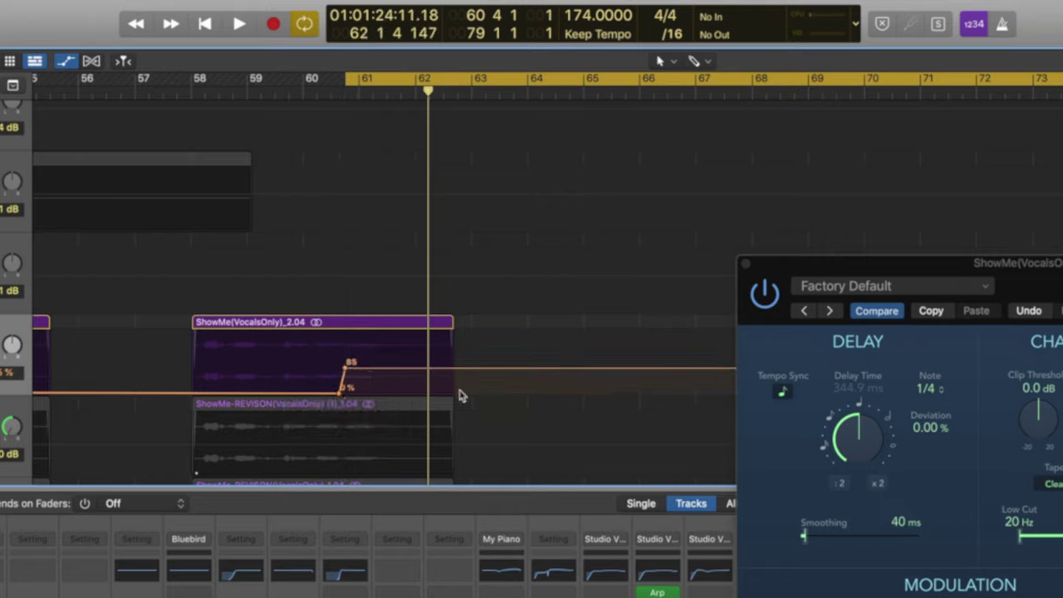
# Step: Play past the end of the phrase and ramp the Feedback automation from 86 % near bar 63 to 126 % at bar 64
pyautogui.press('space')
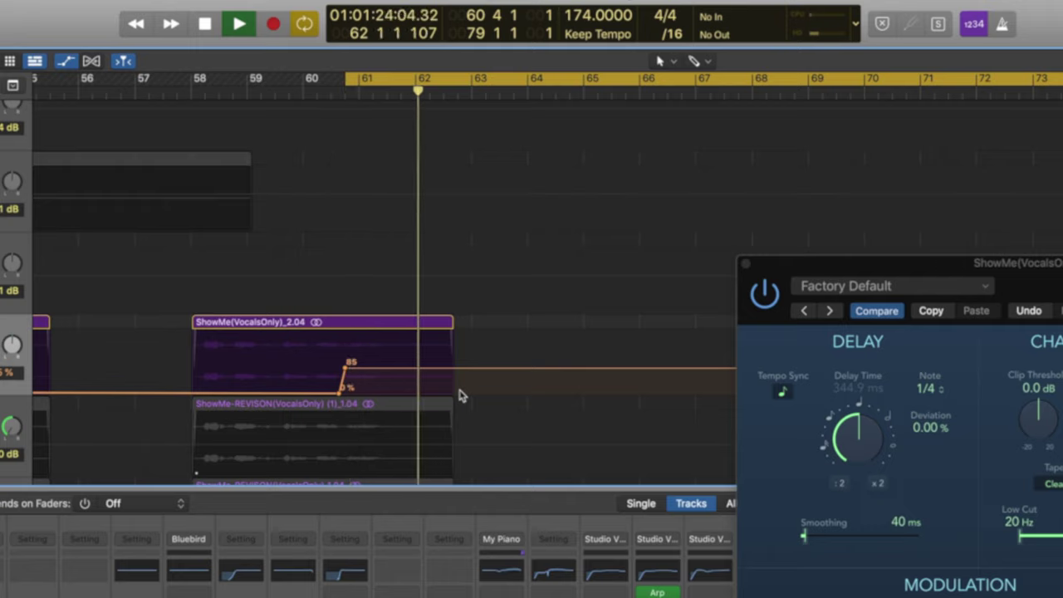
pyautogui.press('space')
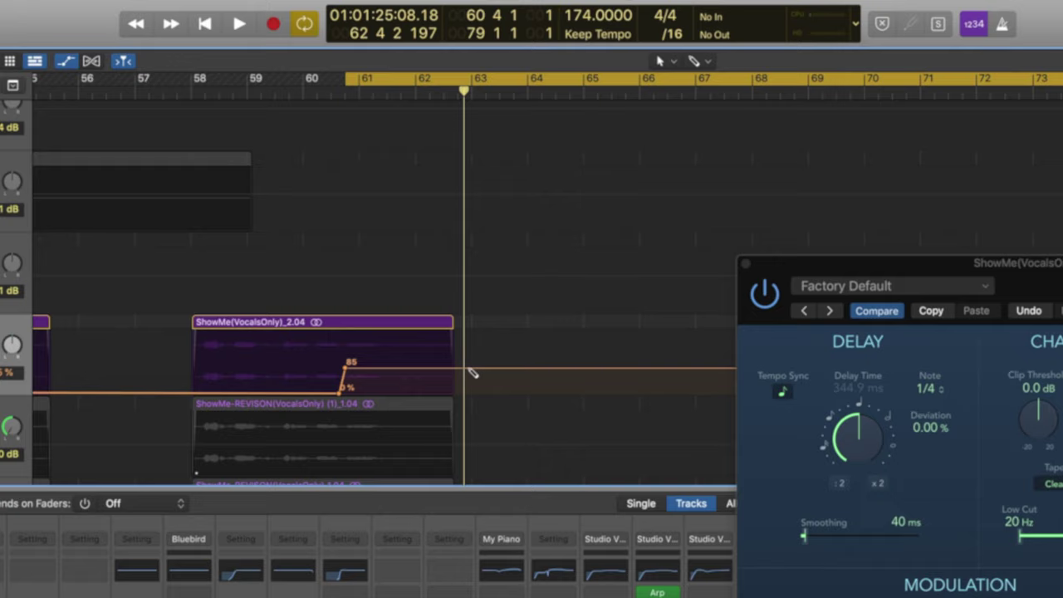
pyautogui.click(471, 368)
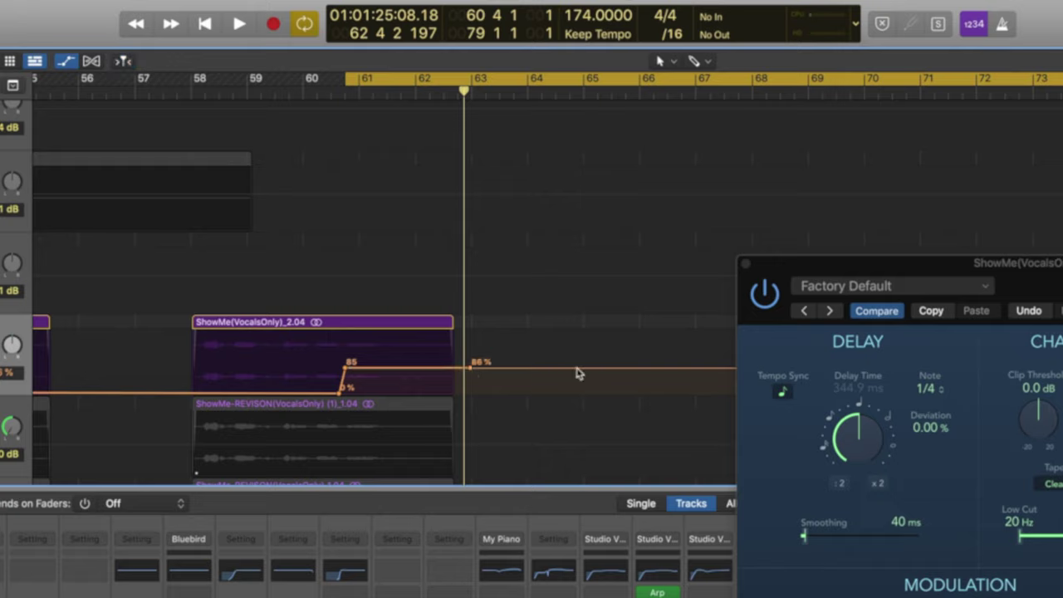
pyautogui.moveTo(529, 368); pyautogui.dragTo(529, 362)
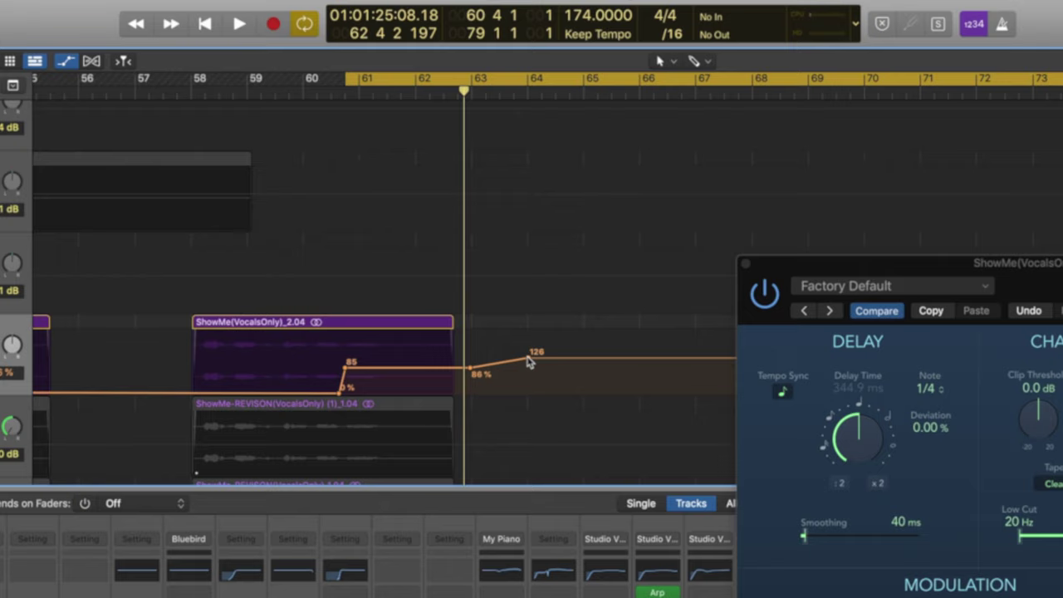
# Step: Play the repeats and lower the Feedback automation from 122 % at about 67 3 to 100 % near bar 68
pyautogui.press('space')
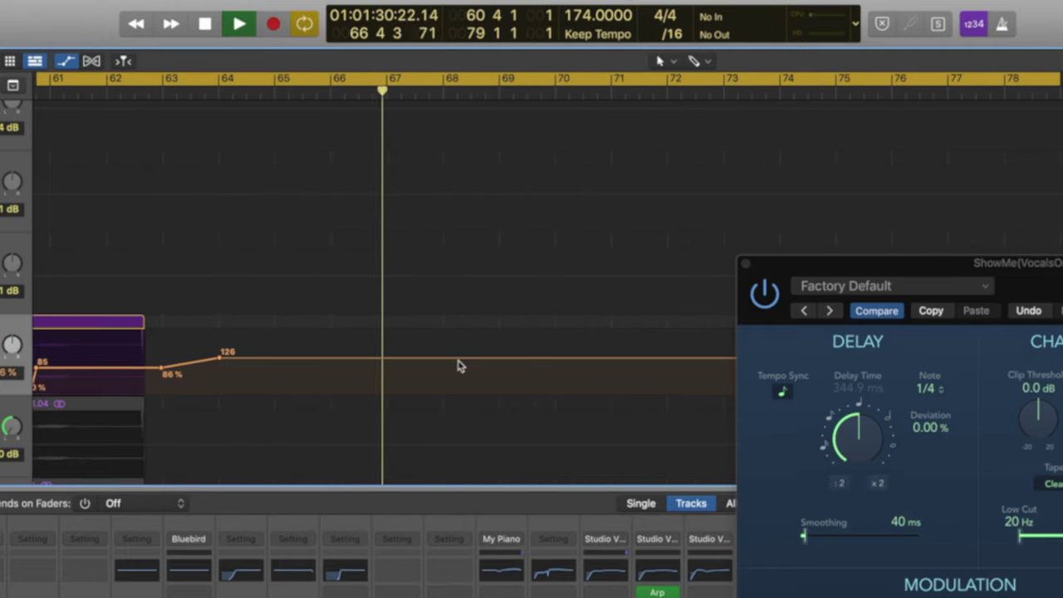
pyautogui.press('space')
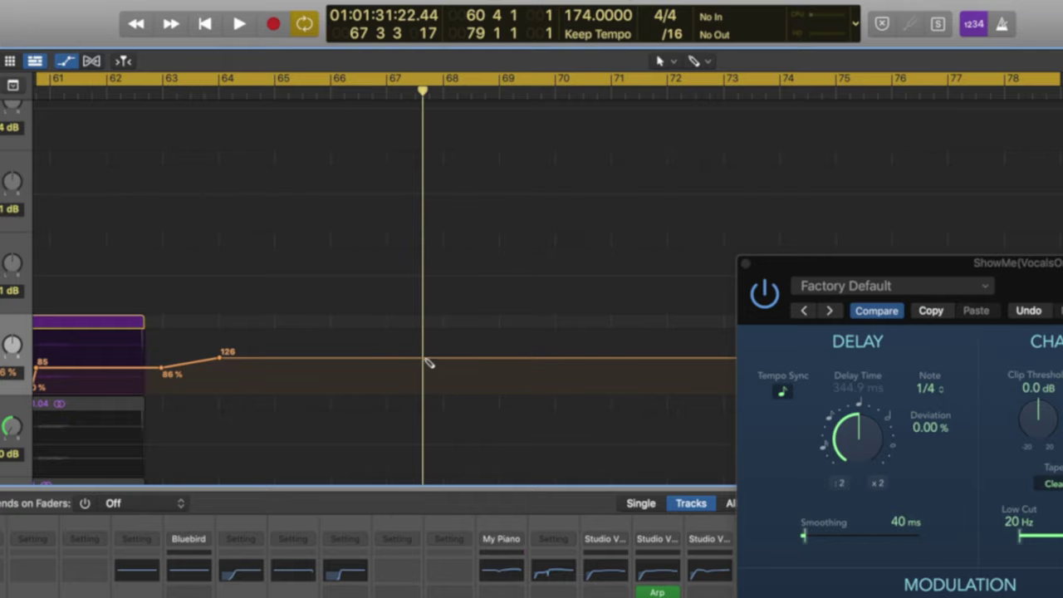
pyautogui.click(426, 363)
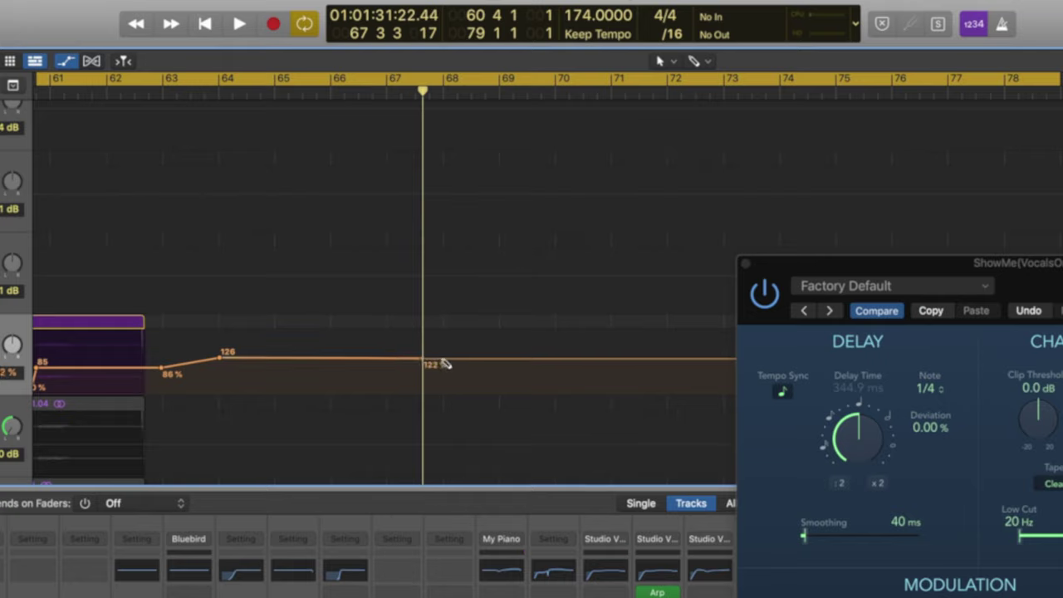
pyautogui.moveTo(445, 364); pyautogui.dragTo(443, 365)
# Step: Play on and ramp the Feedback automation down from 100 % at about bar 76 to 0 % at about bar 78
pyautogui.press('space')
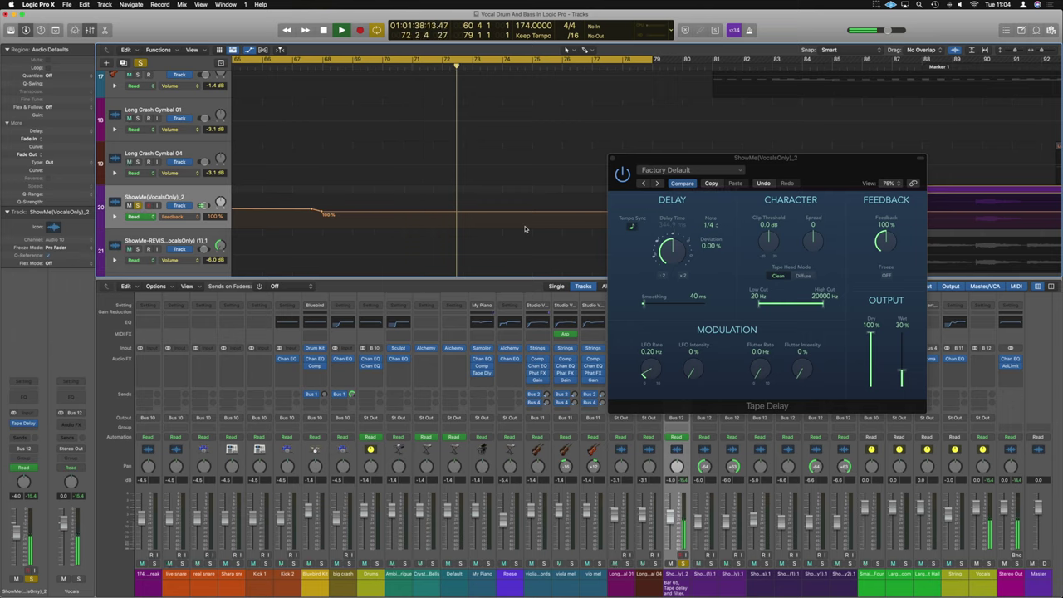
pyautogui.click(515, 213)
pyautogui.moveTo(576, 215); pyautogui.dragTo(576, 225)
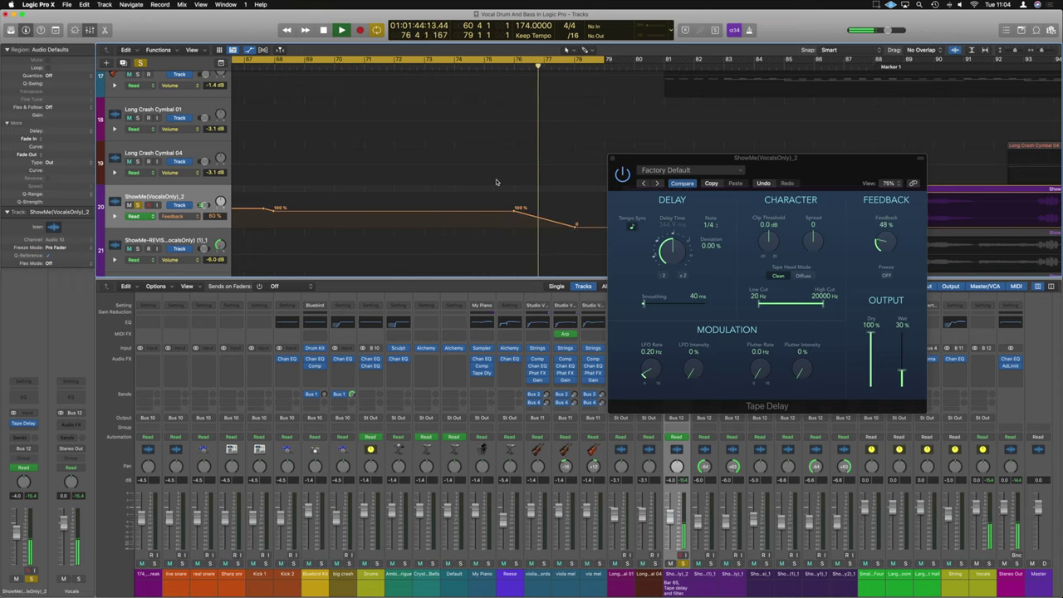
# Step: Unsolo the ShowMe(VocalsOnly)_2 track and play the cycled section in the full mix
pyautogui.press('super+Left')
pyautogui.press('super+Left')
pyautogui.press('super+Left')
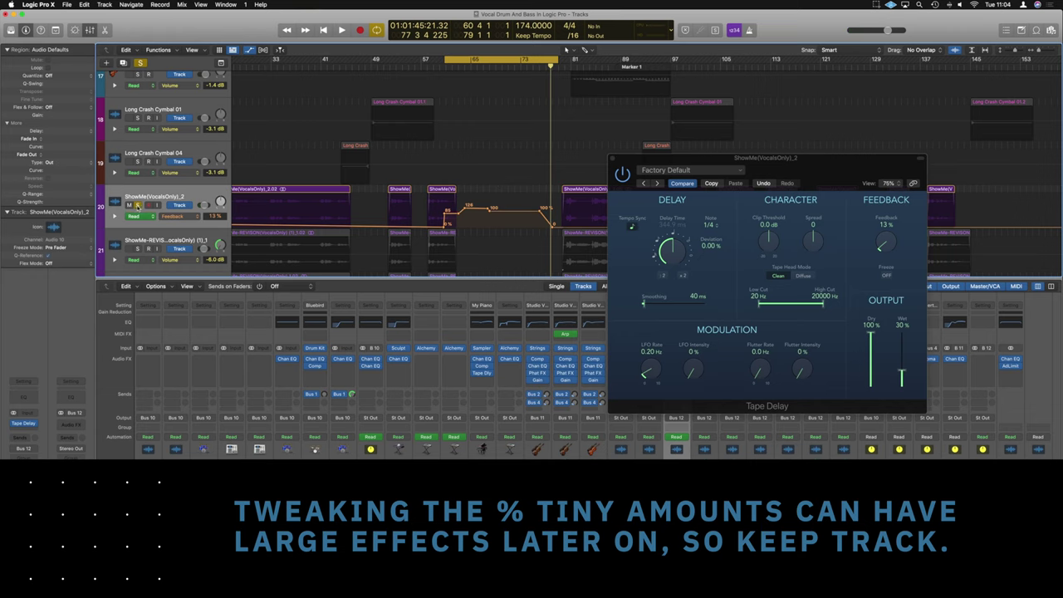
pyautogui.press('space')
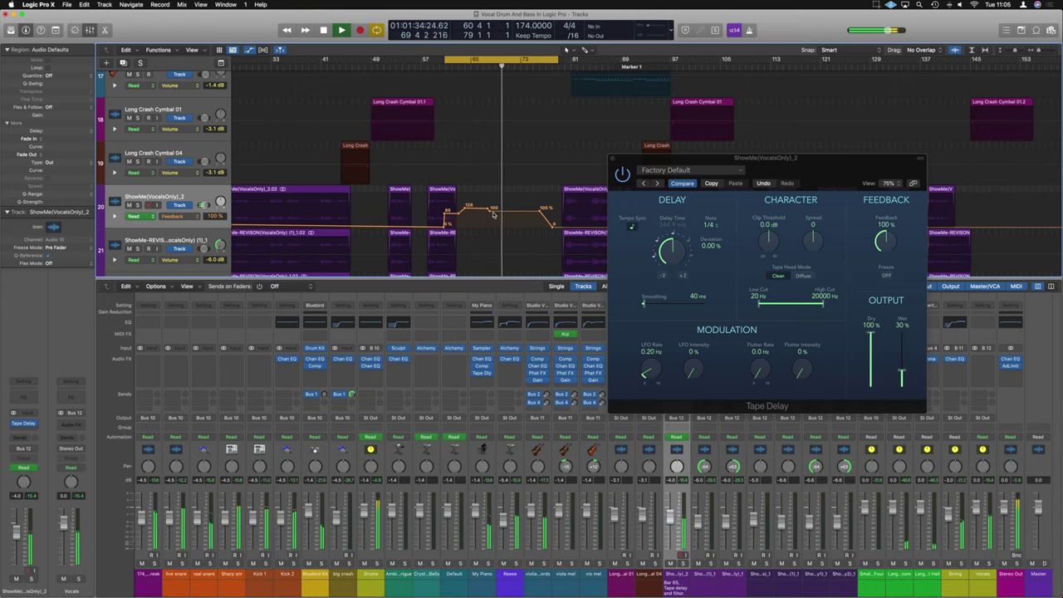
pyautogui.press('space')
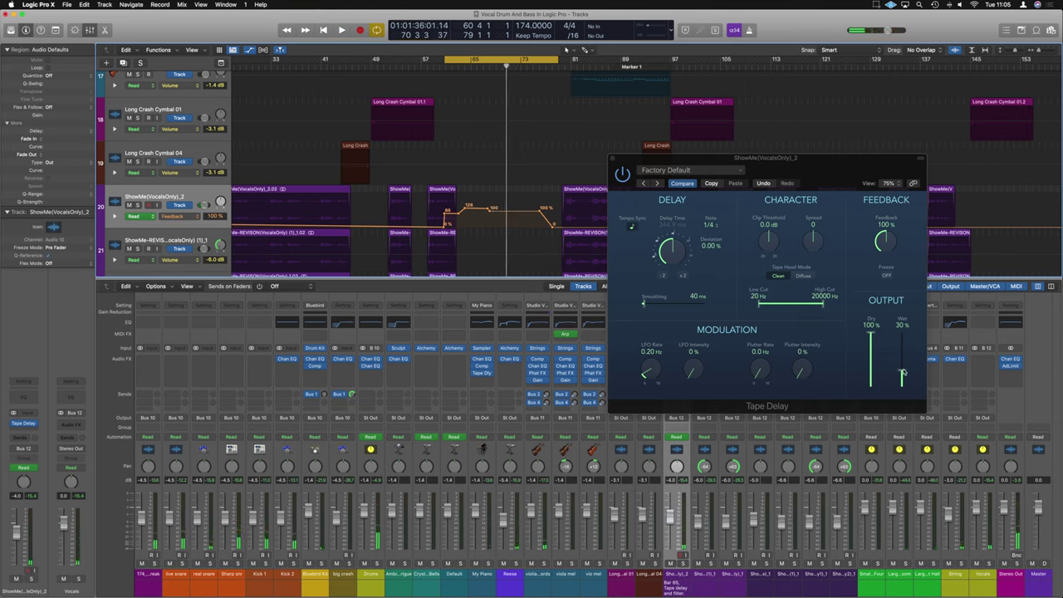
# Step: Set the Tape Delay's Wet output to 25 % and play the section in the full mix again
pyautogui.click(900, 326)
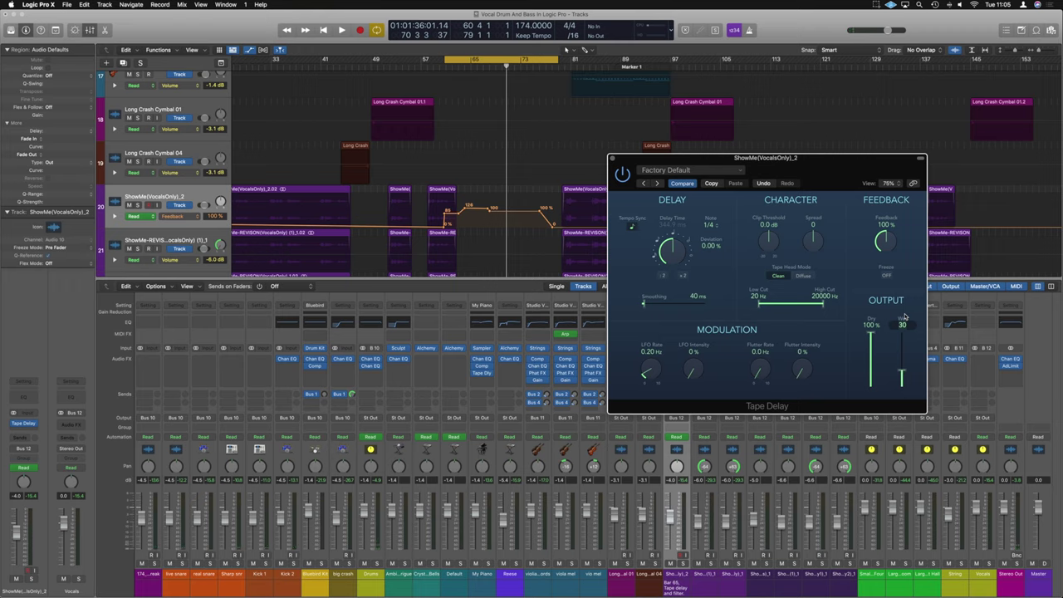
pyautogui.press('space')
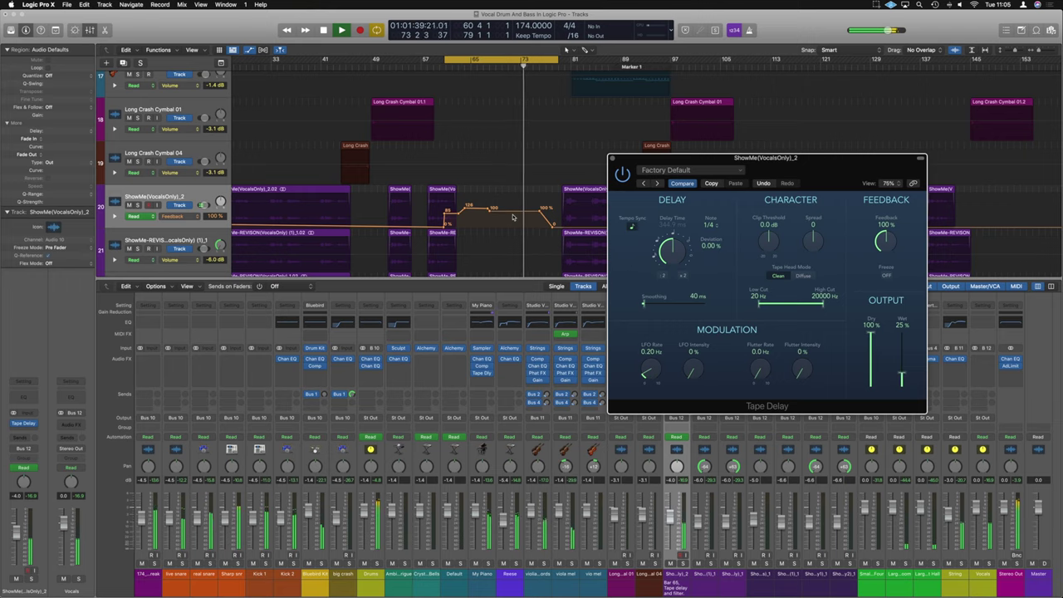
pyautogui.scroll(5, 512, 216)
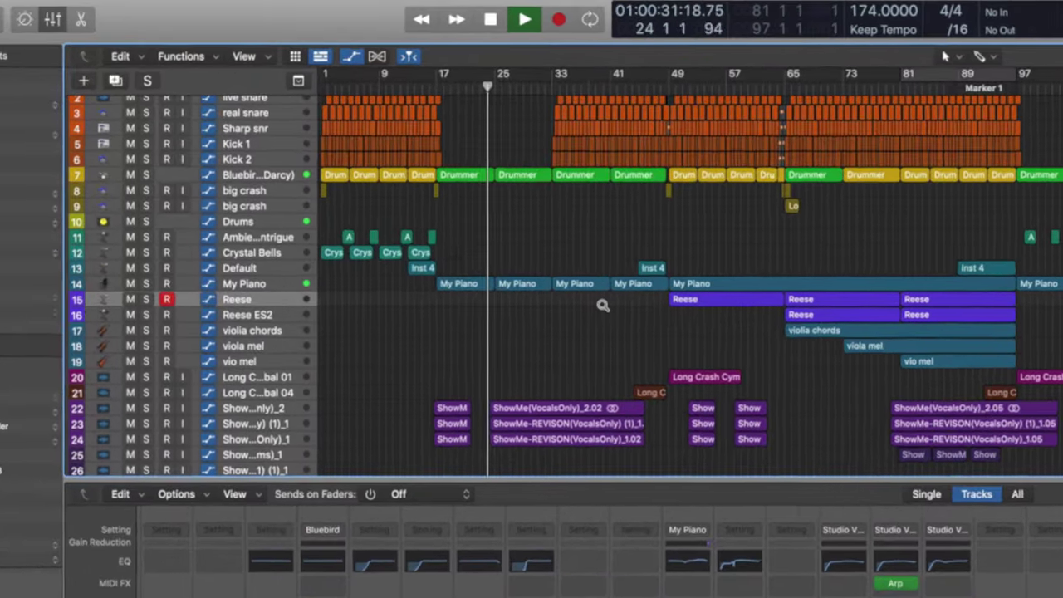
# Step: Examine the vocal regions on tracks 22 to 24 around bars 24 to 45 while the song plays, stopping at bar 31
pyautogui.scroll(5, 598, 305)
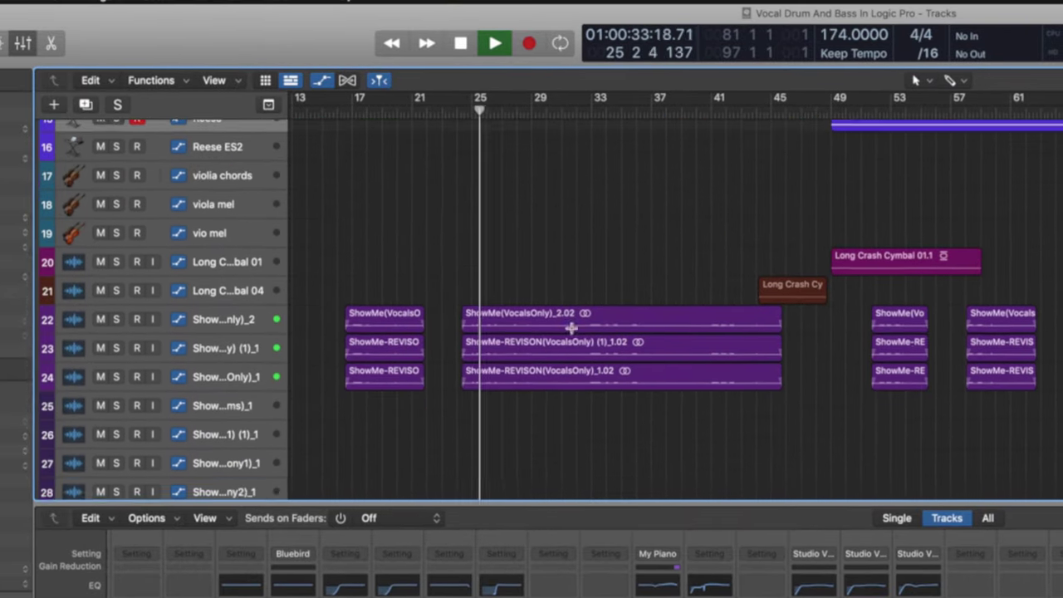
pyautogui.press('super+Down')
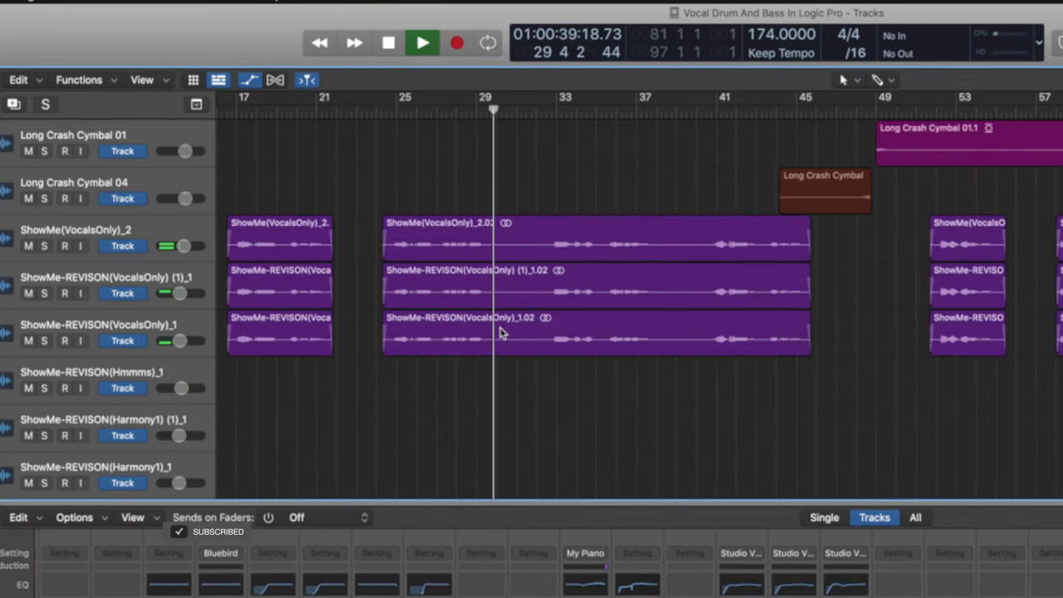
pyautogui.press('space')
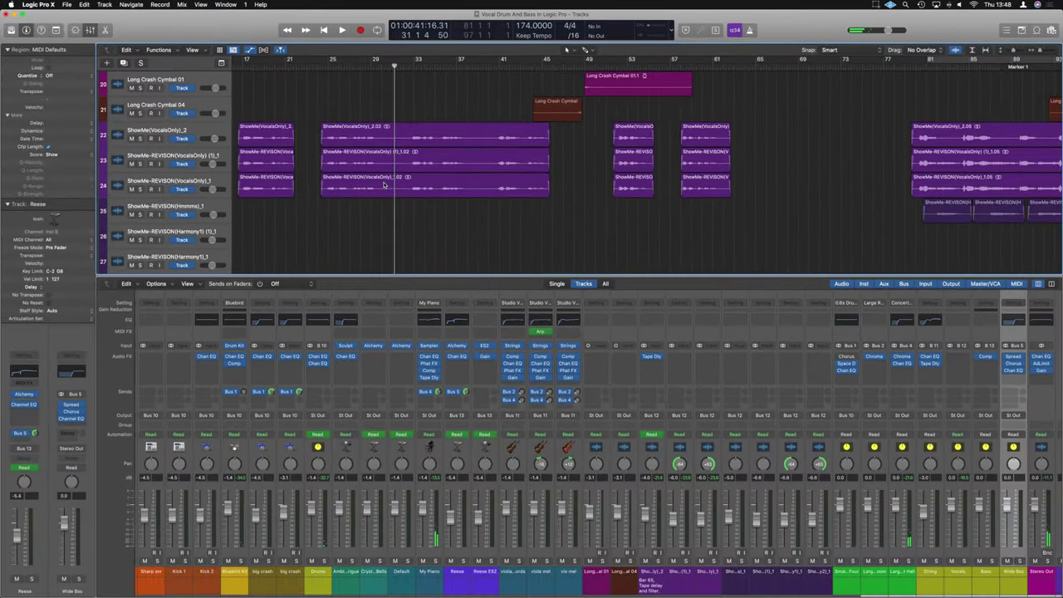
# Step: Duplicate the ShowMe(VocalsOnly)_2 track, copy its long region at bars 24 to 45 onto the new track and place it below track 24
pyautogui.click(204, 130)
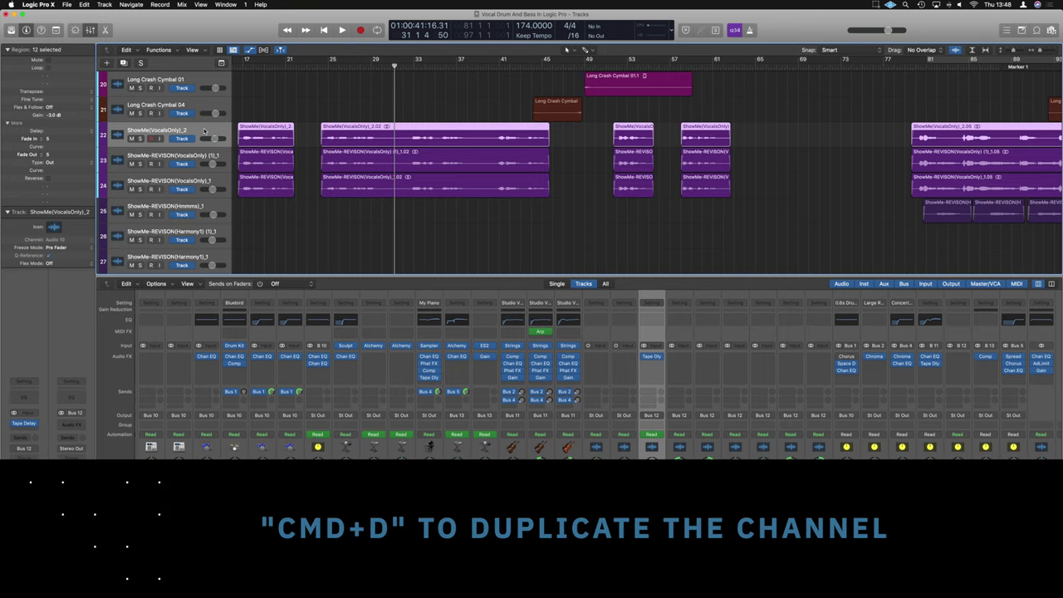
pyautogui.click(209, 157)
pyautogui.click(405, 129)
pyautogui.press('super+d')
pyautogui.moveTo(404, 128); pyautogui.dragTo(404, 154)
pyautogui.press('Return')
pyautogui.moveTo(195, 205); pyautogui.dragTo(200, 214)
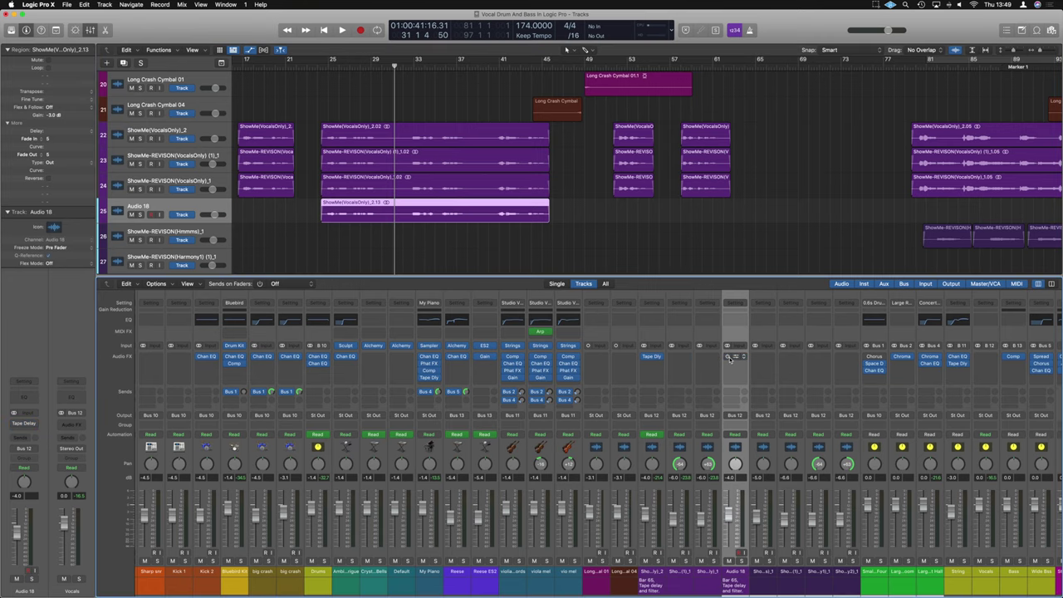
# Step: Bypass the Tape Delay on the Audio 18 track and solo the track
pyautogui.scroll(5, 457, 231)
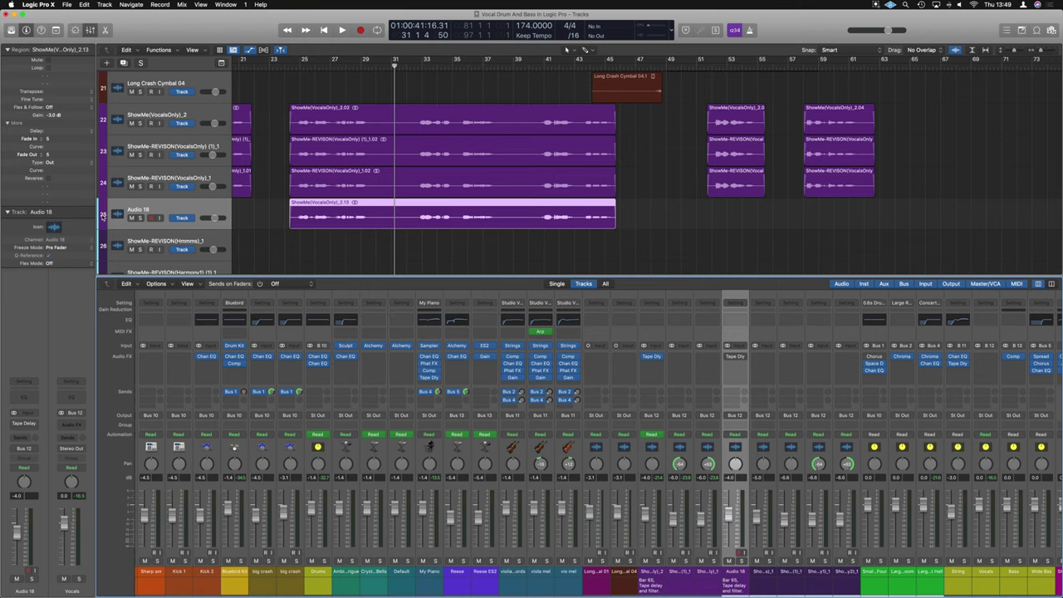
pyautogui.scroll(5, 340, 212)
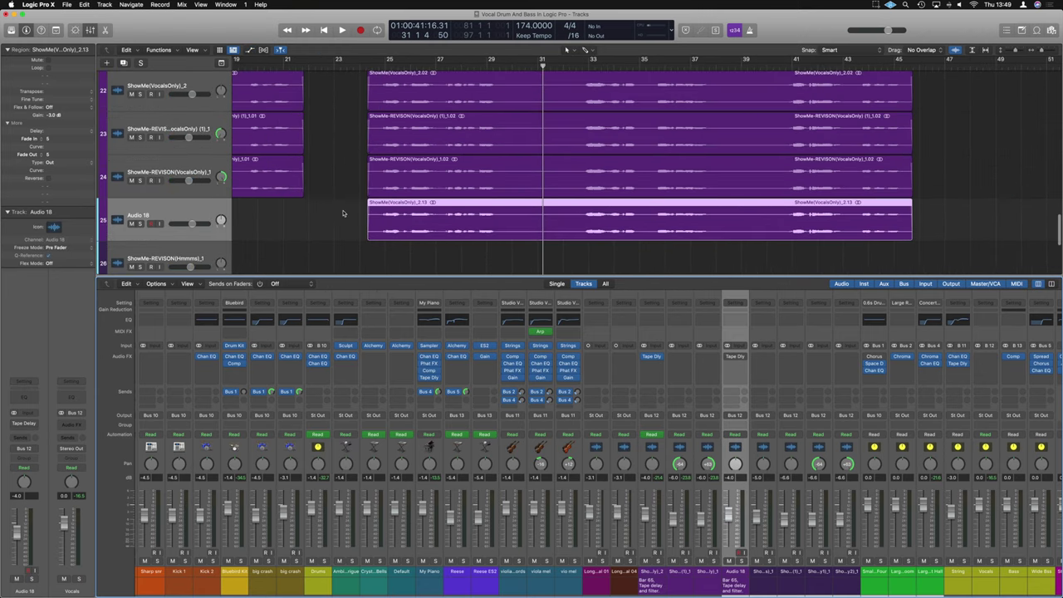
pyautogui.click(140, 224)
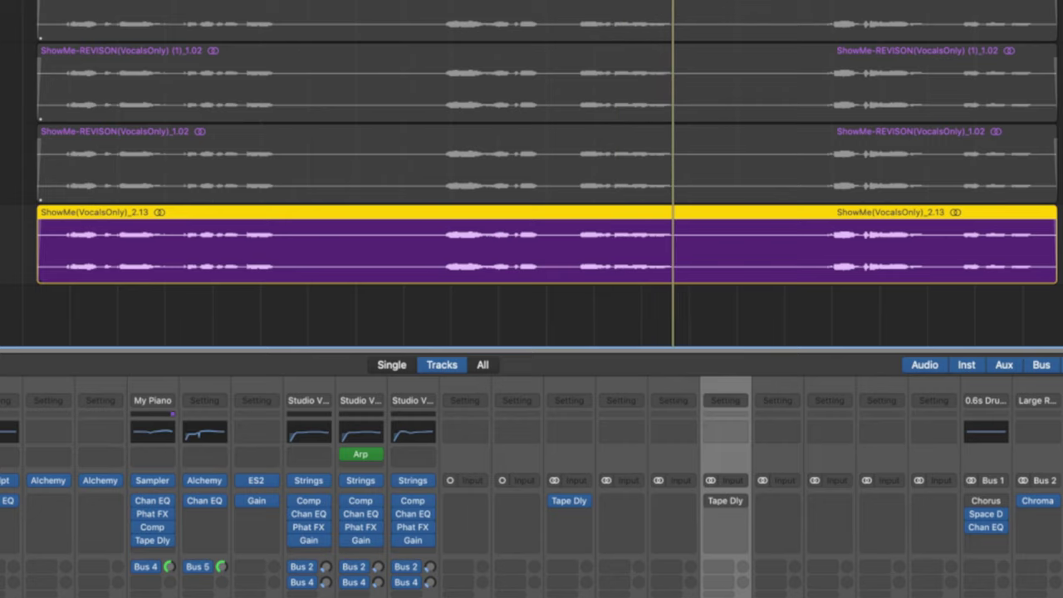
# Step: Split the copied vocal region on Audio 18 around the phrases at about bars 28 to 29 and bars 36 to 37
pyautogui.press('t')
pyautogui.press('i')
pyautogui.click(247, 247)
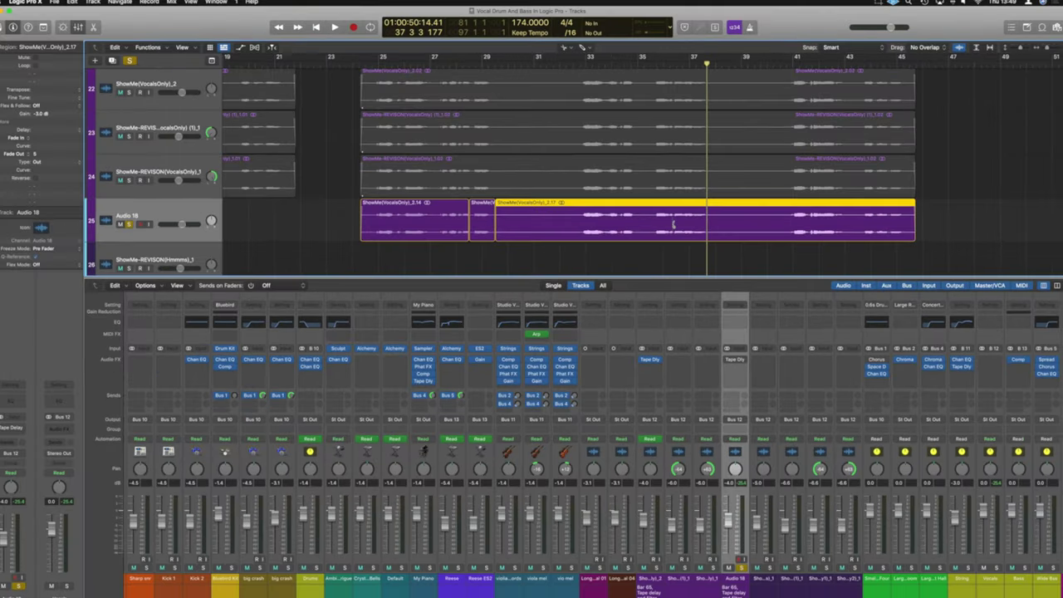
pyautogui.click(672, 223)
pyautogui.click(707, 221)
pyautogui.press('t')
pyautogui.press('t')
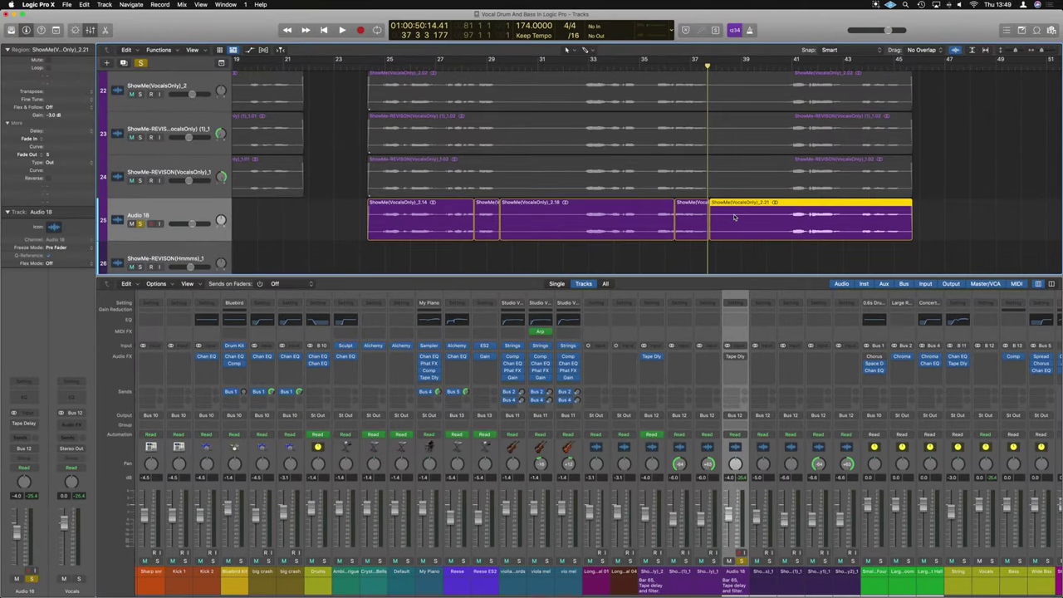
# Step: Delete the three long pieces around the two isolated phrases and move the second phrase to start at about bar 36
pyautogui.keyDown('shift'); pyautogui.click(581, 220); pyautogui.keyUp('shift')
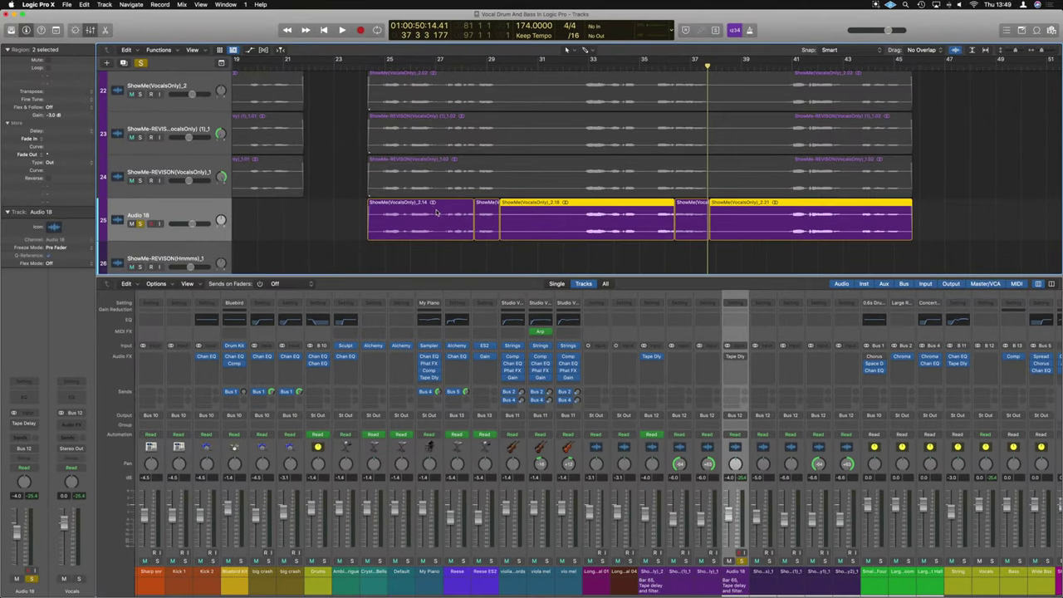
pyautogui.keyDown('shift'); pyautogui.click(436, 212); pyautogui.keyUp('shift')
pyautogui.press('Delete')
pyautogui.press('Left')
pyautogui.moveTo(691, 203)
pyautogui.mouseDown()
pyautogui.moveTo(641, 205)
pyautogui.moveTo(704, 206)
pyautogui.moveTo(686, 206)
pyautogui.mouseUp()
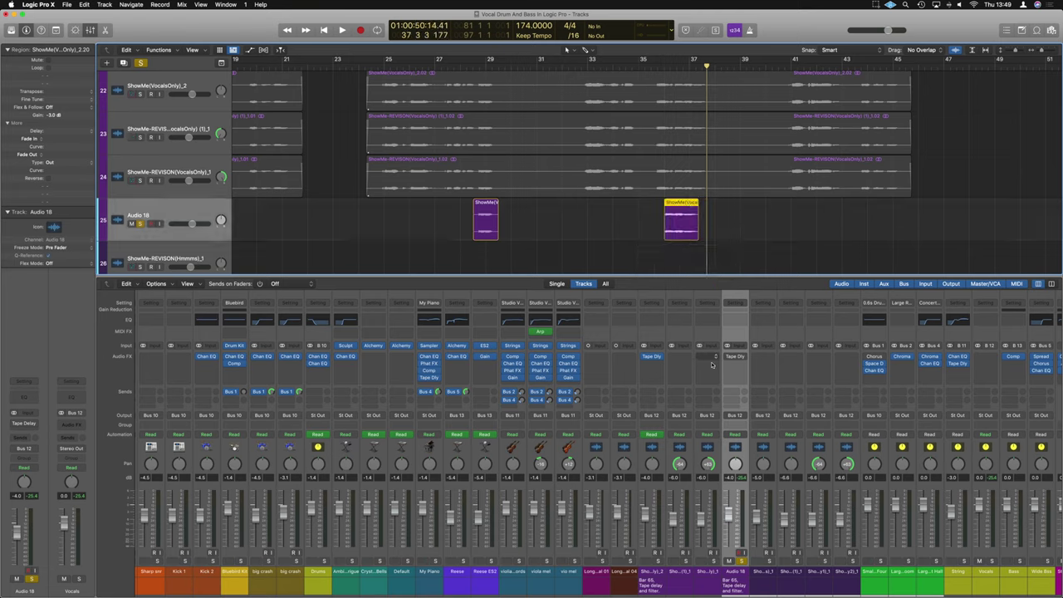
# Step: Insert the ChromaVerb reverb below the Tape Delay on Audio 18 and set its room type to Chamber
pyautogui.click(739, 368)
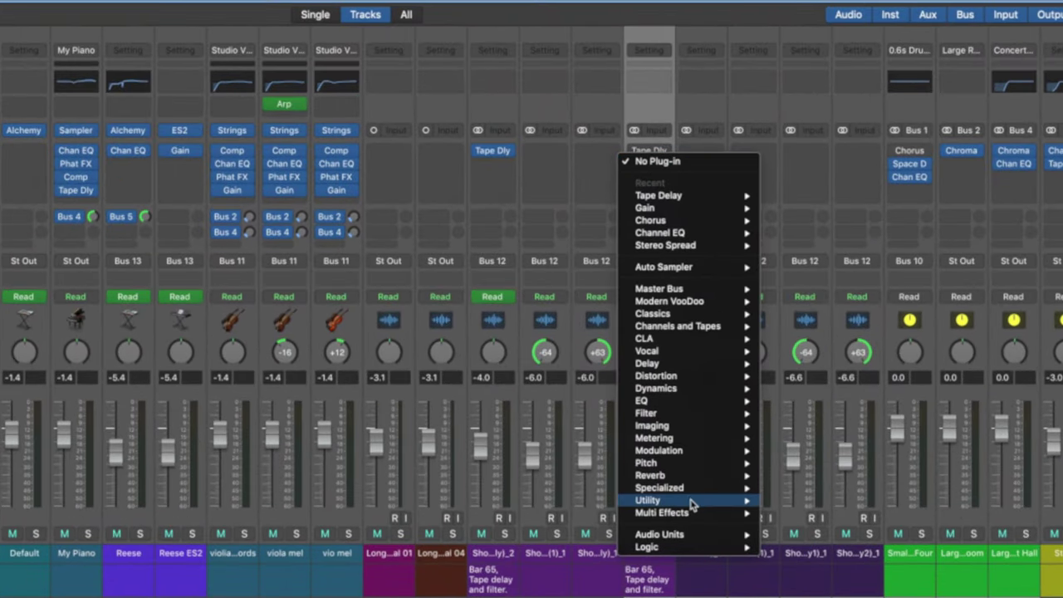
pyautogui.moveTo(761, 504)
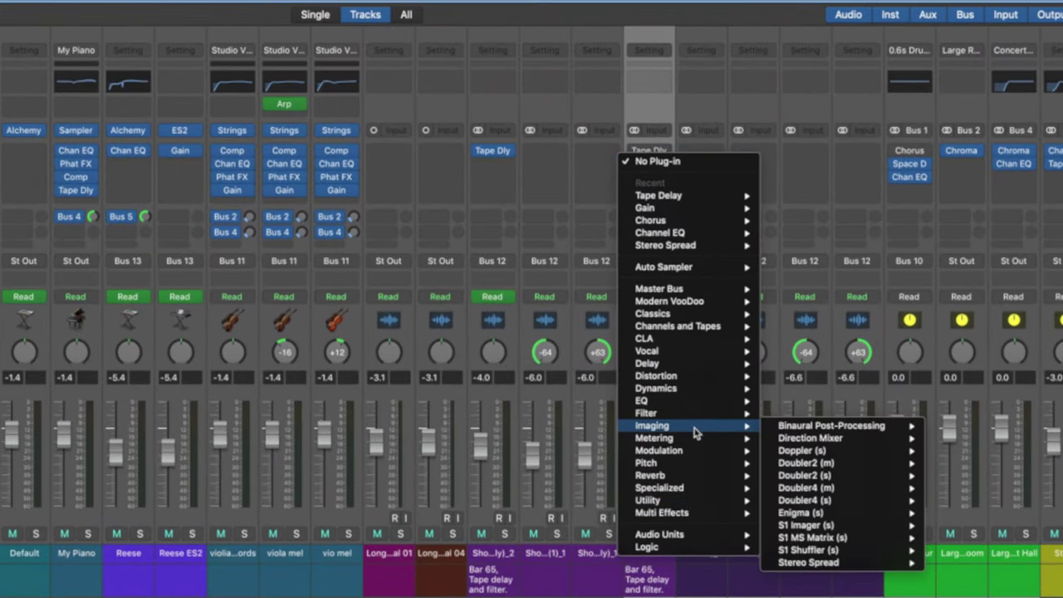
pyautogui.moveTo(686, 477)
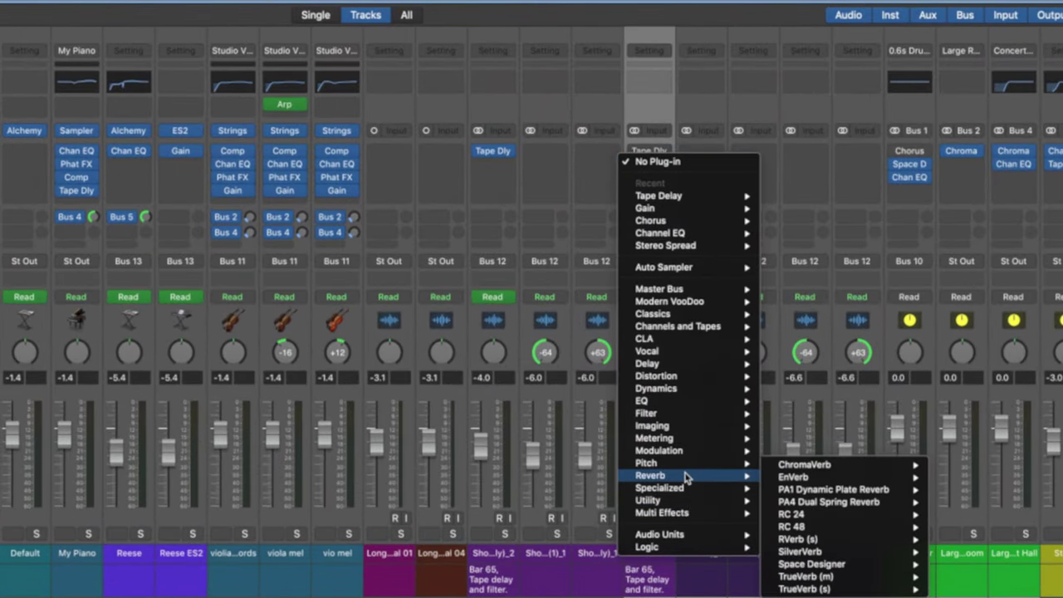
pyautogui.moveTo(804, 464)
pyautogui.click(955, 465)
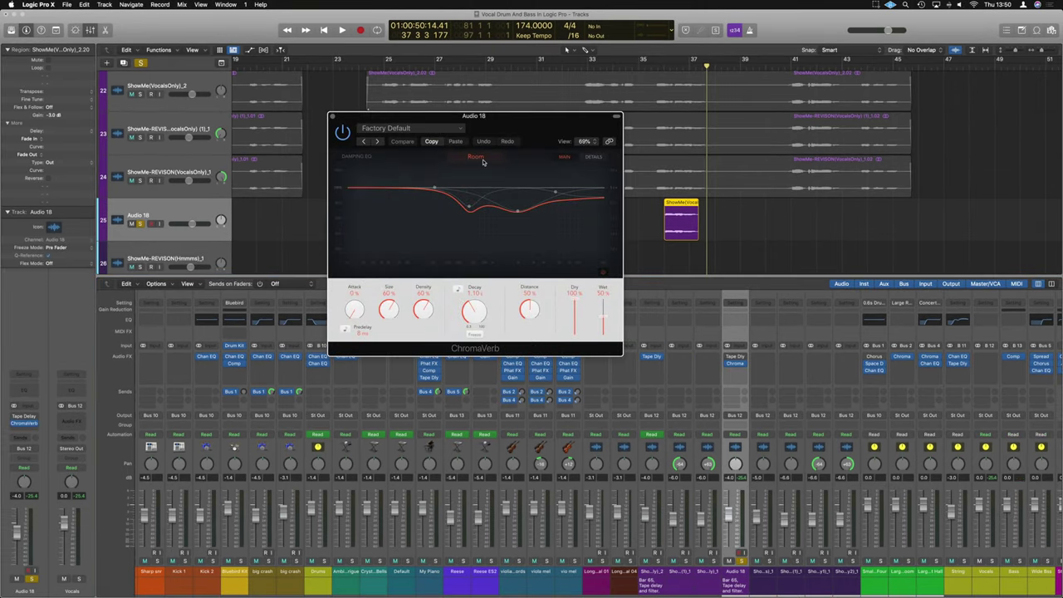
pyautogui.click(480, 158)
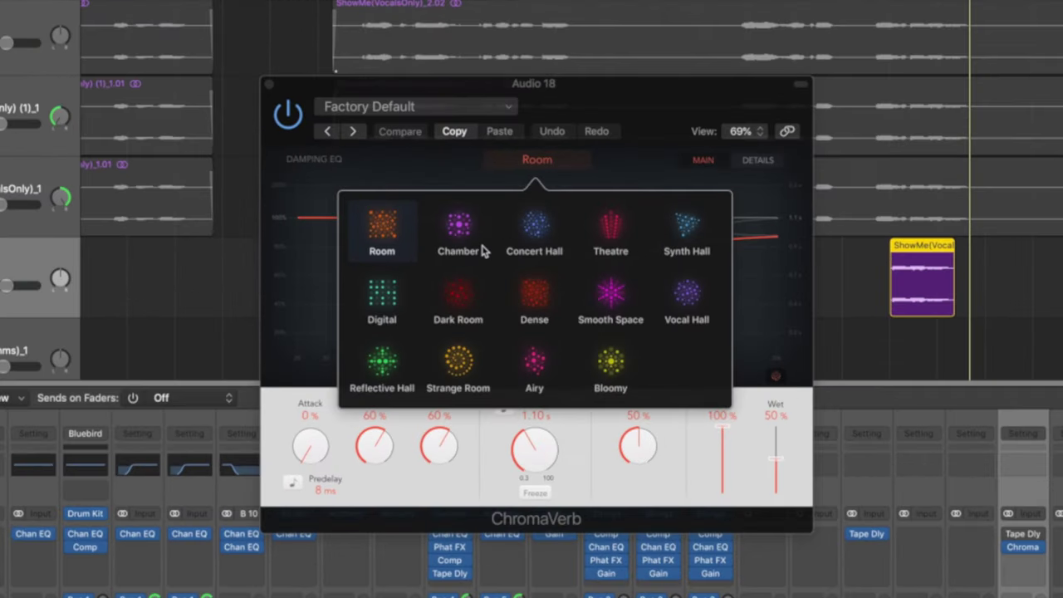
pyautogui.click(482, 250)
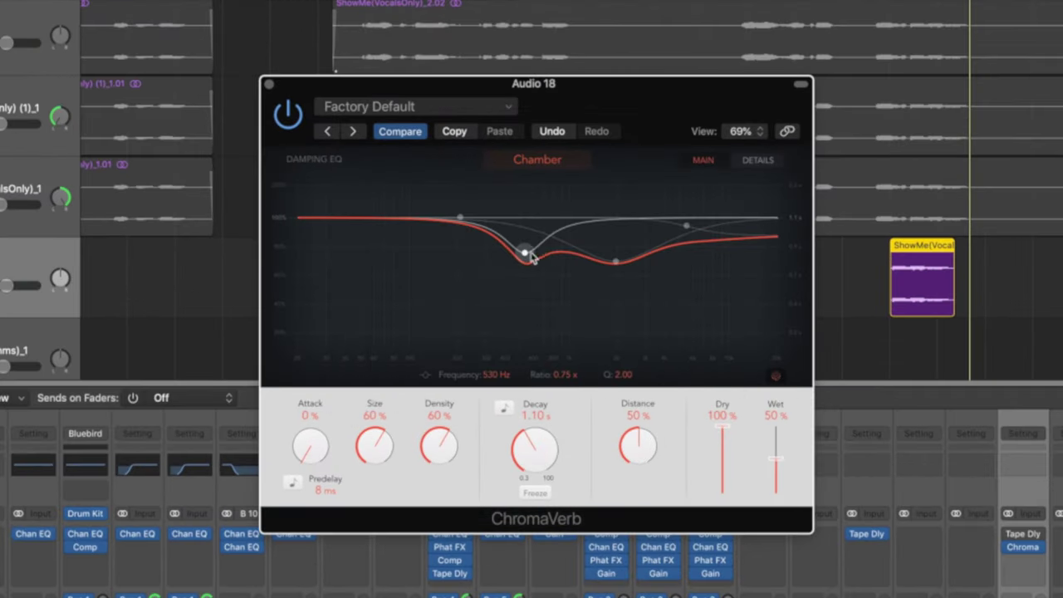
# Step: Flatten ChromaVerb's Damping EQ curve by raising its dips at about 530 Hz and 1940 Hz and its high-frequency roll-off
pyautogui.moveTo(536, 258); pyautogui.dragTo(527, 209)
pyautogui.moveTo(620, 261); pyautogui.dragTo(616, 218)
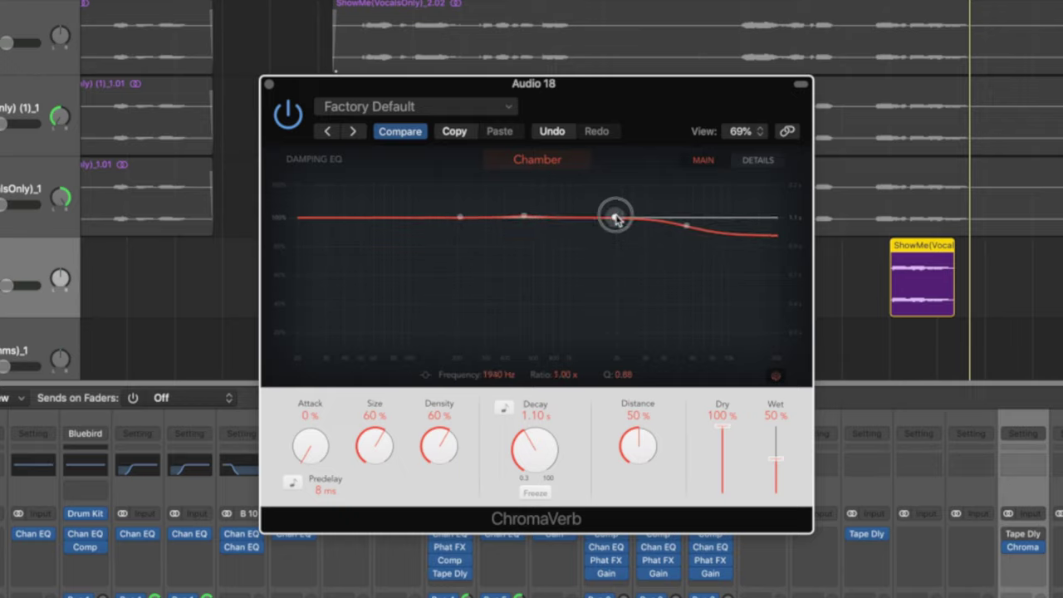
pyautogui.moveTo(687, 227); pyautogui.dragTo(686, 215)
pyautogui.moveTo(524, 217); pyautogui.dragTo(529, 221)
# Step: Set ChromaVerb's Decay to 4.30 s and Size to 91 %, and try a synced note value for the Predelay
pyautogui.moveTo(537, 455); pyautogui.dragTo(558, 410)
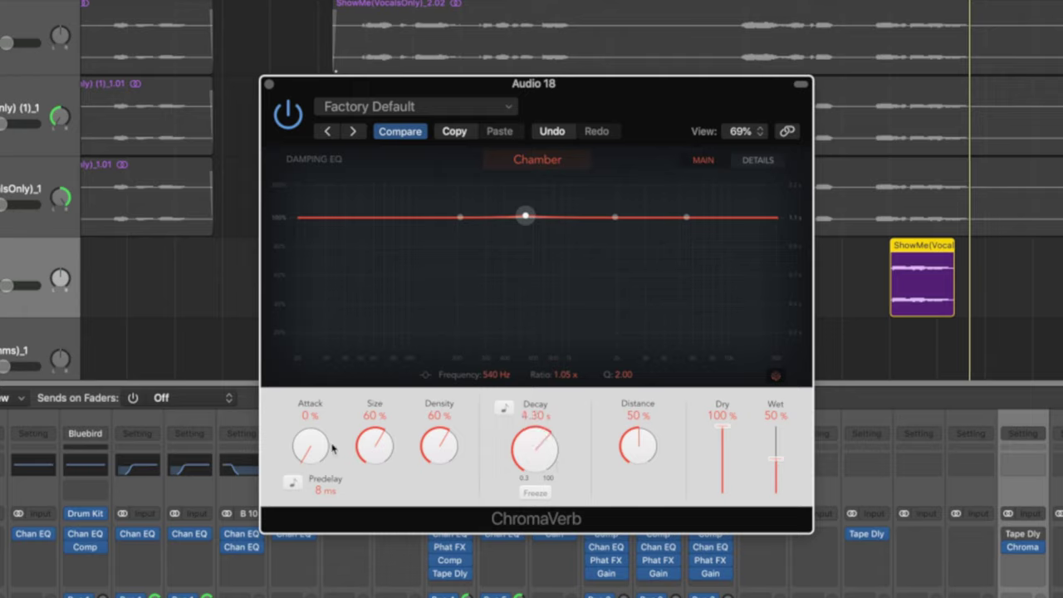
pyautogui.moveTo(372, 404); pyautogui.dragTo(376, 383)
pyautogui.click(292, 484)
pyautogui.click(337, 490)
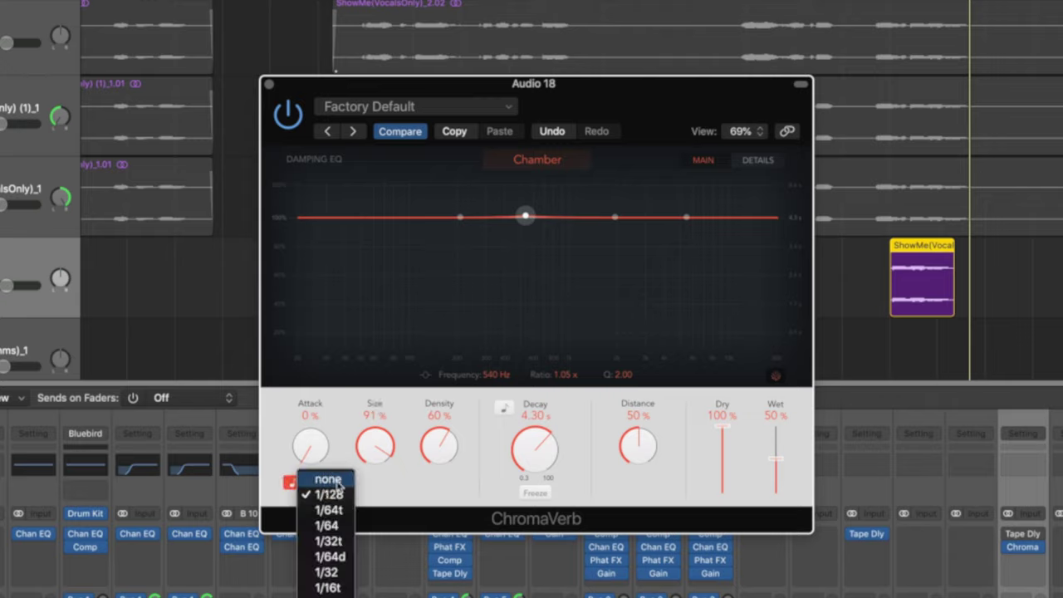
pyautogui.click(308, 477)
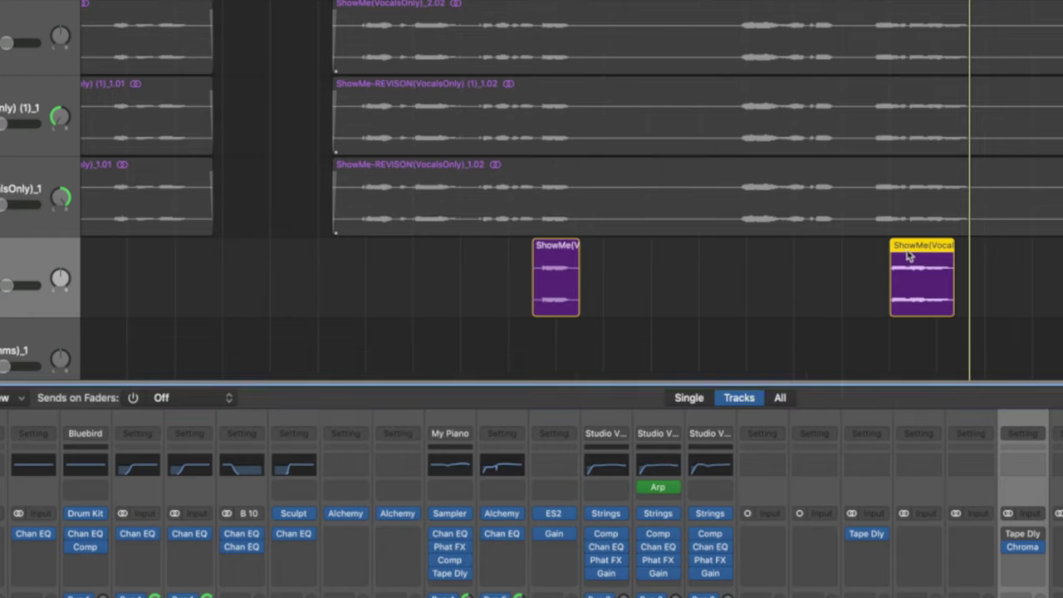
# Step: Close ChromaVerb and play the soloed vocal phrase with its reverb tail from bar 36
pyautogui.click(268, 84)
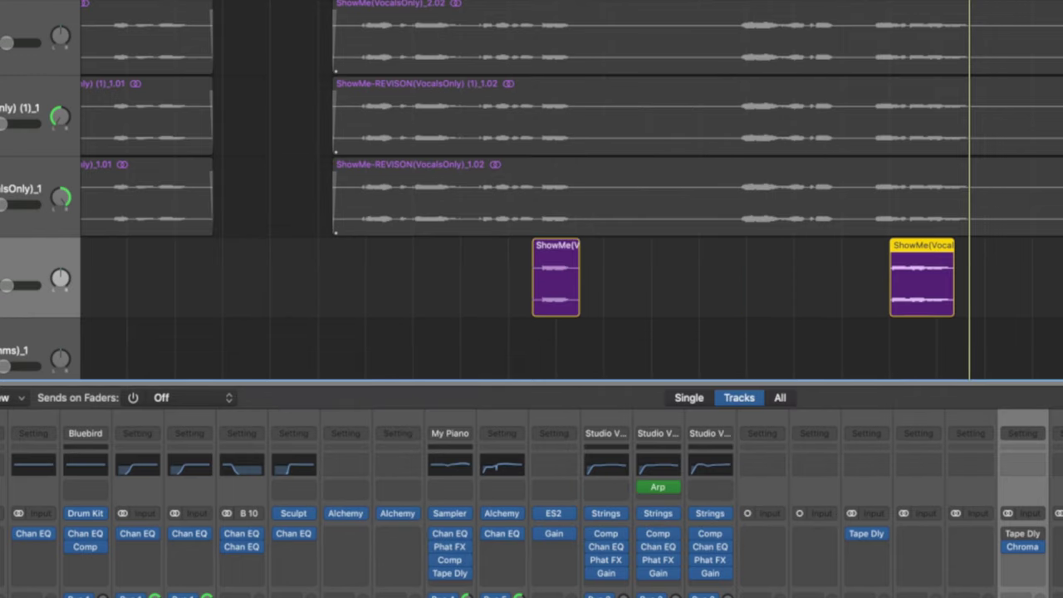
pyautogui.moveTo(969, 0); pyautogui.dragTo(890, 0)
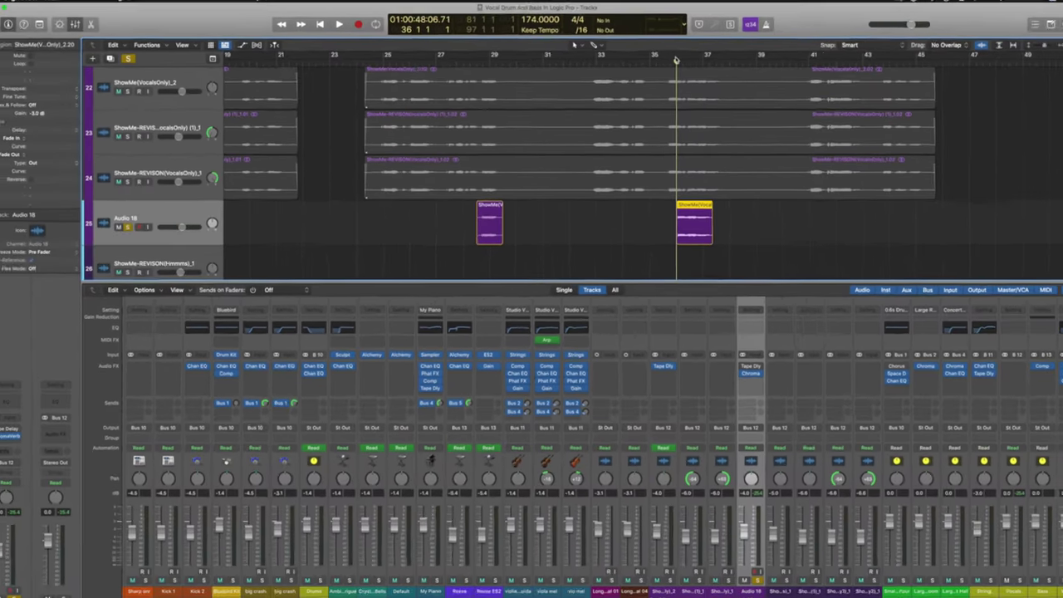
pyautogui.press('space')
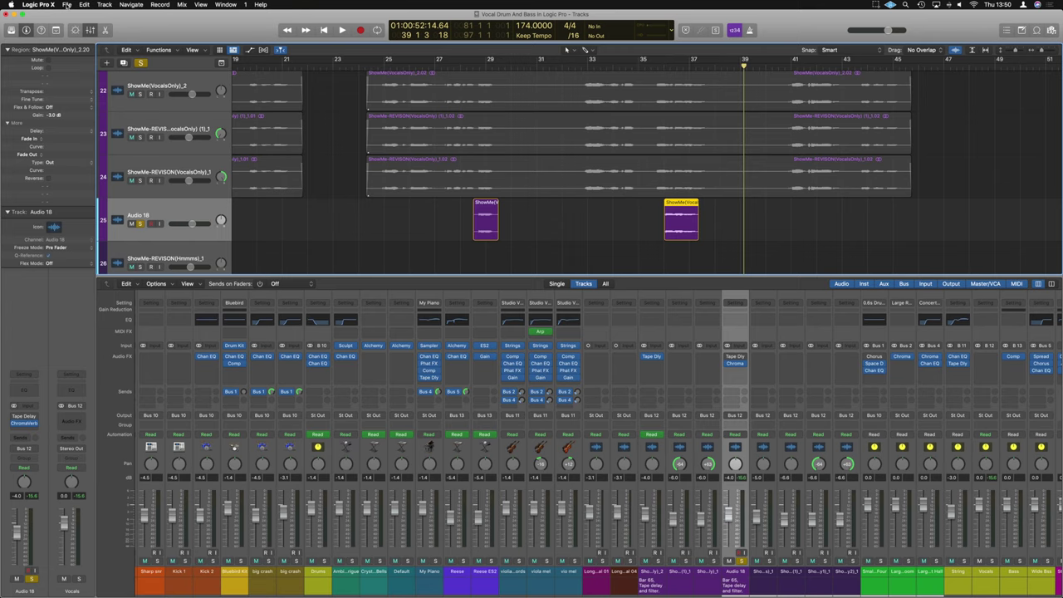
# Step: Bounce the Audio 18 phrase at bar 36 in place to a new track named ShowMe Verbbip, with audio tail but without volume/pan automation
pyautogui.click(68, 4)
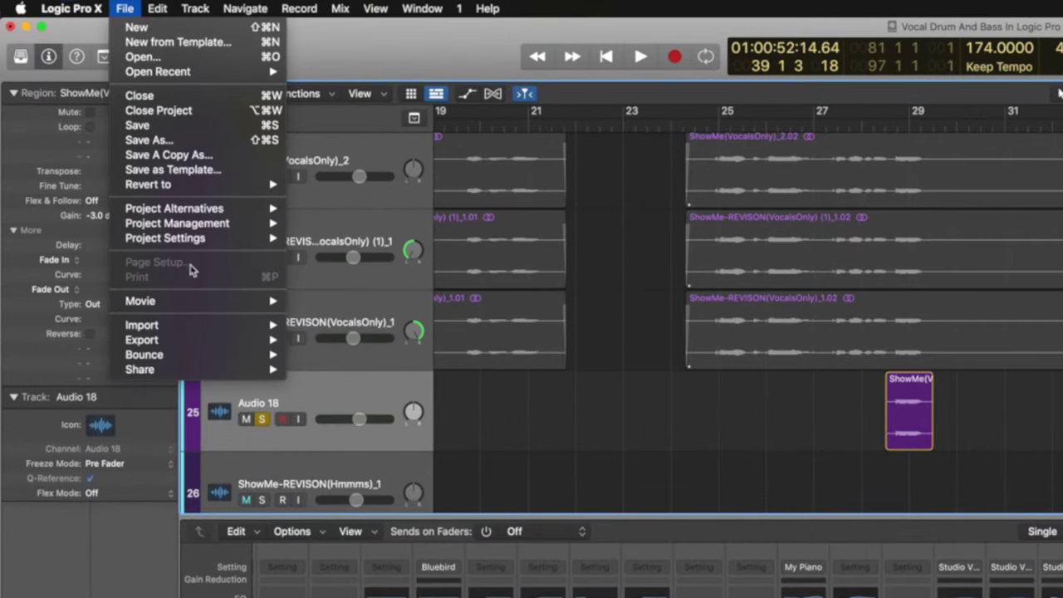
pyautogui.moveTo(200, 357)
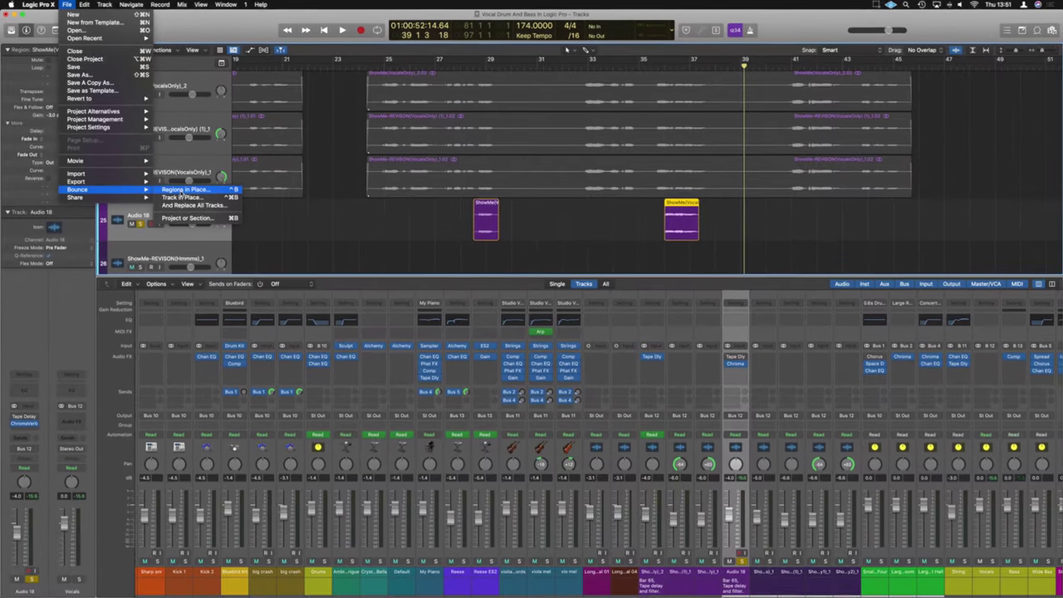
pyautogui.click(339, 356)
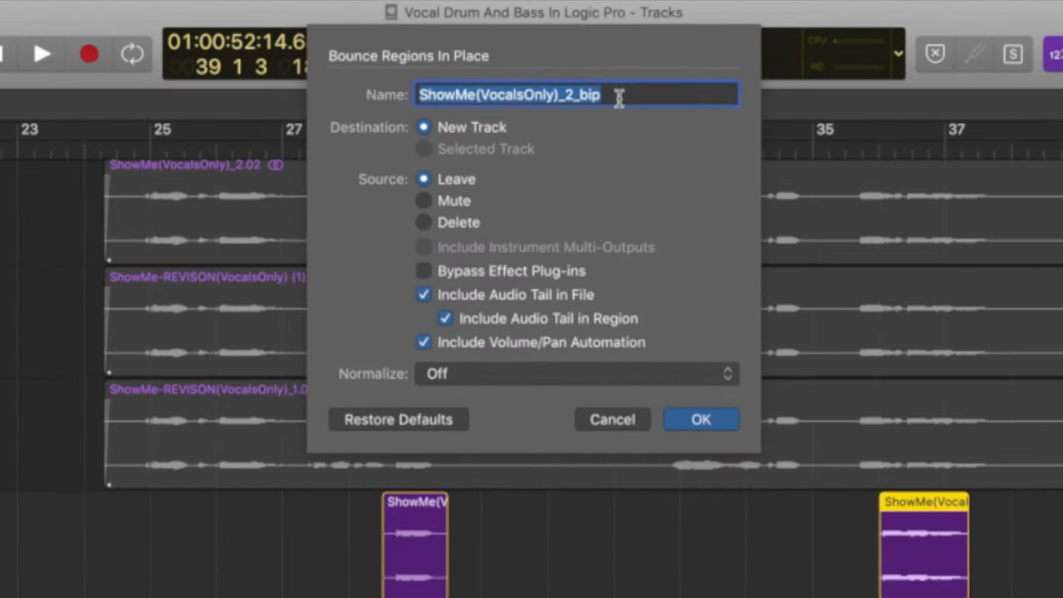
pyautogui.click(609, 94)
pyautogui.moveTo(573, 94); pyautogui.dragTo(558, 95)
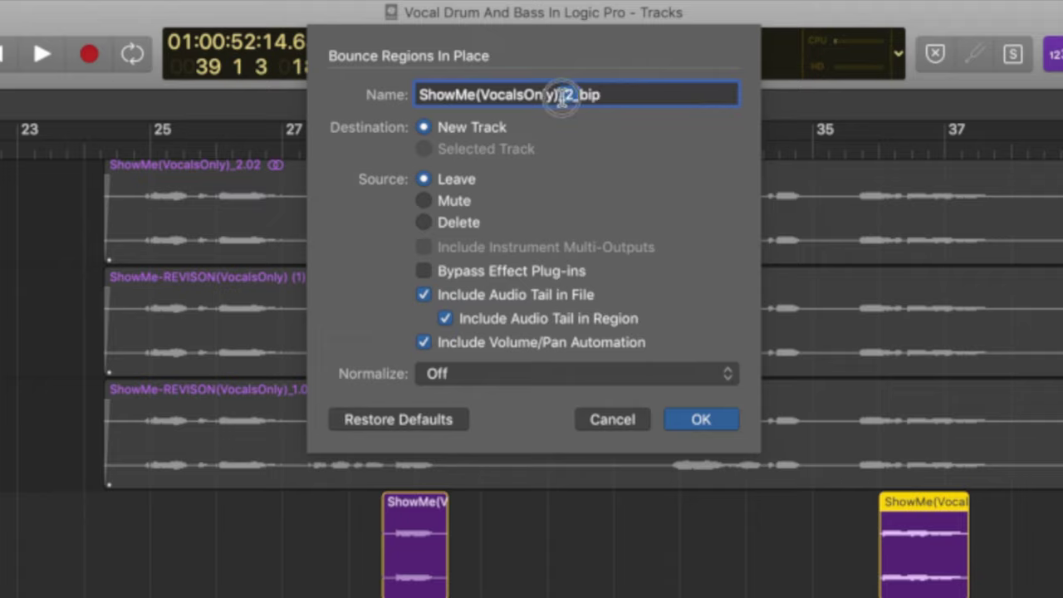
pyautogui.write('Verb')
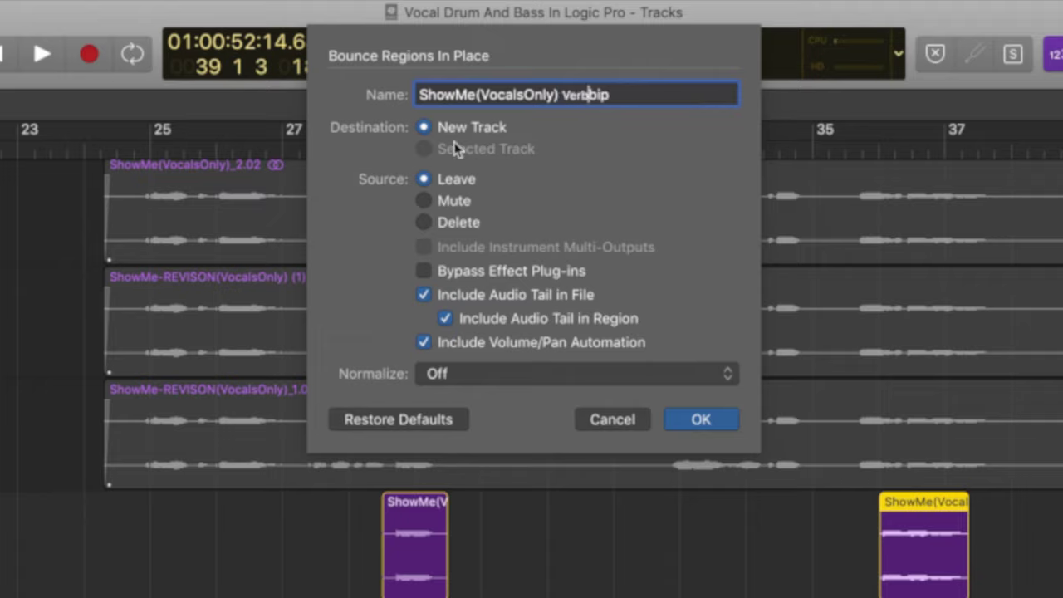
pyautogui.moveTo(501, 94); pyautogui.dragTo(475, 95)
pyautogui.press('BackSpace')
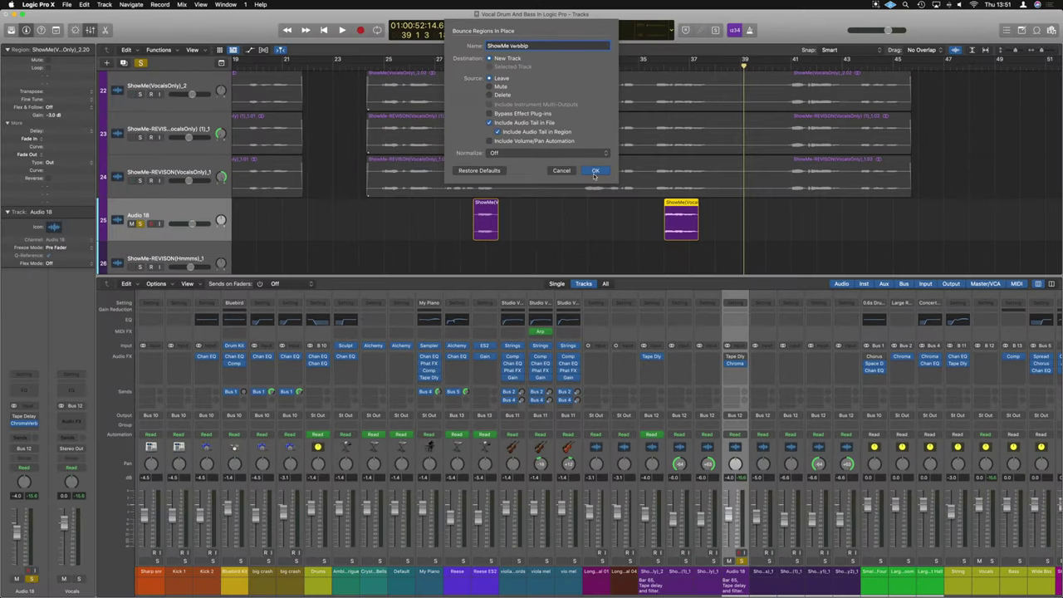
pyautogui.click(594, 171)
# Step: Solo the ShowMe Verbbip track and play its bounced reverb region
pyautogui.click(140, 251)
pyautogui.press('space')
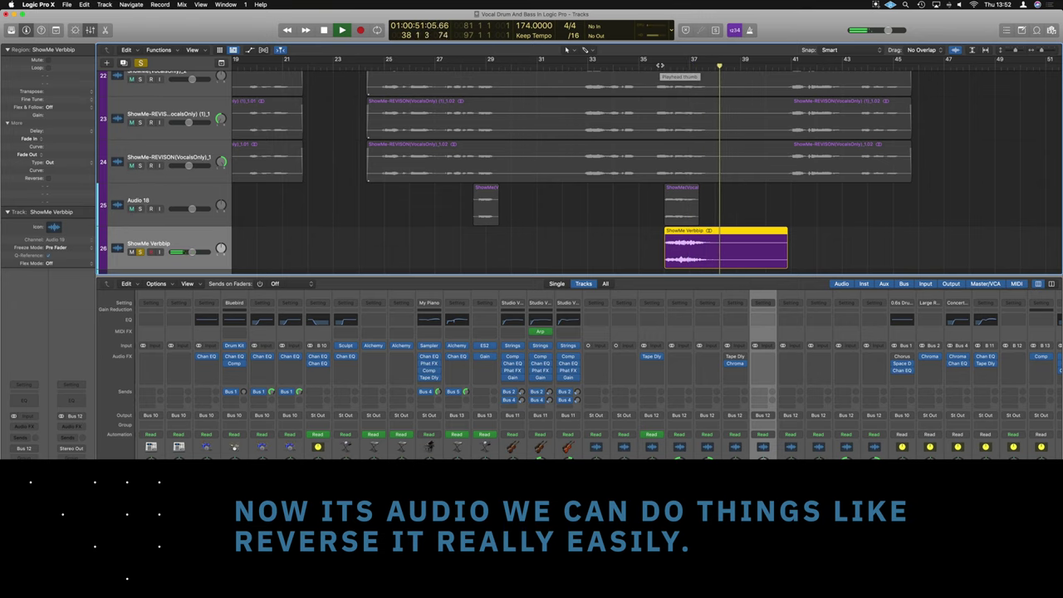
pyautogui.press('space')
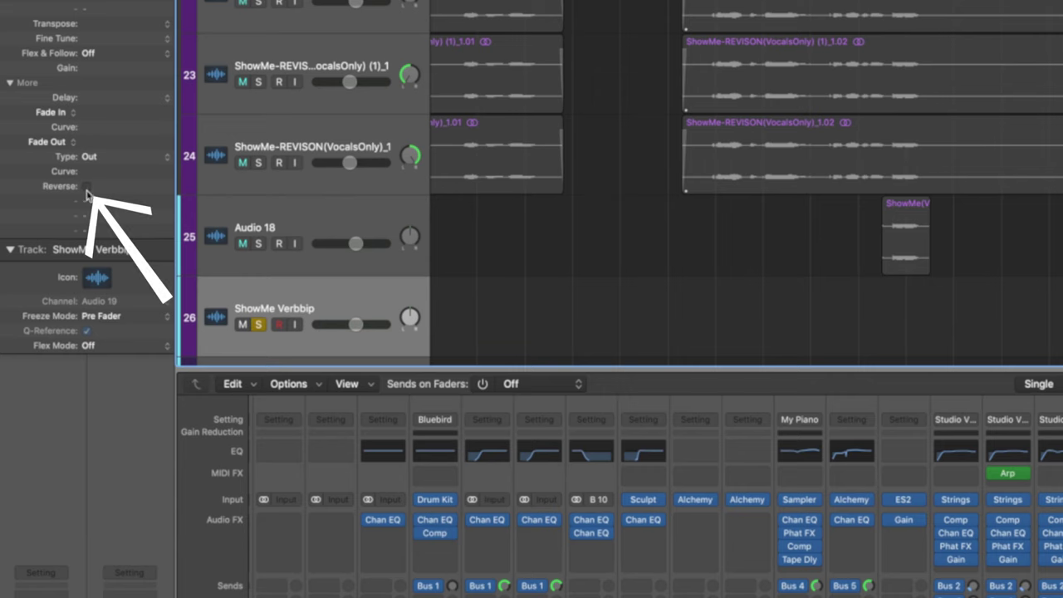
# Step: Reverse the ShowMe Verbbip region and move it to start at about bar 28
pyautogui.click(87, 187)
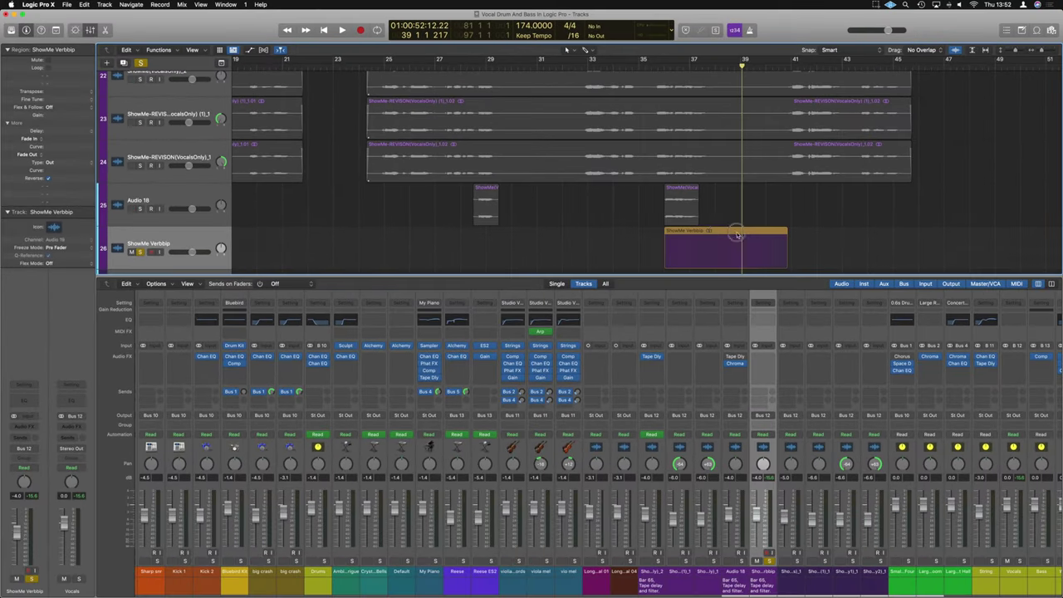
pyautogui.moveTo(759, 235); pyautogui.dragTo(558, 233)
# Step: Solo the three main vocal tracks 22 to 24 together with the reversed reverb
pyautogui.moveTo(140, 79); pyautogui.dragTo(359, 147)
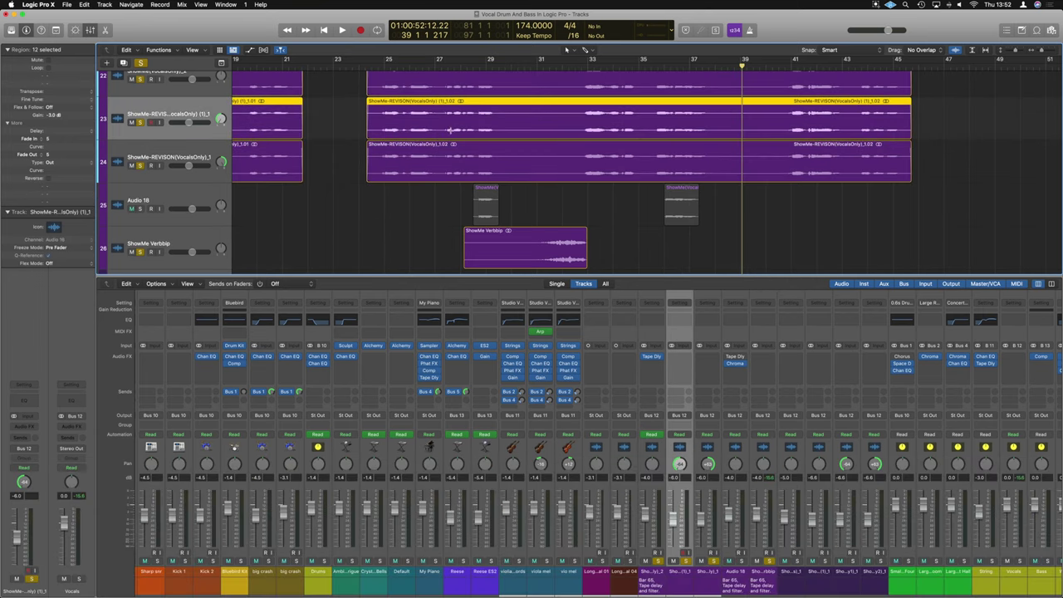
# Step: Play the soloed vocals together with the reversed reverb from about bar 28
pyautogui.click(466, 65)
pyautogui.press('space')
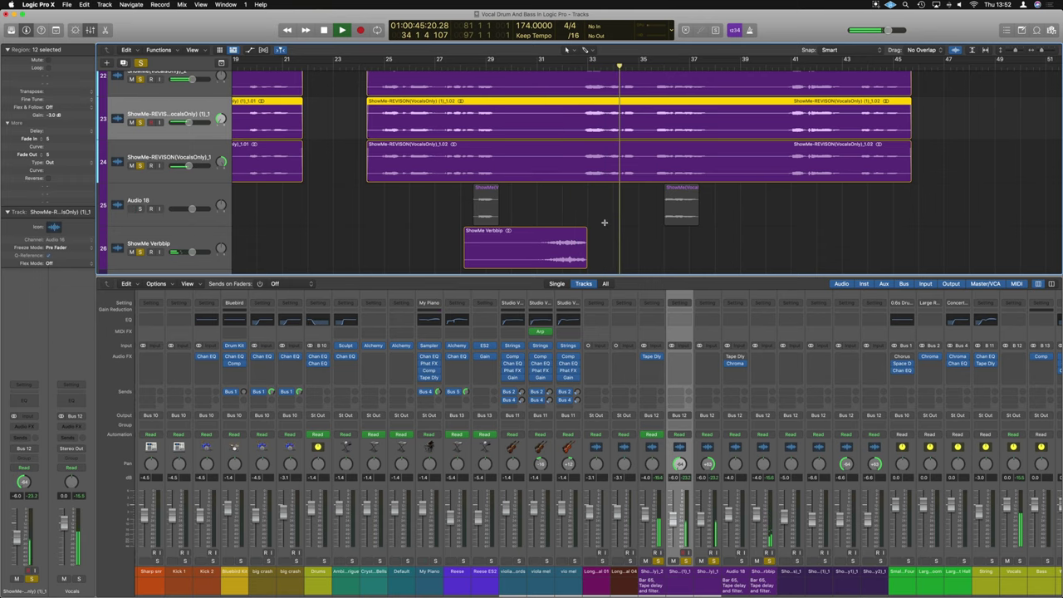
pyautogui.press('space')
# Step: Clear the track solos and play the reversed swell in the full mix from just before bar 28
pyautogui.click(680, 192)
pyautogui.moveTo(695, 192); pyautogui.dragTo(481, 207)
pyautogui.click(533, 192)
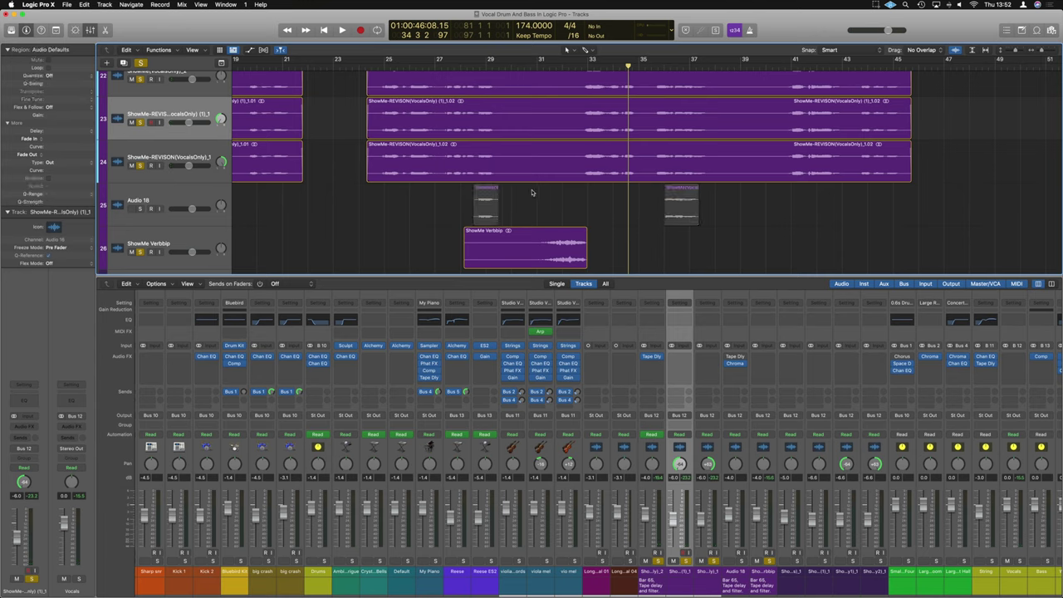
pyautogui.press('space')
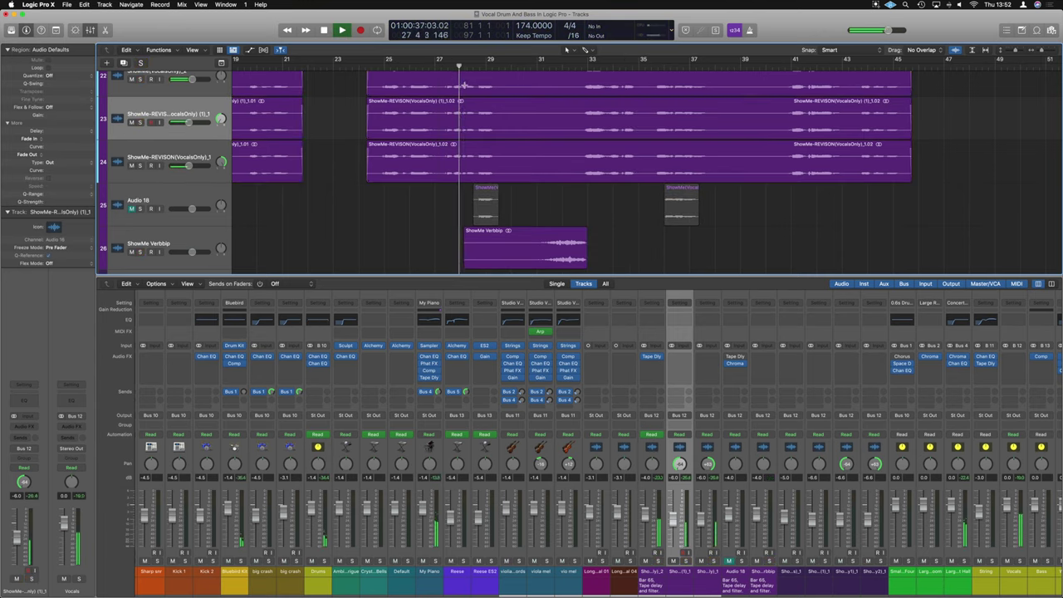
pyautogui.scroll(-8, 607, 210)
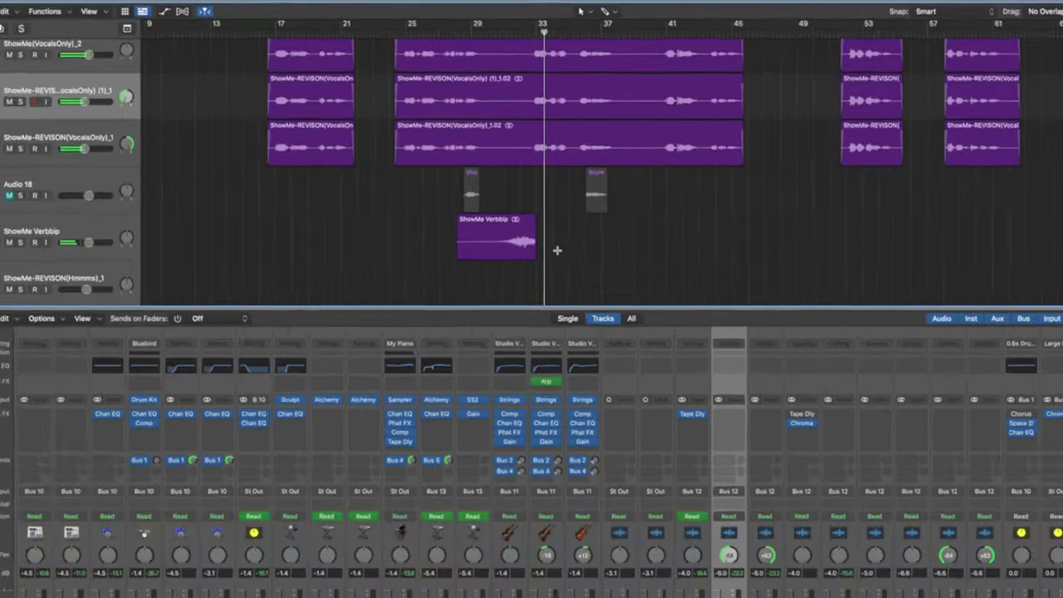
# Step: Set the ShowMe Verbbip region's gain to -6 dB and play the softened swell in the mix
pyautogui.click(519, 278)
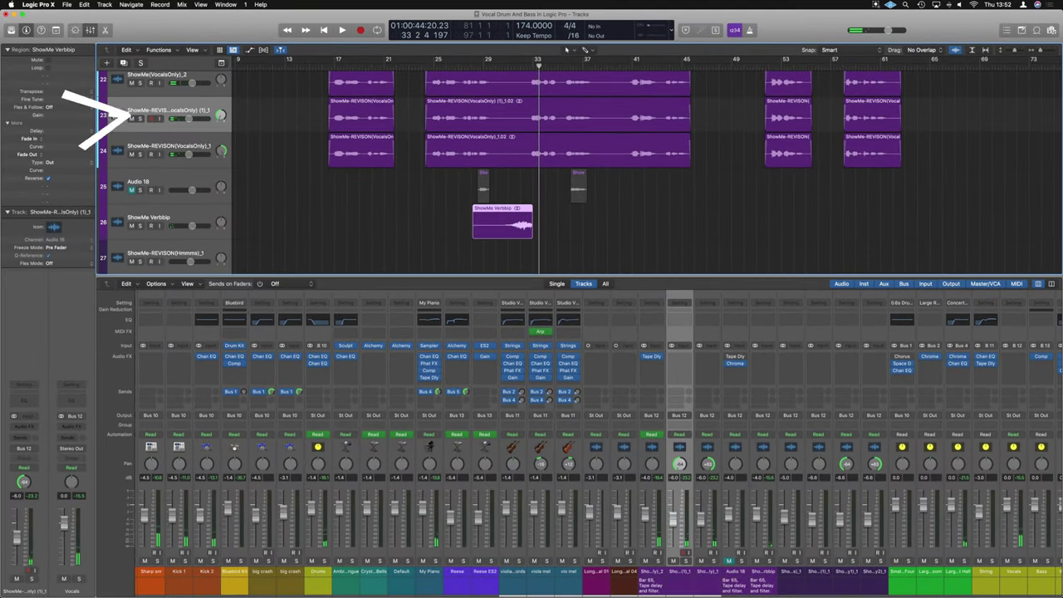
pyautogui.doubleClick(66, 115)
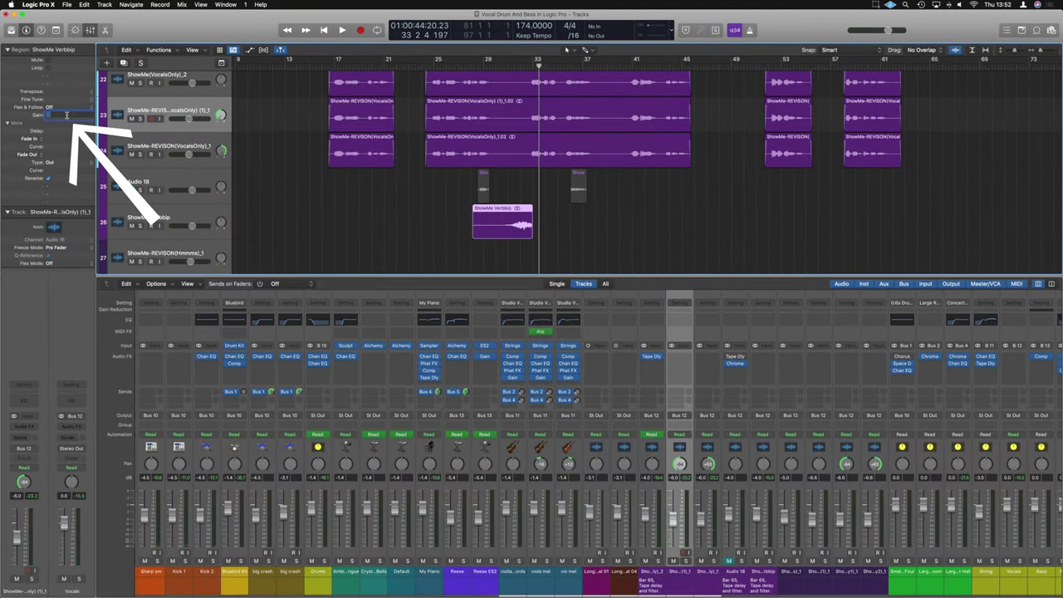
pyautogui.write('-6')
pyautogui.press('Return')
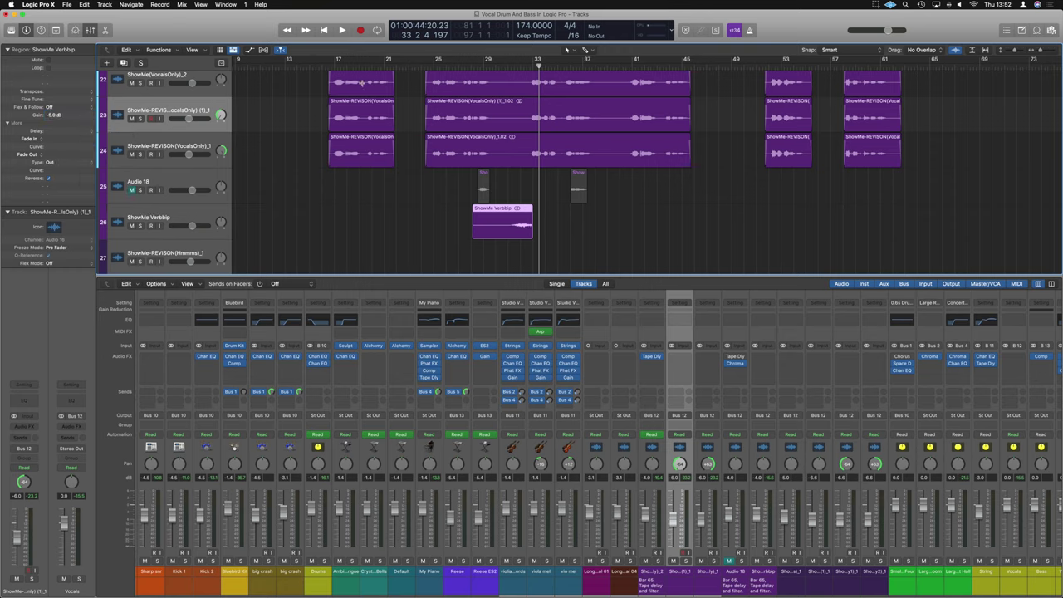
pyautogui.doubleClick(507, 69)
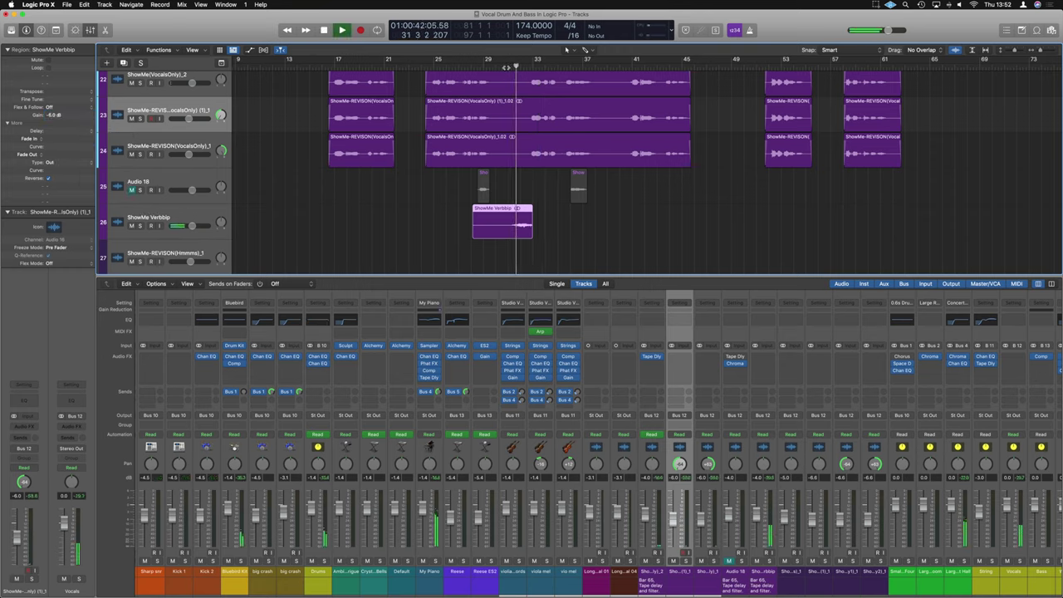
pyautogui.press('space')
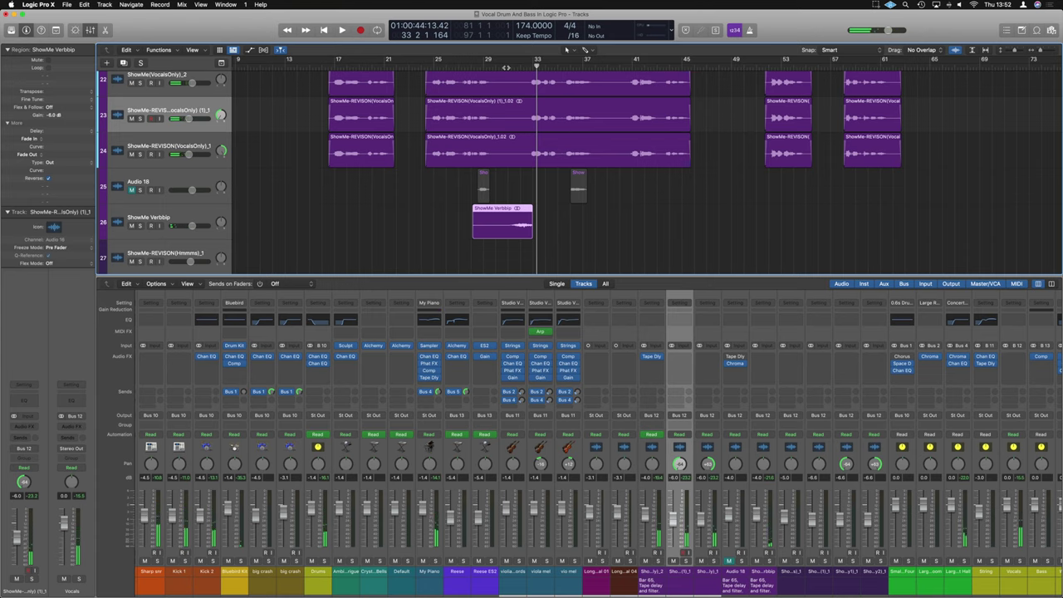
# Step: Delete the Audio 18 phrase at about bar 36
pyautogui.click(581, 182)
pyautogui.press('Delete')
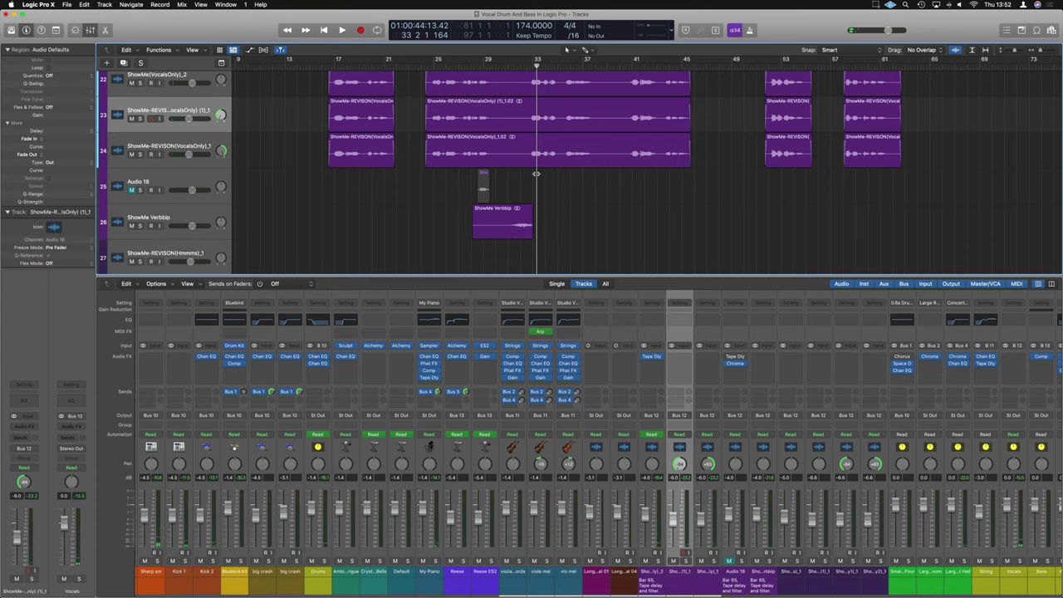
pyautogui.keyDown('ctrl'); pyautogui.keyDown('alt'); pyautogui.click(535, 174); pyautogui.keyUp('alt'); pyautogui.keyUp('ctrl')
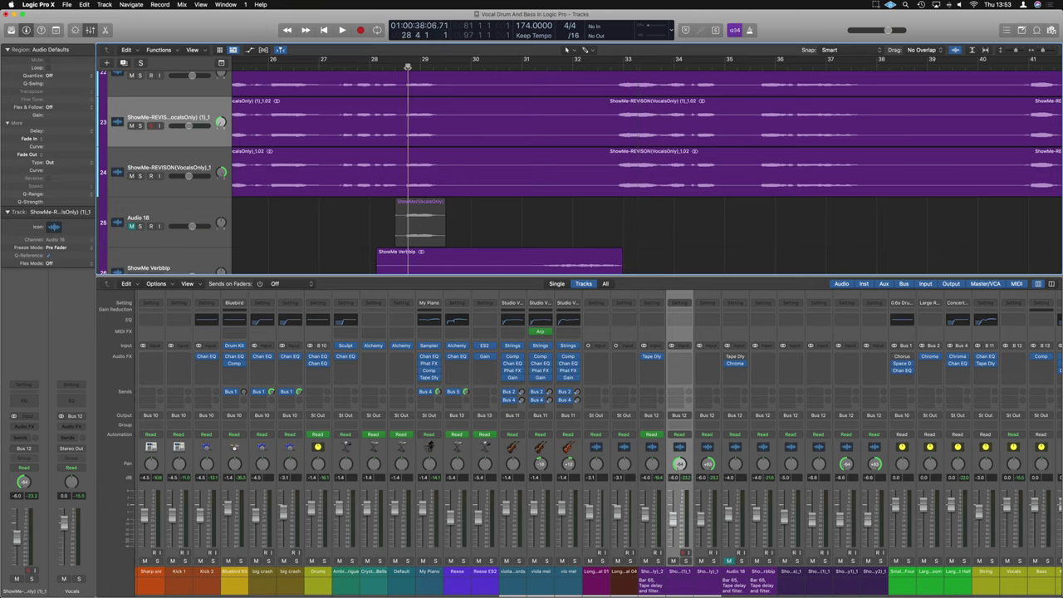
# Step: Trim the start of the remaining Audio 18 phrase to position 28 4 1 and move the phrase to about bar 29.5
pyautogui.click(409, 66)
pyautogui.moveTo(398, 241); pyautogui.dragTo(409, 242)
pyautogui.moveTo(409, 205); pyautogui.dragTo(457, 202)
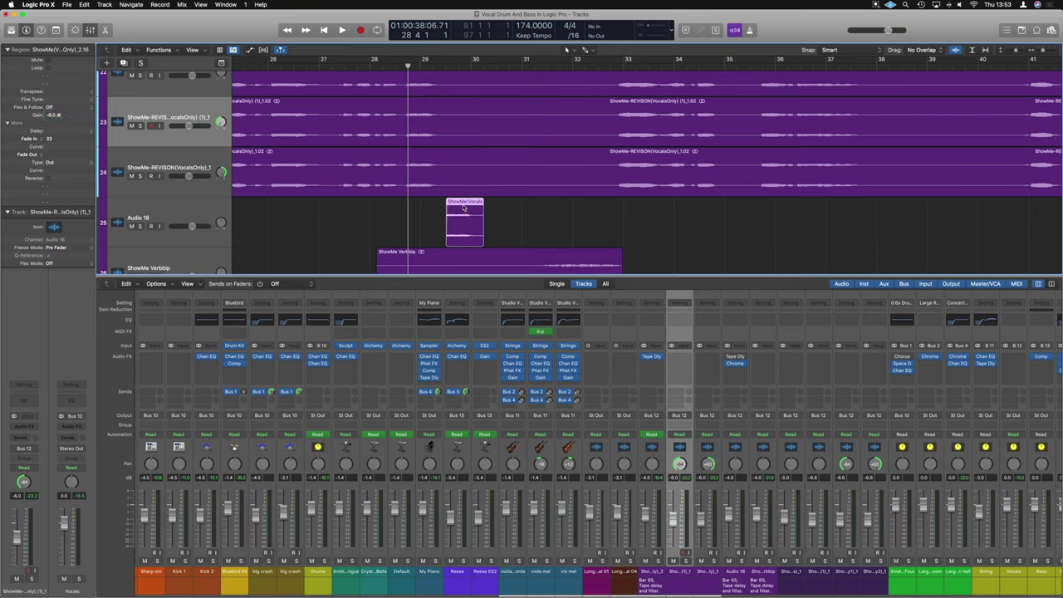
# Step: Repeat the Audio 18 phrase twice at one-bar intervals, lowering each copy's gain and setting the last one to -12 dB
pyautogui.press('super+r')
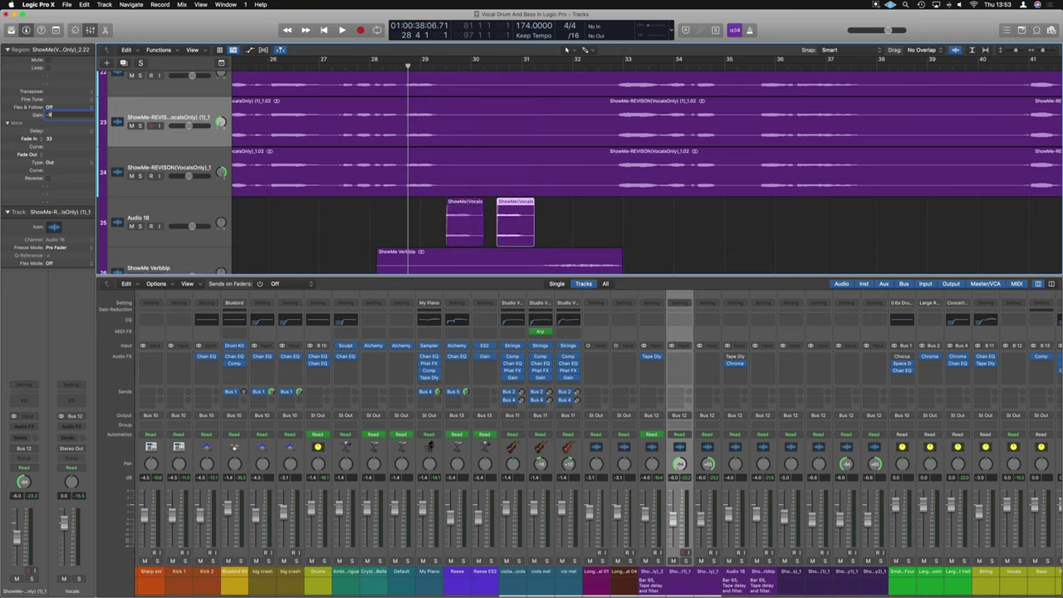
pyautogui.press('super+r')
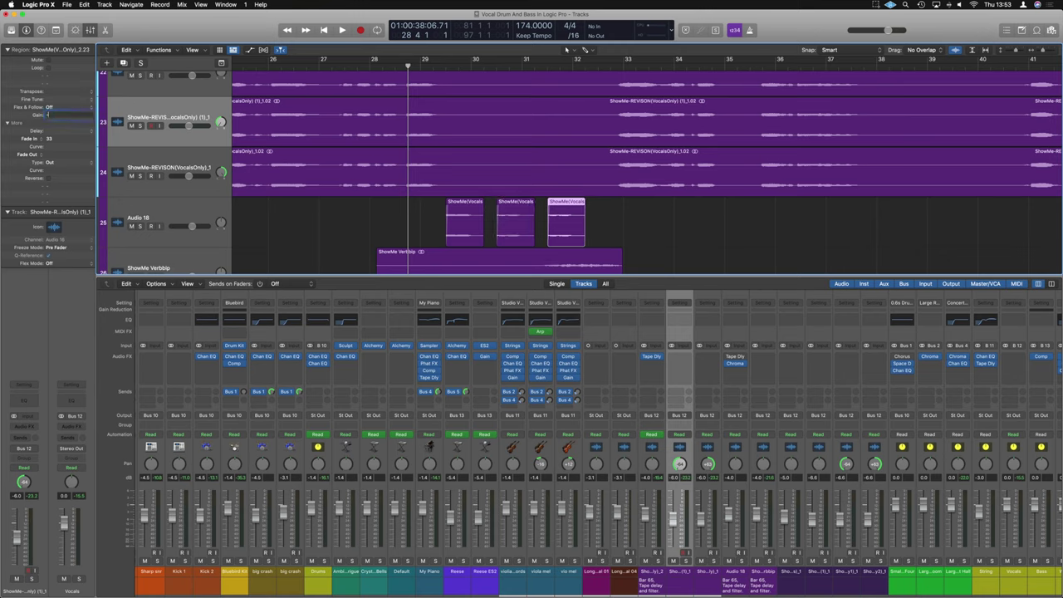
# Step: Play the mix to check the repeated Audio 18 phrases against the main vocals and reversed swell
pyautogui.press('space')
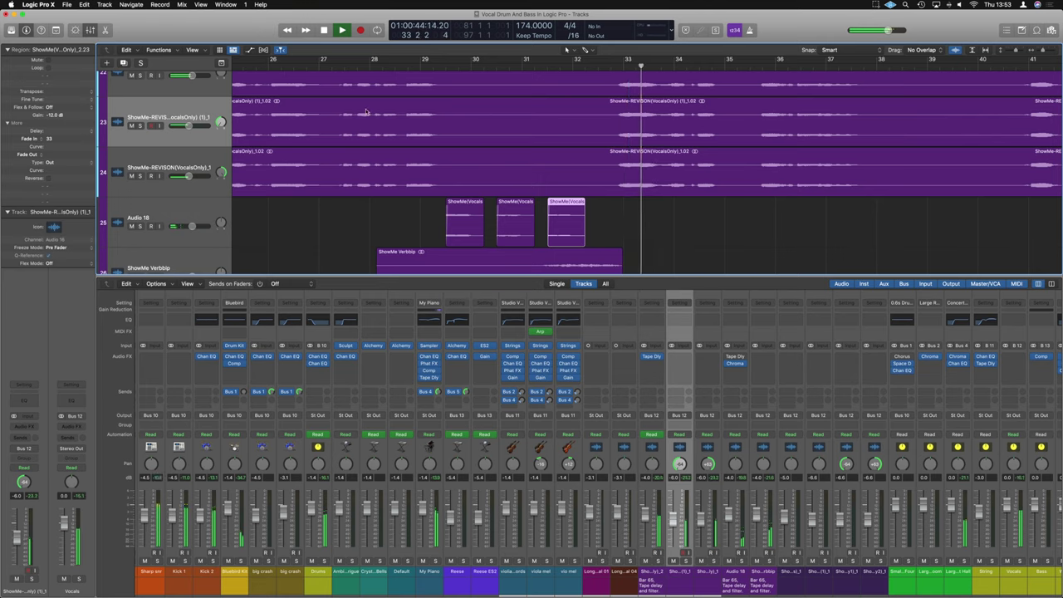
pyautogui.press('space')
pyautogui.click(605, 208)
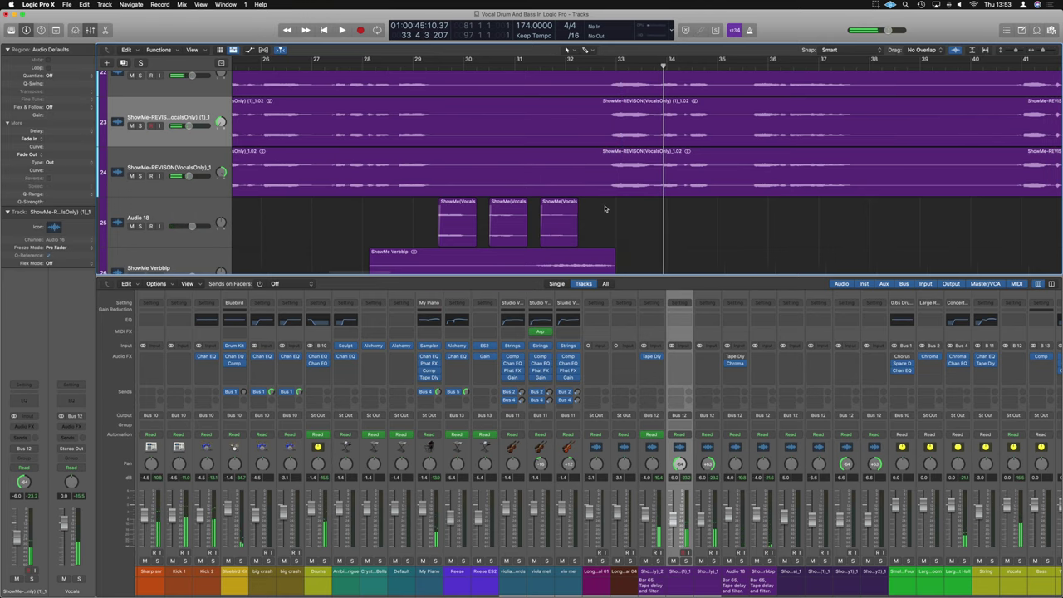
pyautogui.scroll(-3, 604, 209)
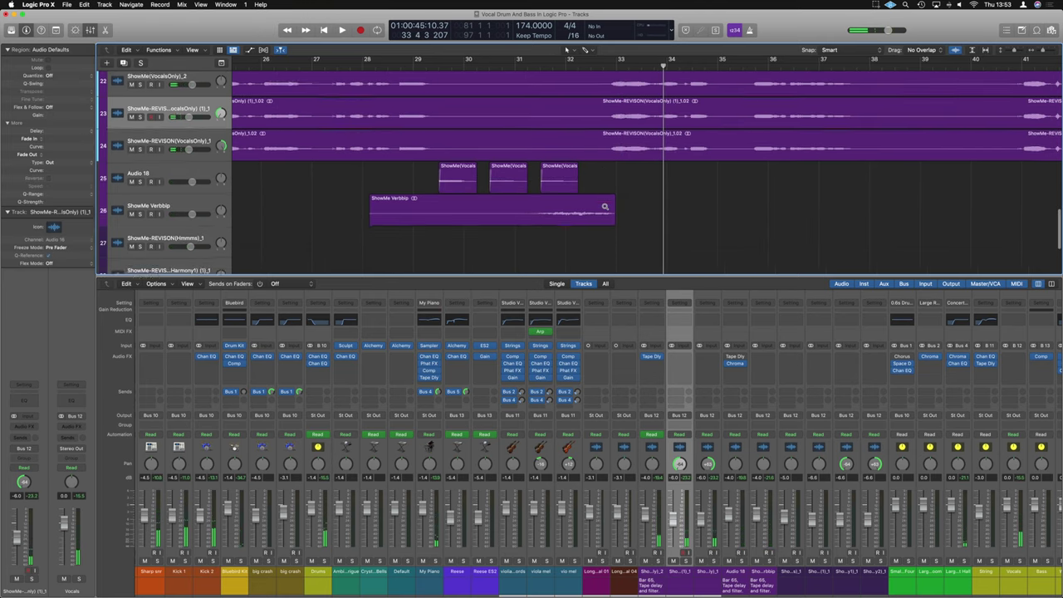
pyautogui.click(190, 165)
pyautogui.scroll(2, 349, 133)
pyautogui.doubleClick(499, 64)
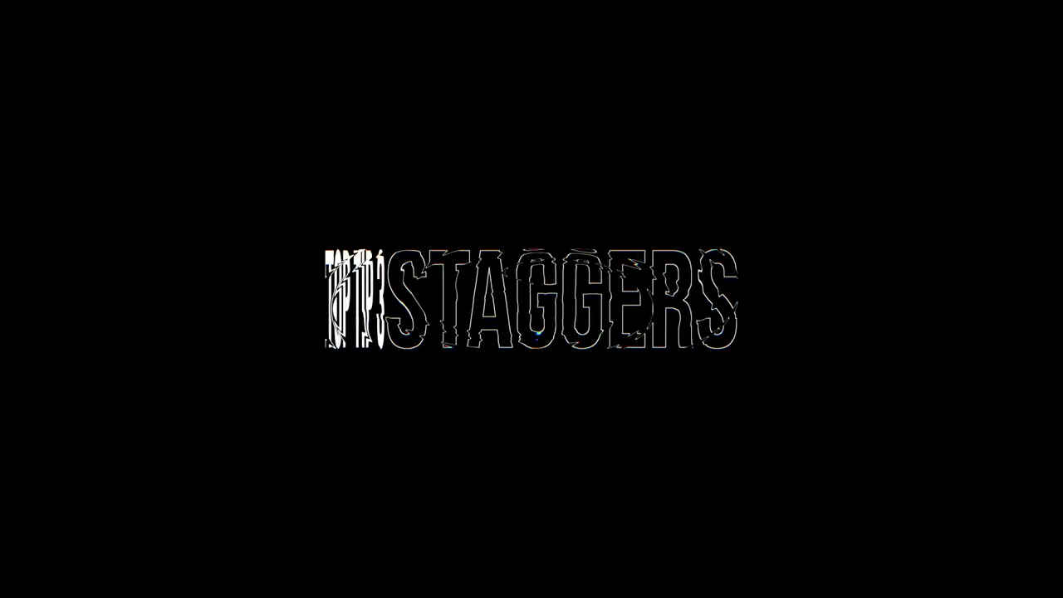
# Step: Duplicate the ShowMe-REVISON(VocalsOnly)_1 track twice and copy its vocal region starting at about bar 24 onto Audio 20
pyautogui.click(197, 455)
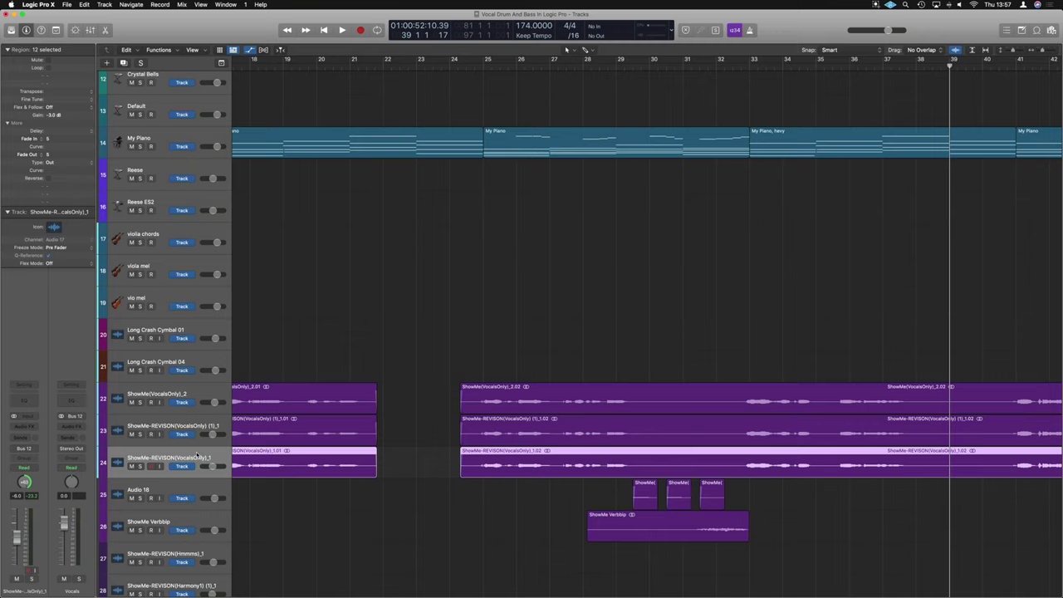
pyautogui.press('super+d')
pyautogui.press('super+d')
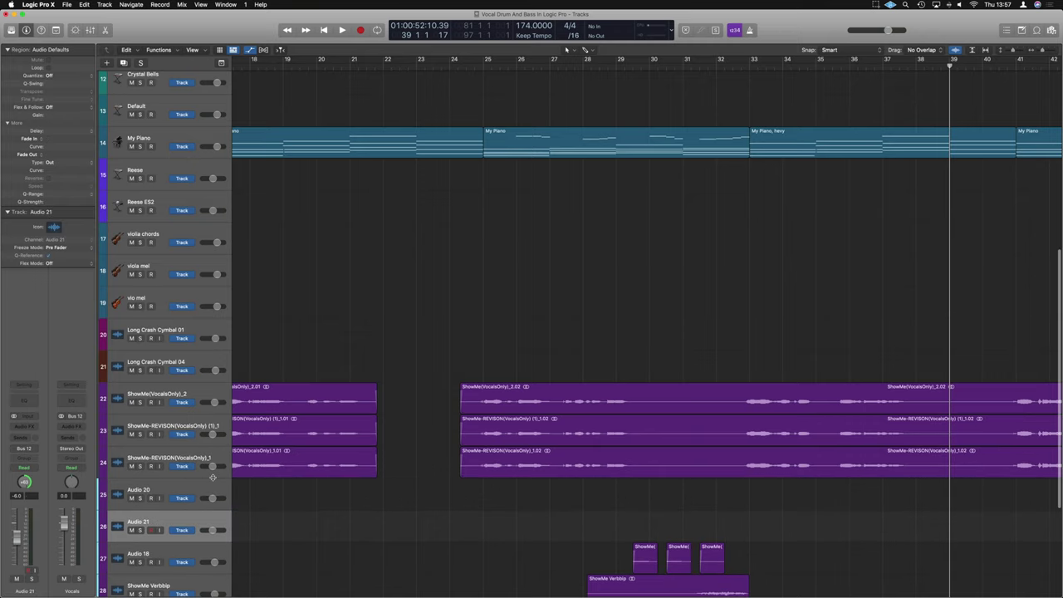
pyautogui.scroll(-1, 508, 463)
pyautogui.moveTo(652, 433); pyautogui.dragTo(650, 475)
# Step: Cut out the short phrase just before bar 26 in the Audio 20 region and delete the parts on either side
pyautogui.rightClick(419, 463)
pyautogui.click(426, 469)
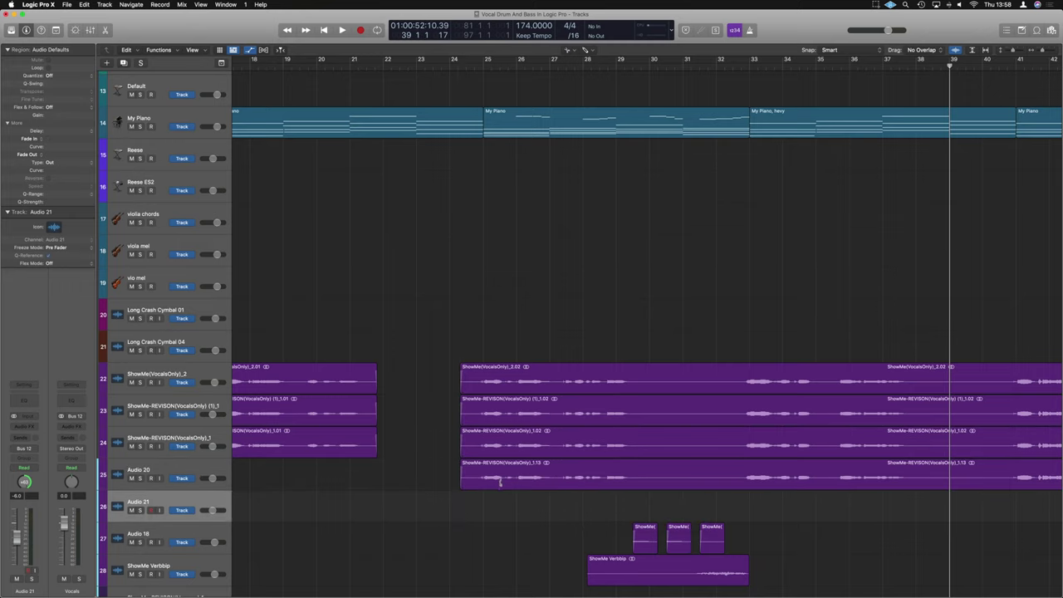
pyautogui.press('space')
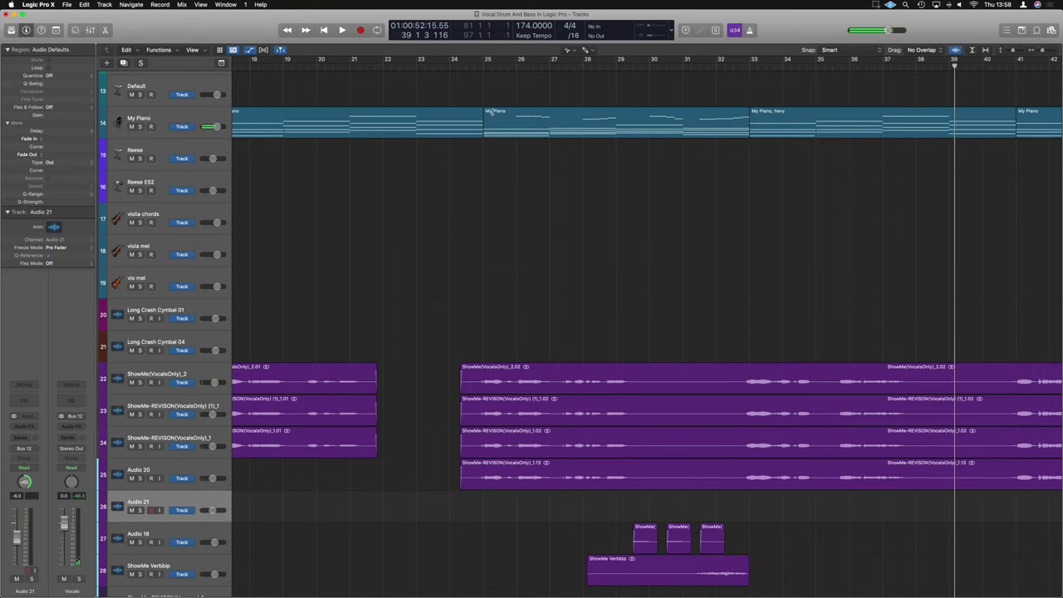
pyautogui.click(487, 66)
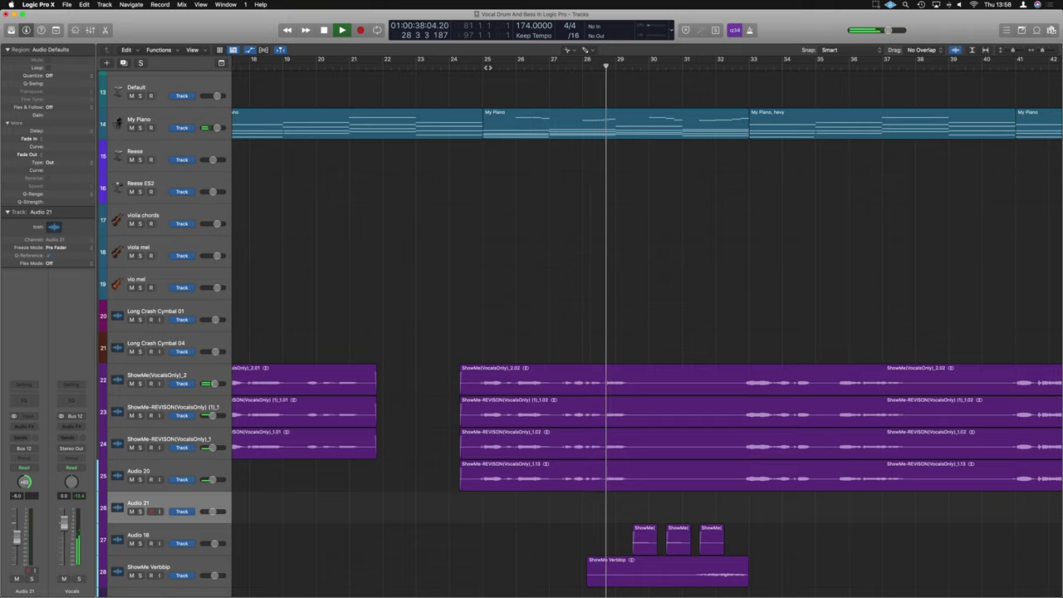
pyautogui.click(487, 66)
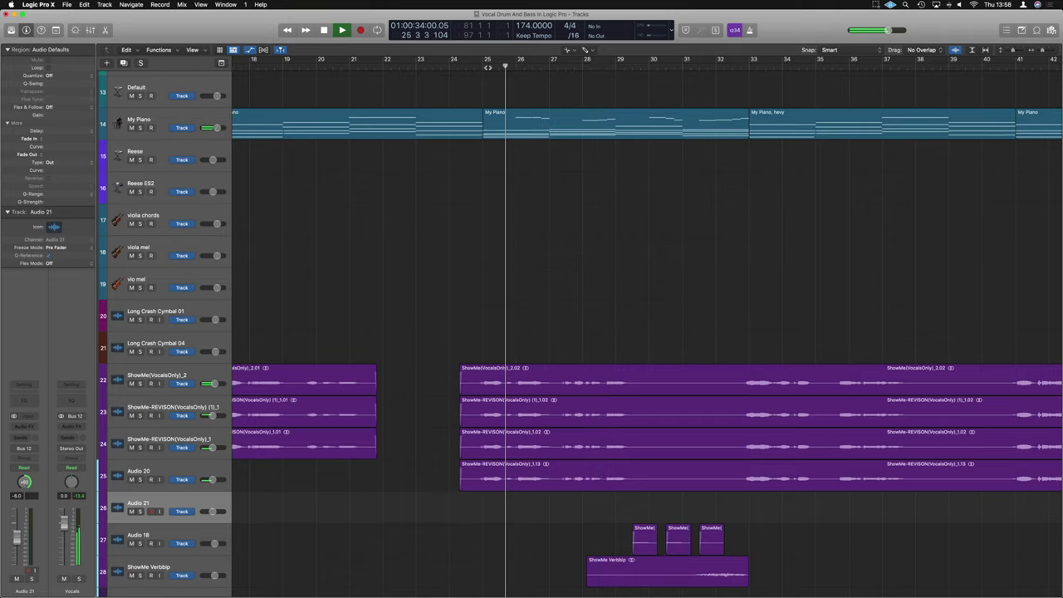
pyautogui.press('space')
pyautogui.click(517, 480)
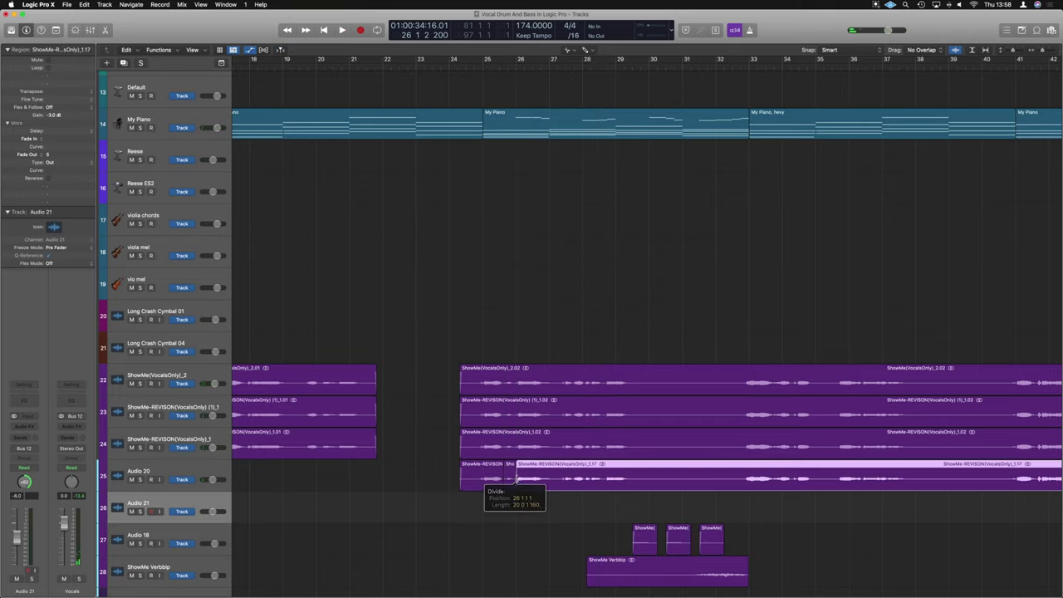
pyautogui.press('Delete')
pyautogui.click(484, 469)
pyautogui.press('Delete')
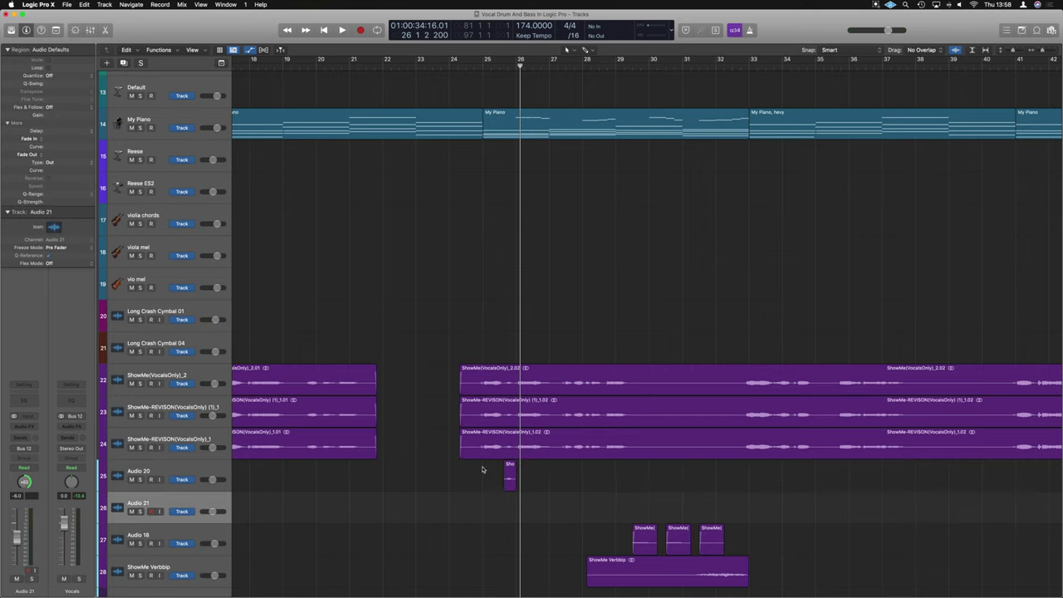
# Step: Move the short Audio 20 phrase one bar later so it ends at bar 27, and copy it onto Audio 21
pyautogui.press('super+Right')
pyautogui.press('super+Right')
pyautogui.moveTo(494, 466); pyautogui.dragTo(579, 500)
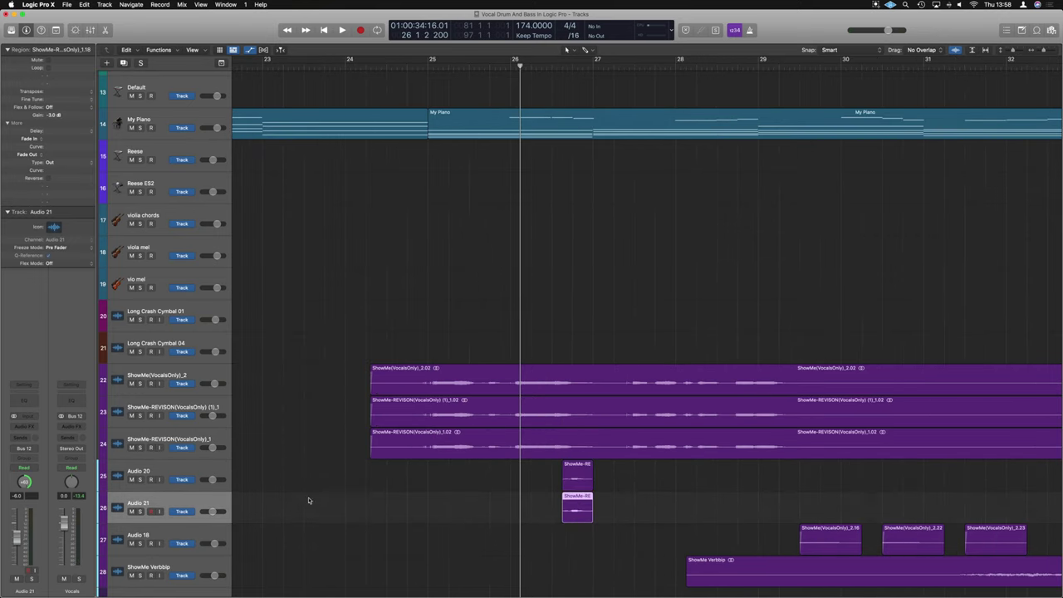
# Step: Lengthen the Audio 20 and Audio 21 phrases to end just before bar 28 and play them in the mix
pyautogui.press('space')
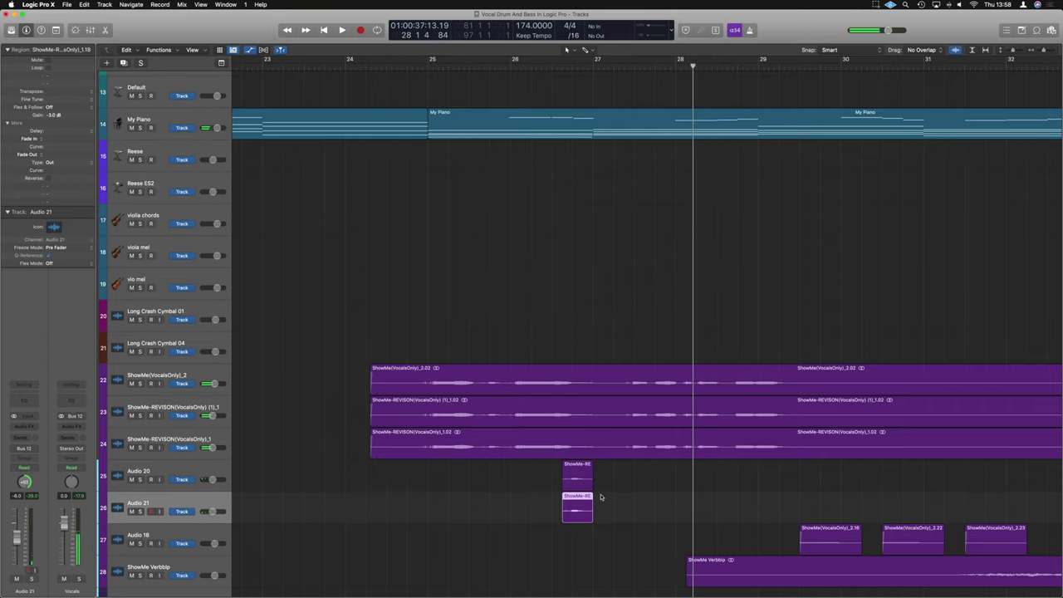
pyautogui.moveTo(592, 521); pyautogui.dragTo(663, 521)
pyautogui.click(421, 64)
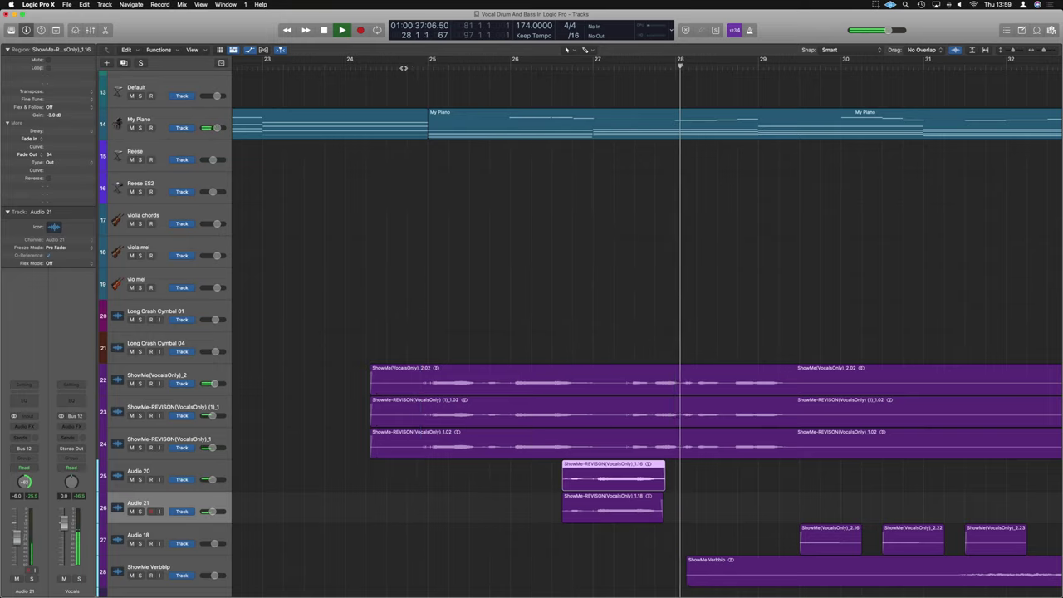
# Step: Select the Audio 20 and Audio 21 tracks and check their levels and panning in the mixer
pyautogui.click(191, 482)
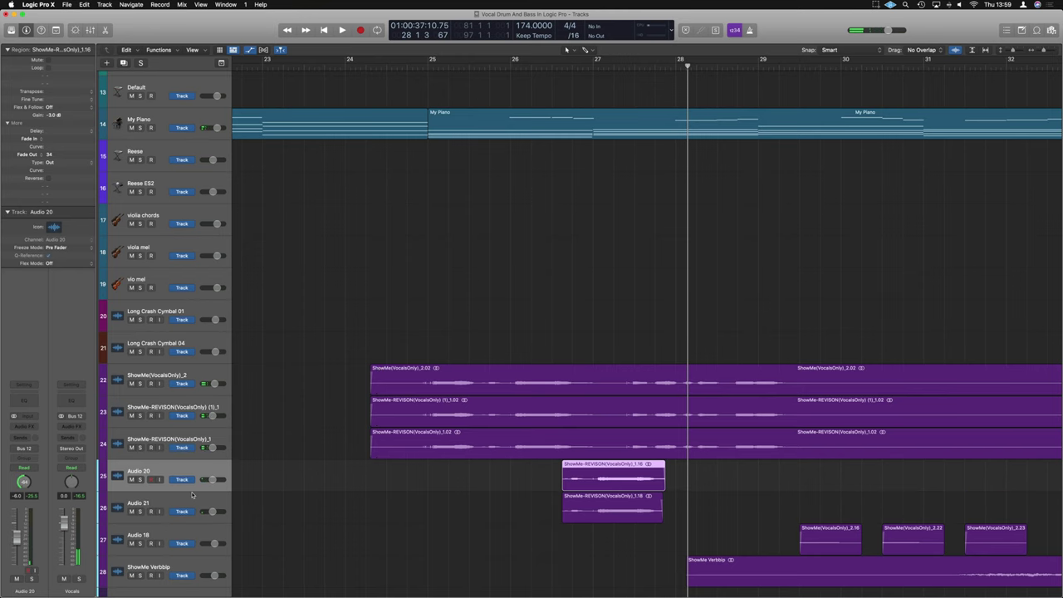
pyautogui.keyDown('shift'); pyautogui.click(191, 498); pyautogui.keyUp('shift')
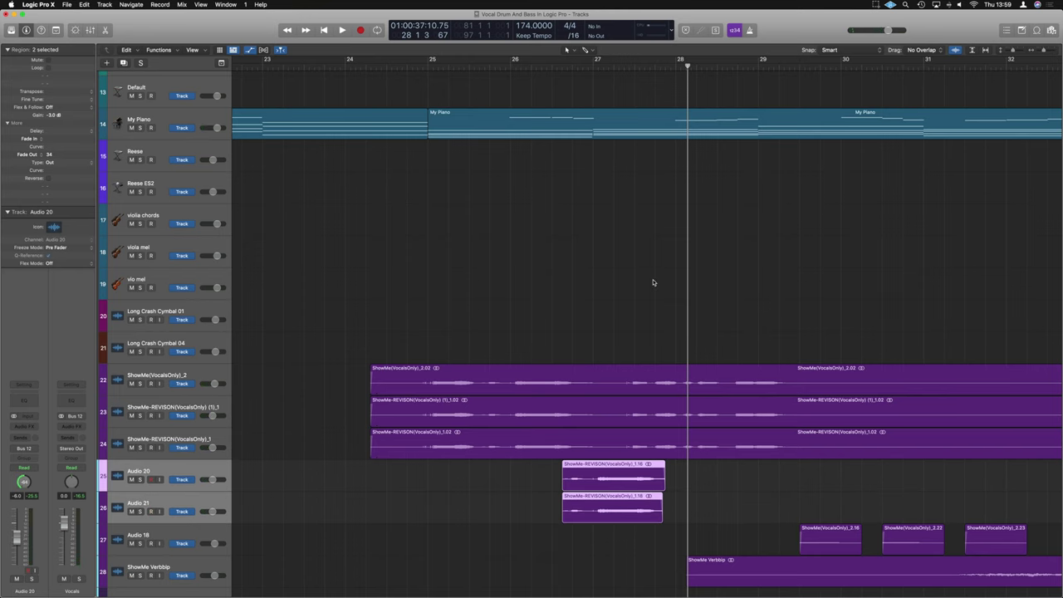
pyautogui.press('x')
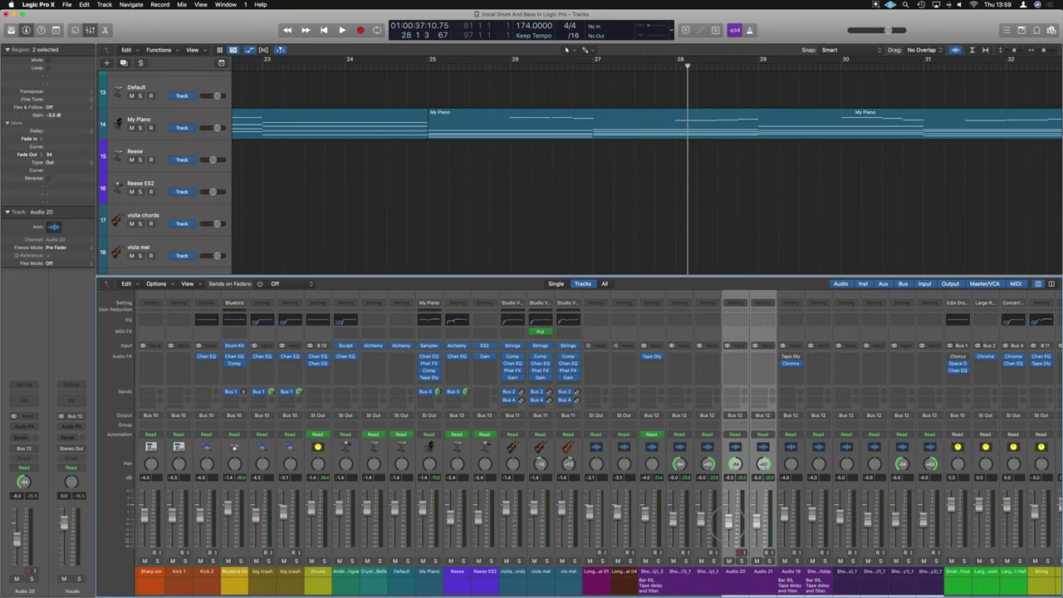
pyautogui.press('x')
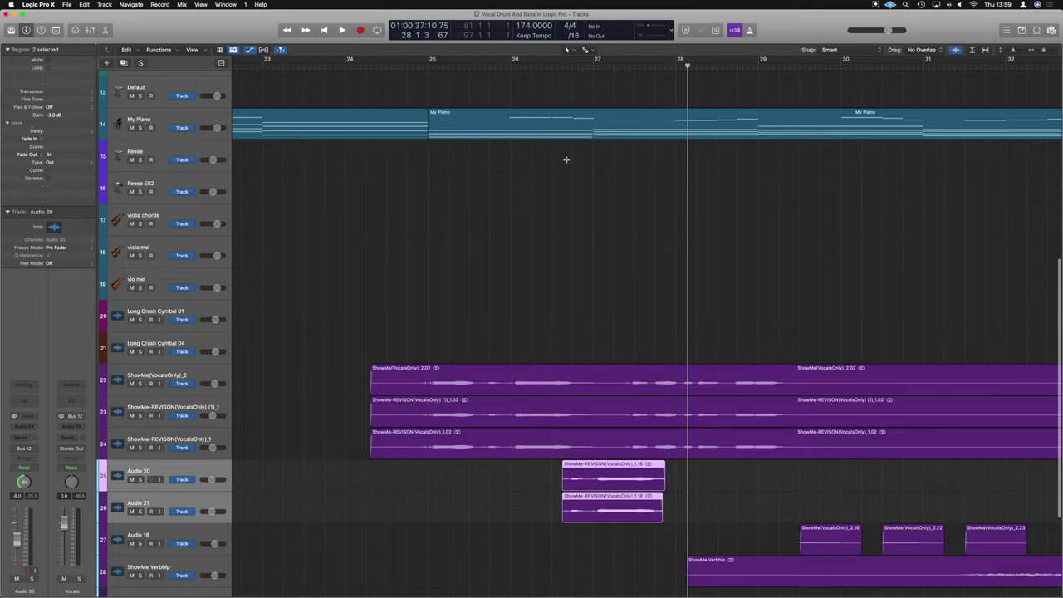
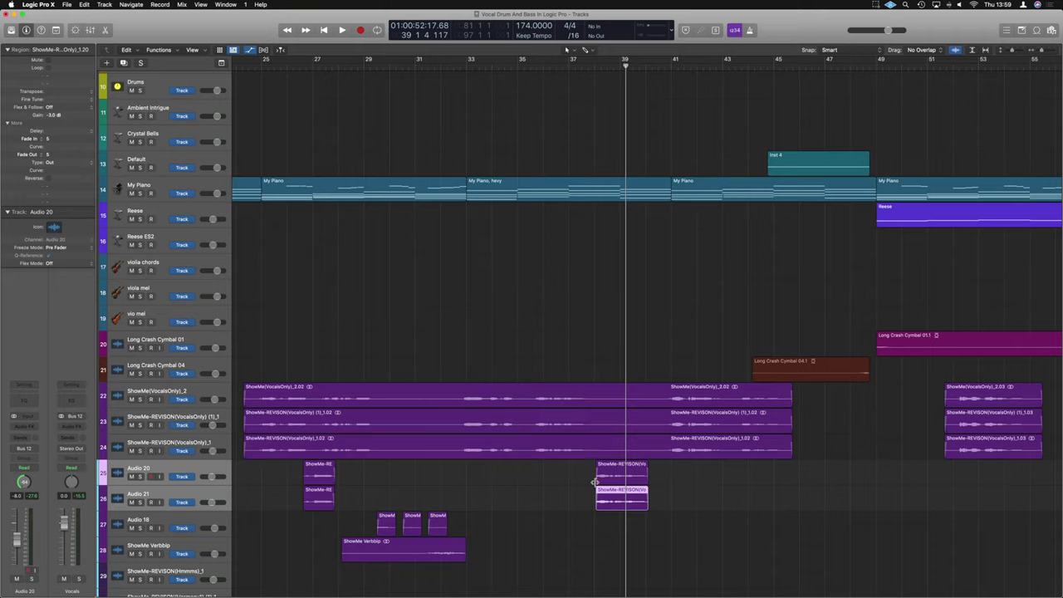
# Step: Play the mix from about bar 36 towards the second pair of stagger phrases on Audio 20 and Audio 21
pyautogui.click(549, 72)
pyautogui.press('space')
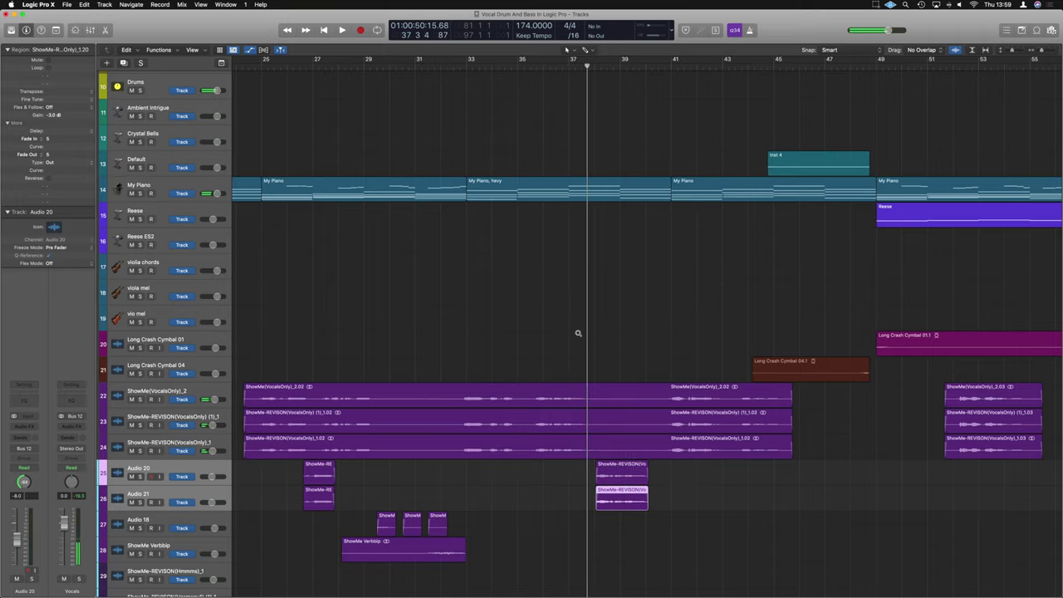
# Step: Move the second pair of Audio 20 and Audio 21 phrases slightly earlier to start just before bar 38, and play from about bar 35
pyautogui.press('space')
pyautogui.press('super+Right')
pyautogui.moveTo(627, 476)
pyautogui.mouseDown()
pyautogui.moveTo(601, 468)
pyautogui.moveTo(616, 469)
pyautogui.mouseUp()
pyautogui.press('space')
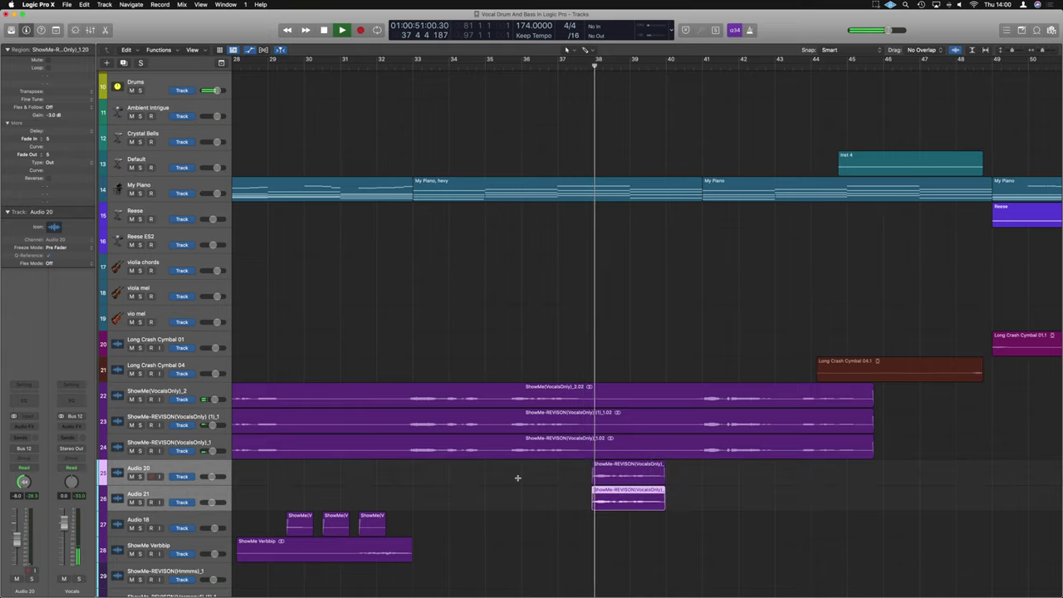
pyautogui.click(486, 66)
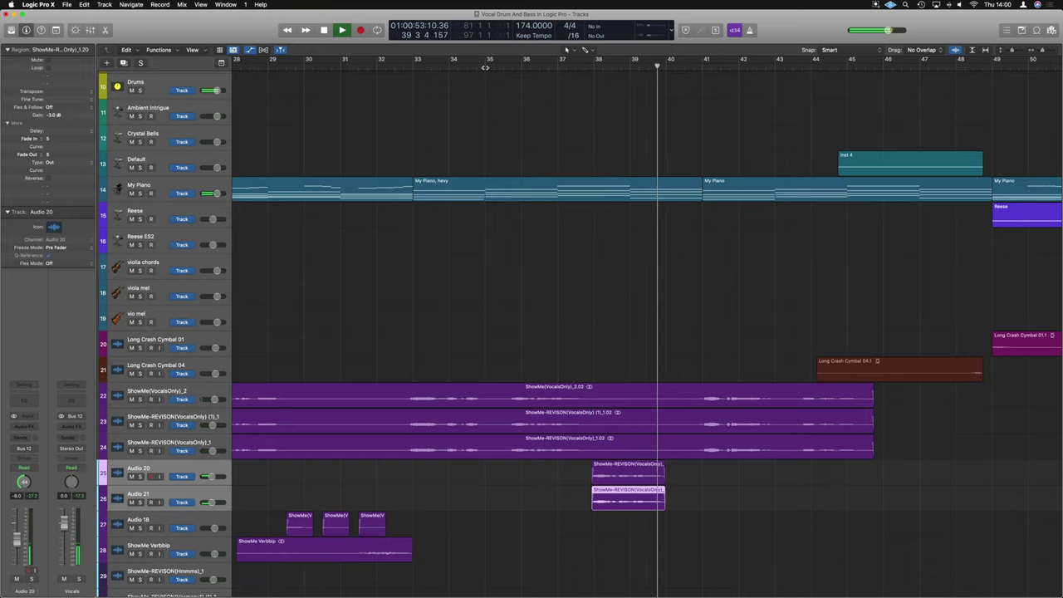
pyautogui.press('space')
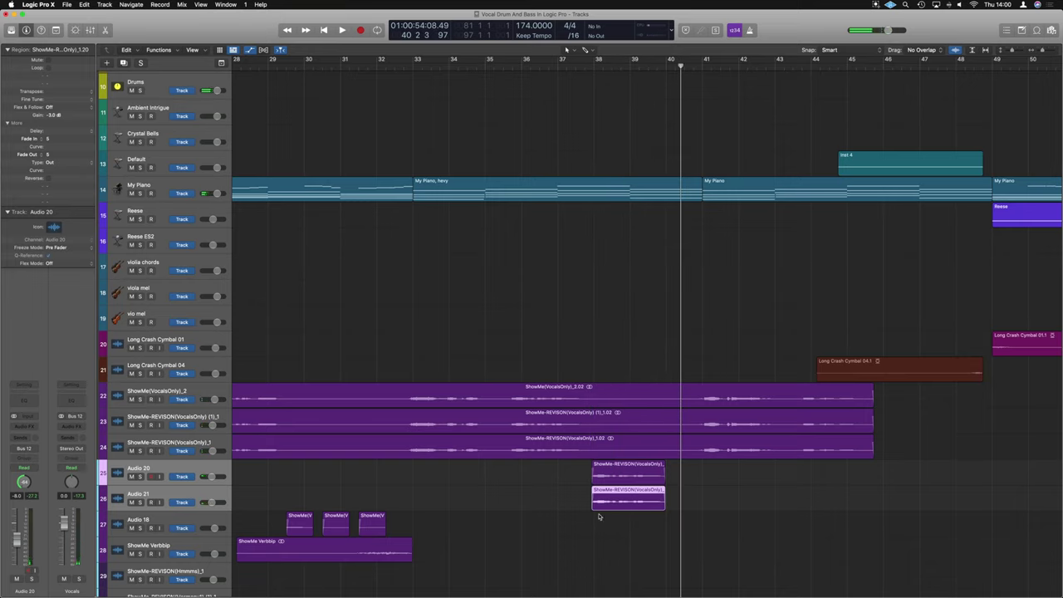
# Step: Trim the second Audio 20 and Audio 21 phrases to run from about bar 38 to just after bar 39, and play them
pyautogui.moveTo(593, 509)
pyautogui.mouseDown()
pyautogui.moveTo(611, 509)
pyautogui.moveTo(593, 509)
pyautogui.mouseUp()
pyautogui.press('space')
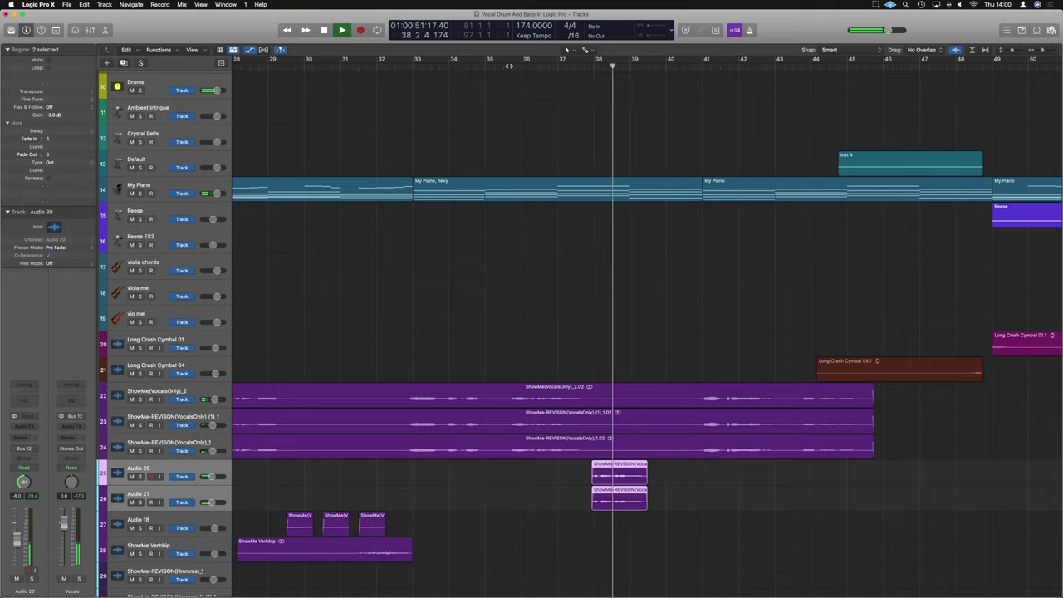
pyautogui.press('space')
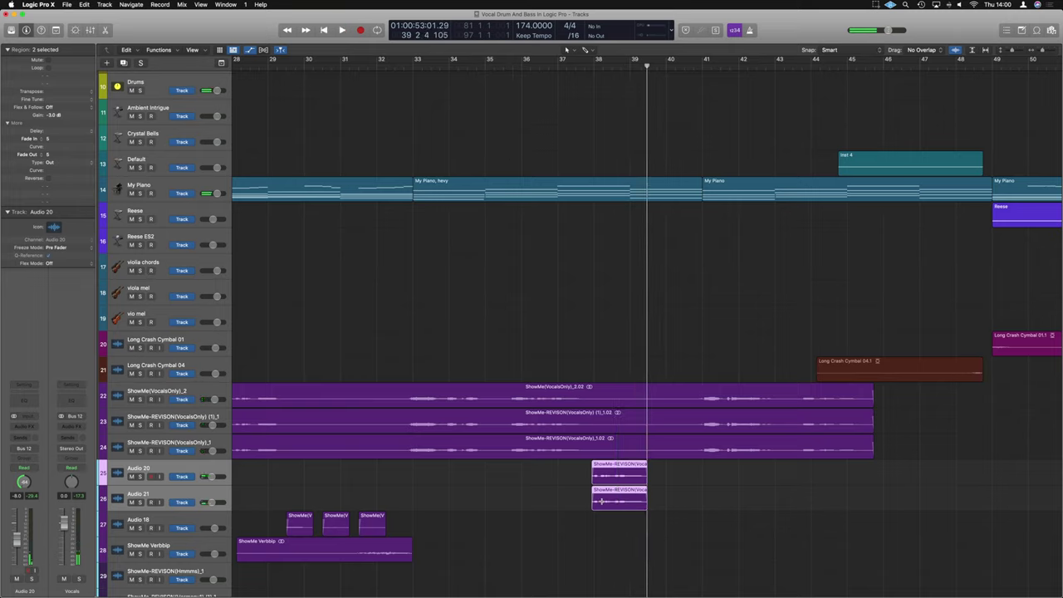
pyautogui.moveTo(595, 508); pyautogui.dragTo(597, 508)
pyautogui.click(505, 66)
pyautogui.press('space')
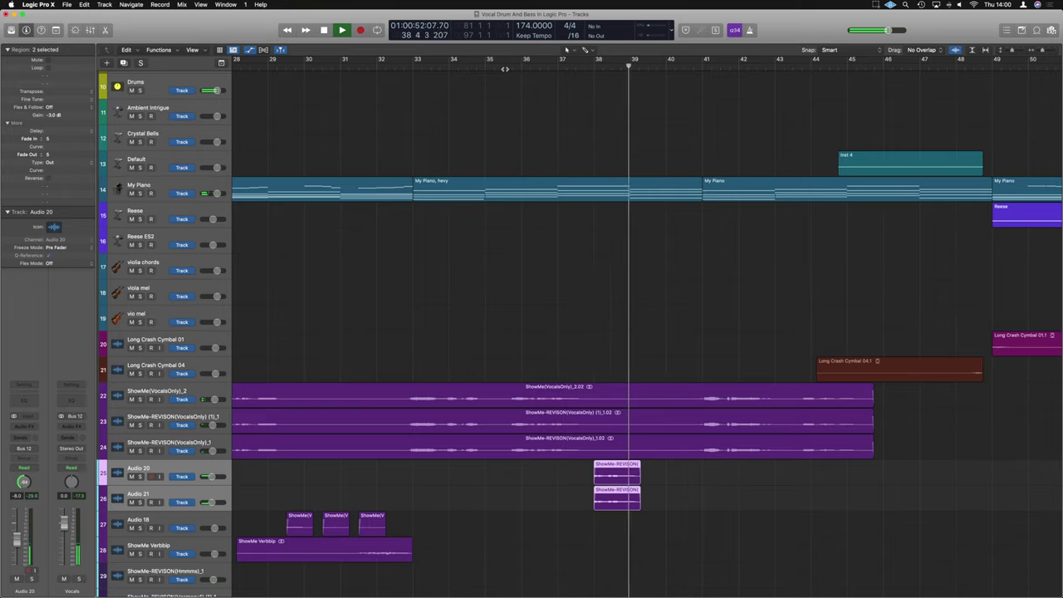
pyautogui.press('space')
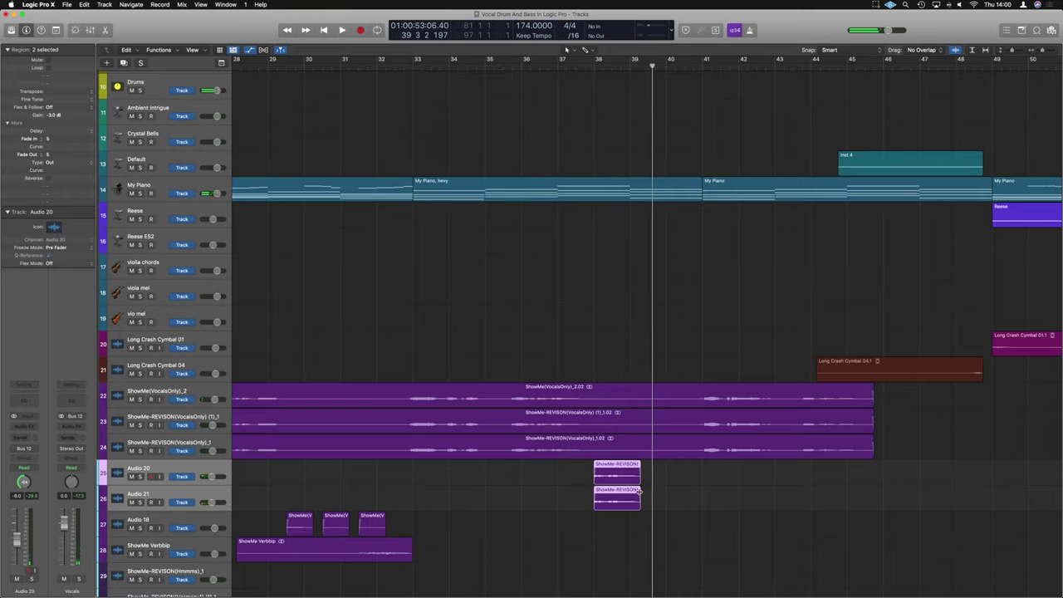
# Step: Set the gain of the two trimmed phrases on Audio 20 and Audio 21 to -6.0 dB and play them in the mix
pyautogui.moveTo(646, 494); pyautogui.dragTo(588, 456)
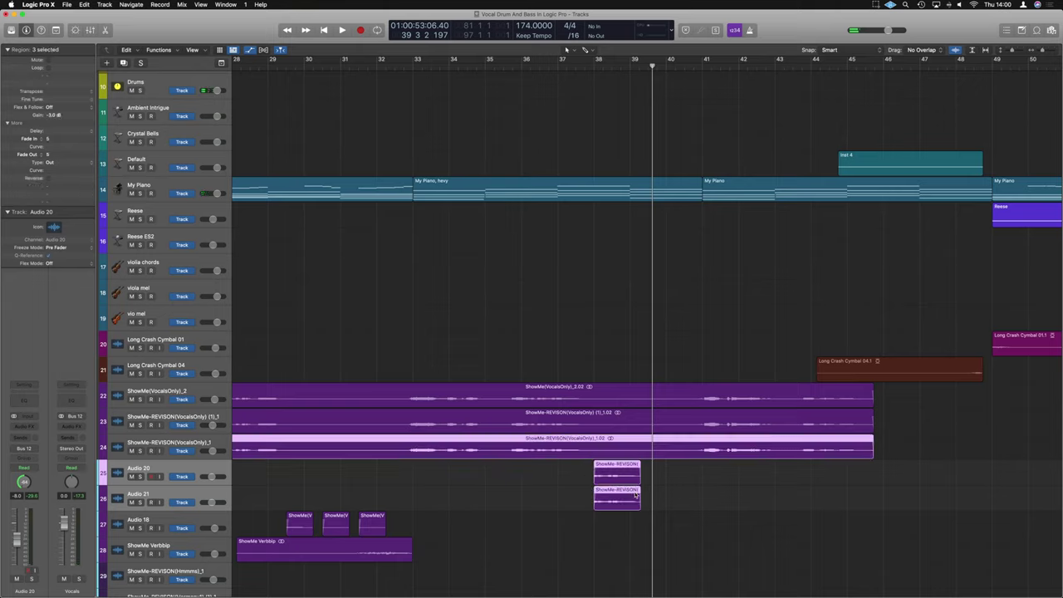
pyautogui.keyDown('shift'); pyautogui.click(544, 448); pyautogui.keyUp('shift')
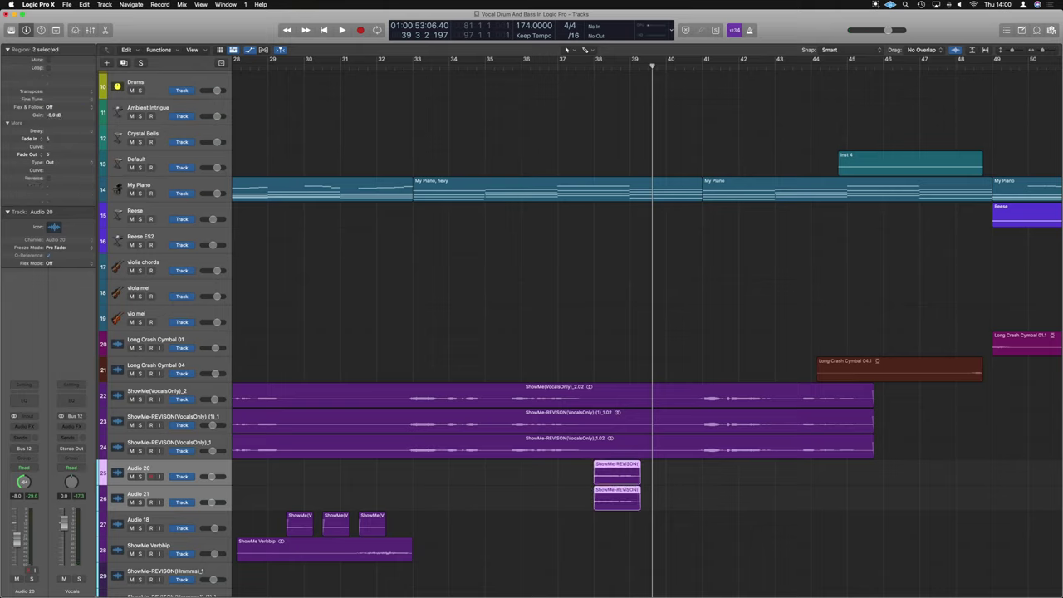
pyautogui.click(528, 68)
pyautogui.press('space')
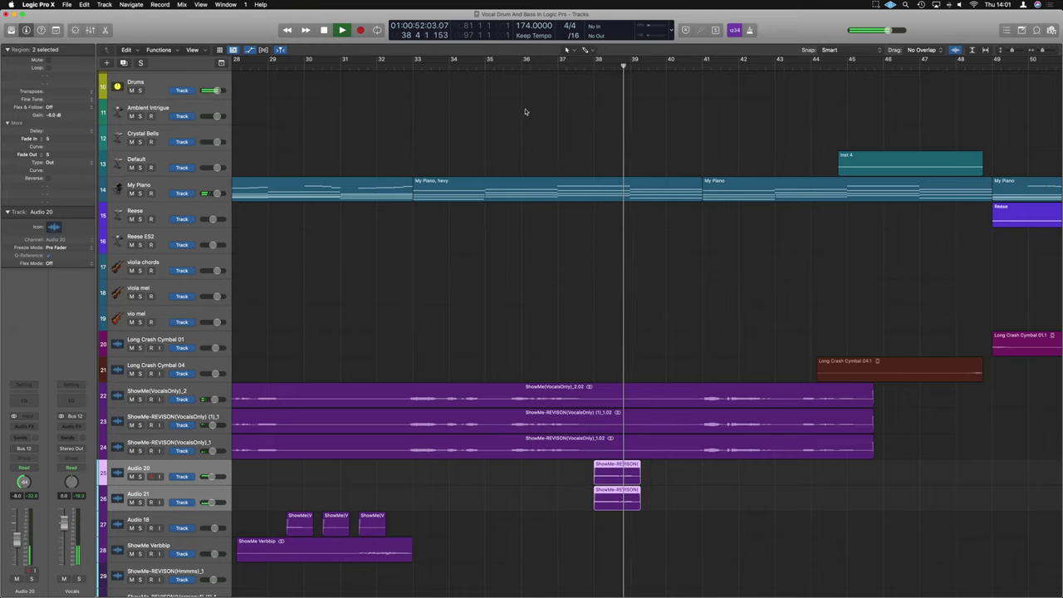
pyautogui.press('space')
# Step: Copy the Audio 21 phrase onto Audio 18 at bar 38, and add a reversed copy on the same track ending at bar 41
pyautogui.click(650, 522)
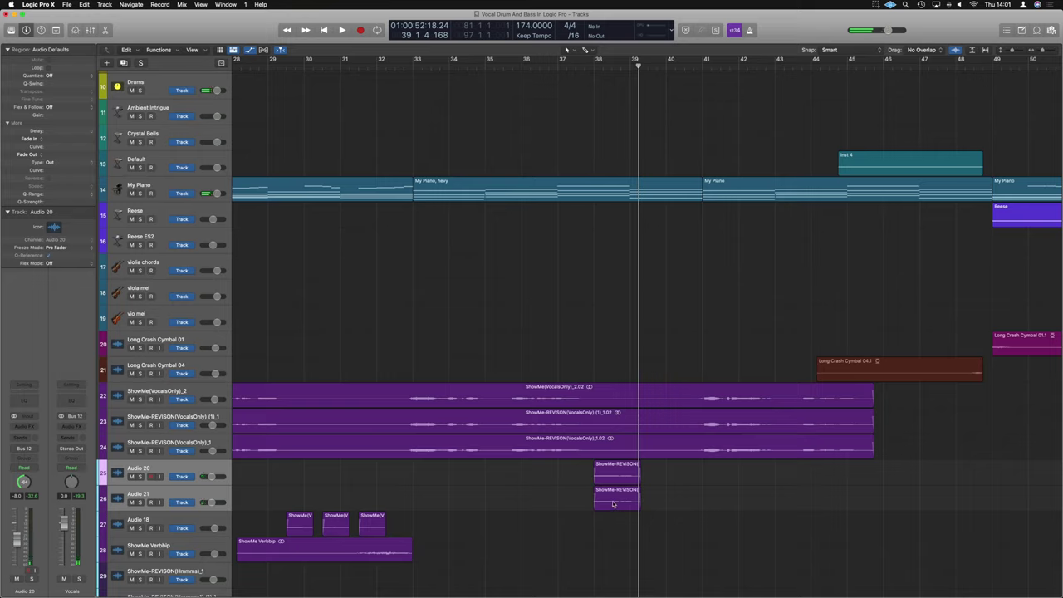
pyautogui.moveTo(613, 495); pyautogui.dragTo(666, 521)
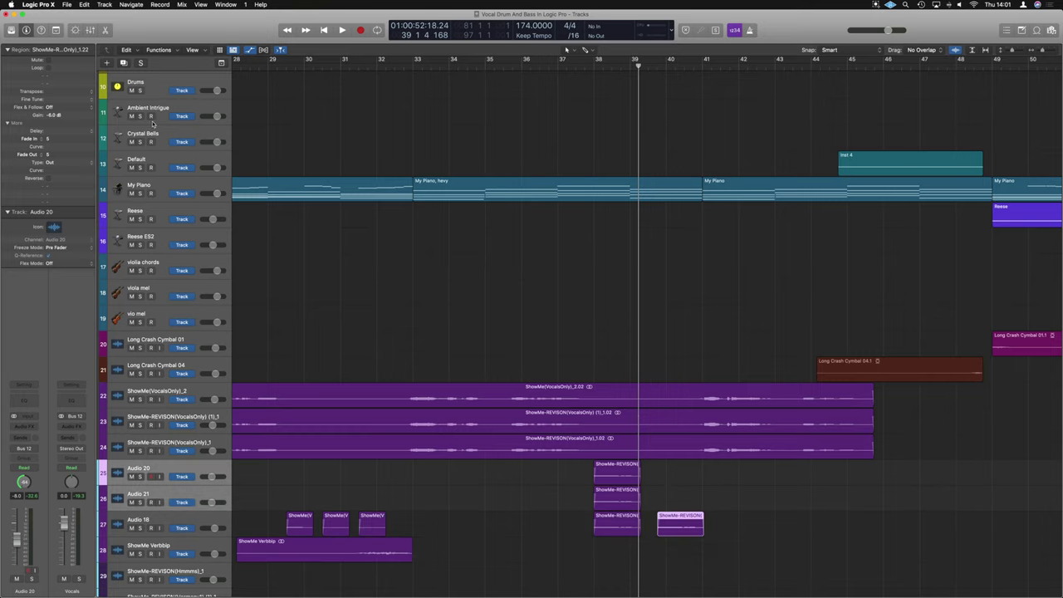
pyautogui.scroll(3, 684, 446)
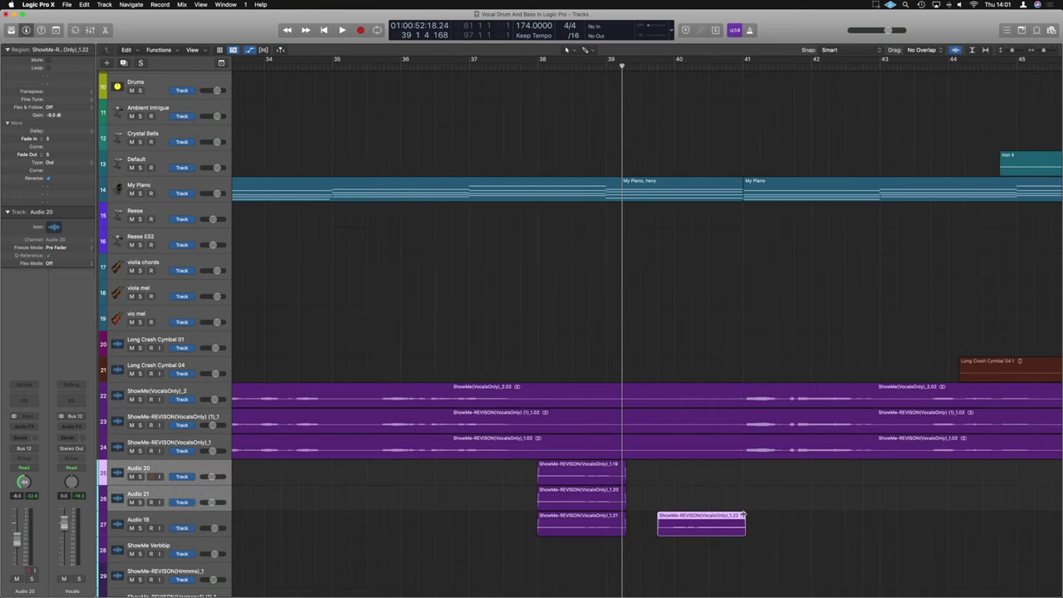
pyautogui.moveTo(738, 518); pyautogui.dragTo(778, 519)
pyautogui.scroll(2, 736, 519)
pyautogui.scroll(-5, 683, 471)
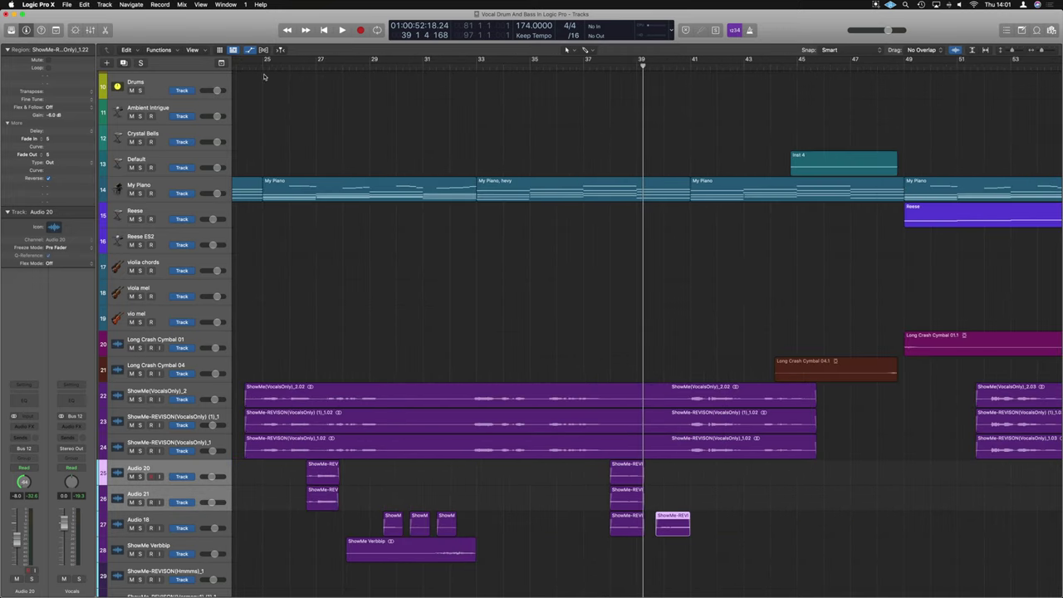
# Step: Play the vocal effects in the mix from bar 24 to about bar 46, and replay the section from bar 41
pyautogui.click(243, 67)
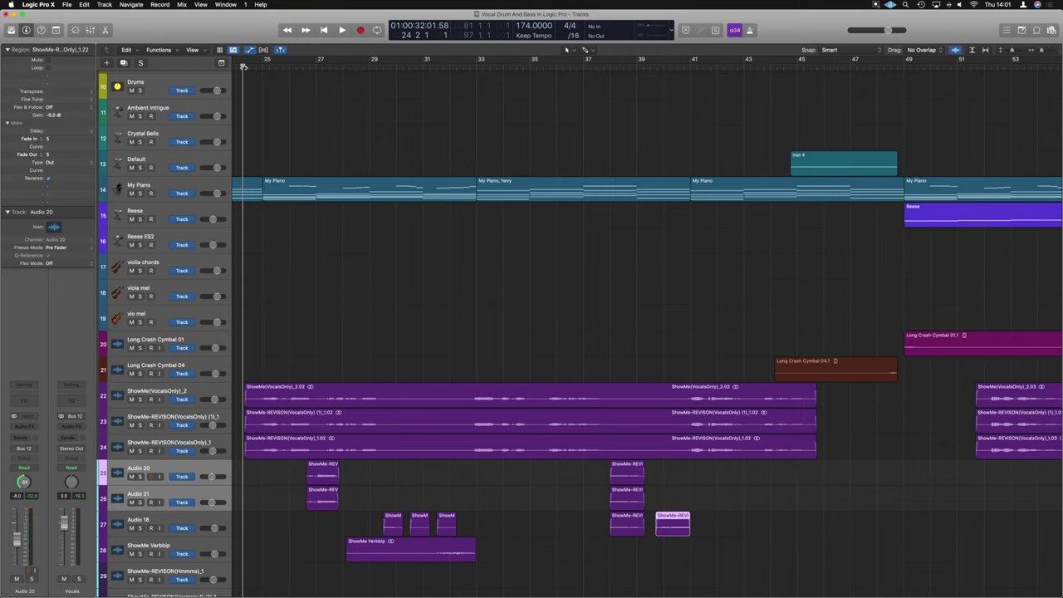
pyautogui.press('space')
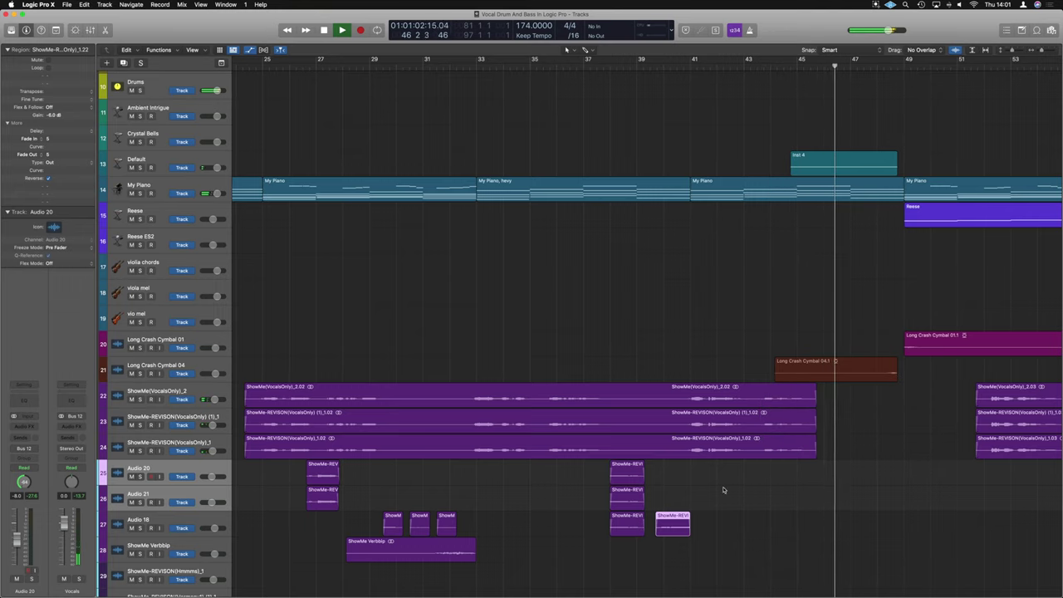
pyautogui.press('space')
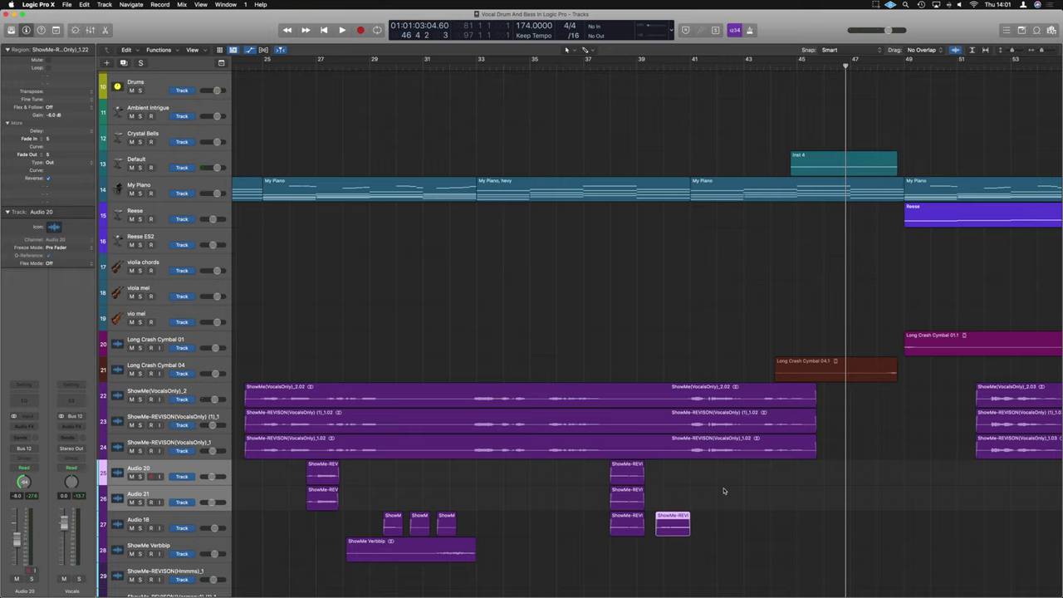
pyautogui.hscroll(5, 723, 490)
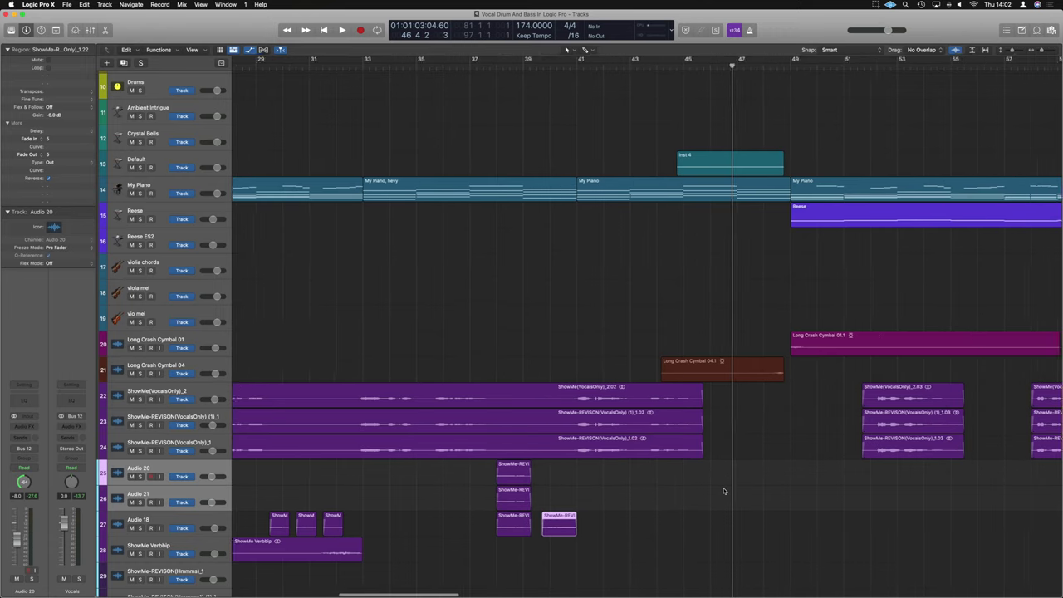
pyautogui.click(528, 66)
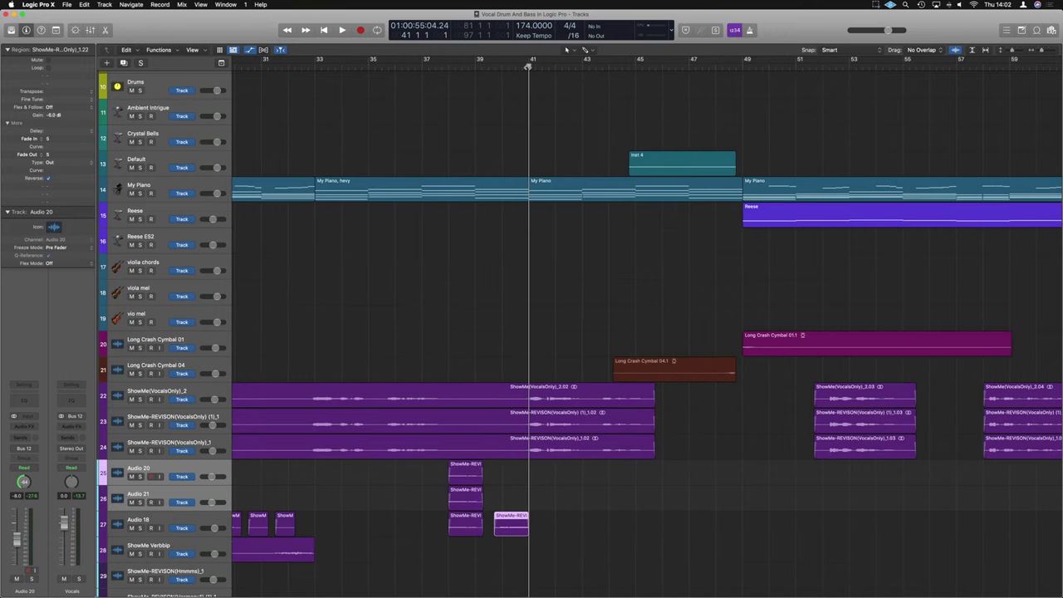
pyautogui.press('space')
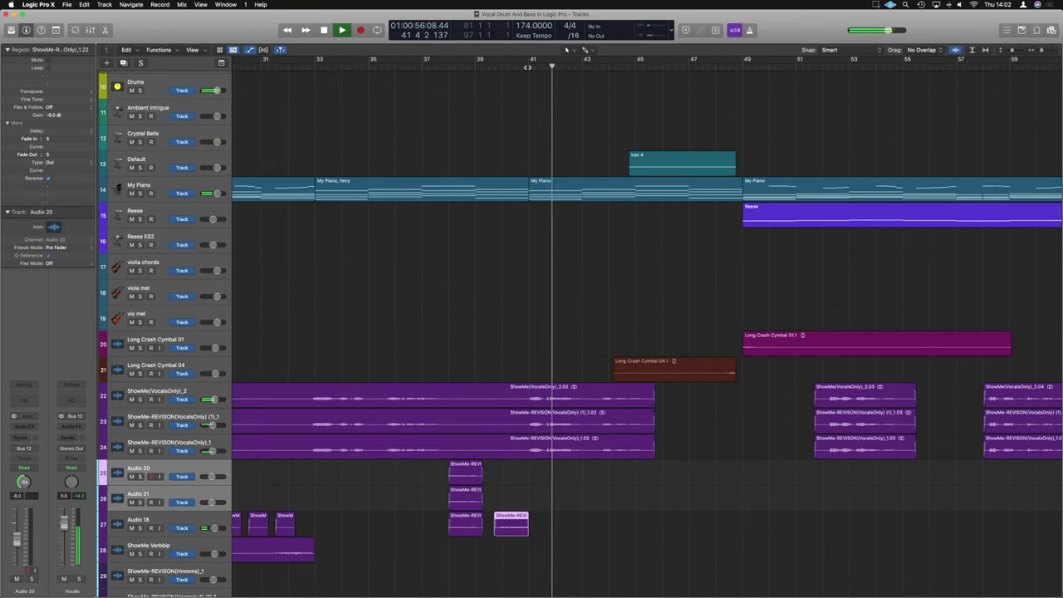
pyautogui.press('space')
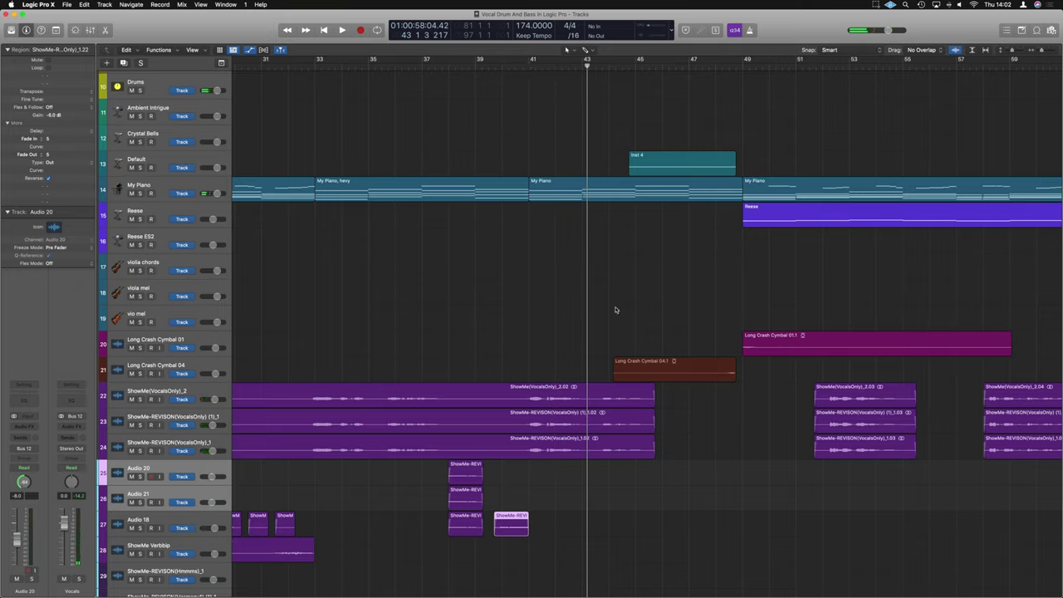
# Step: Copy the ShowMe-REVISON(VocalsOnly)_1 region, trim it to one short phrase, and place it on Audio 18 ending at about bar 44
pyautogui.click(572, 444)
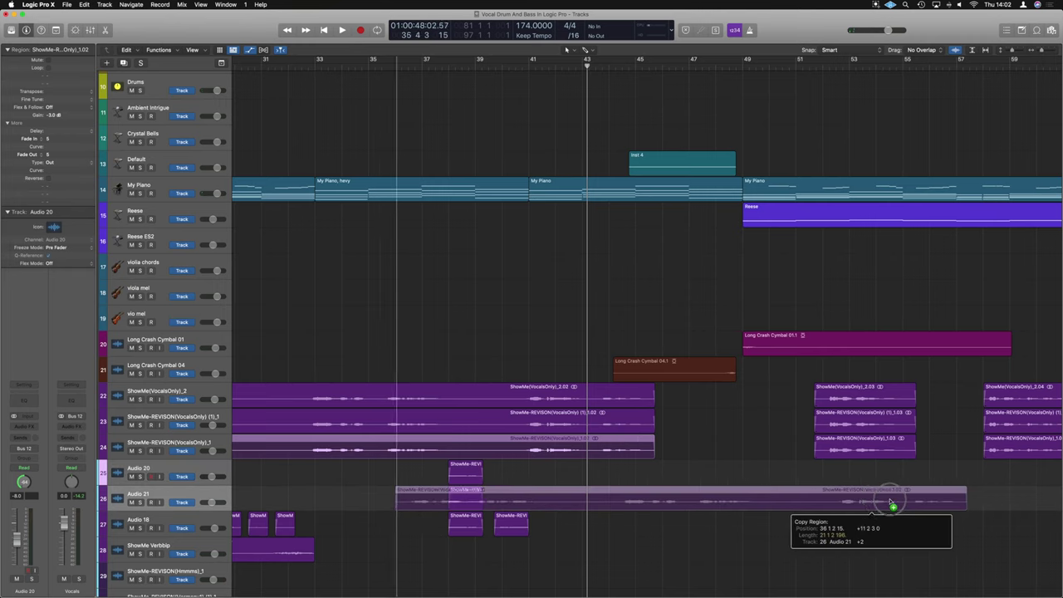
pyautogui.moveTo(894, 503); pyautogui.dragTo(905, 568)
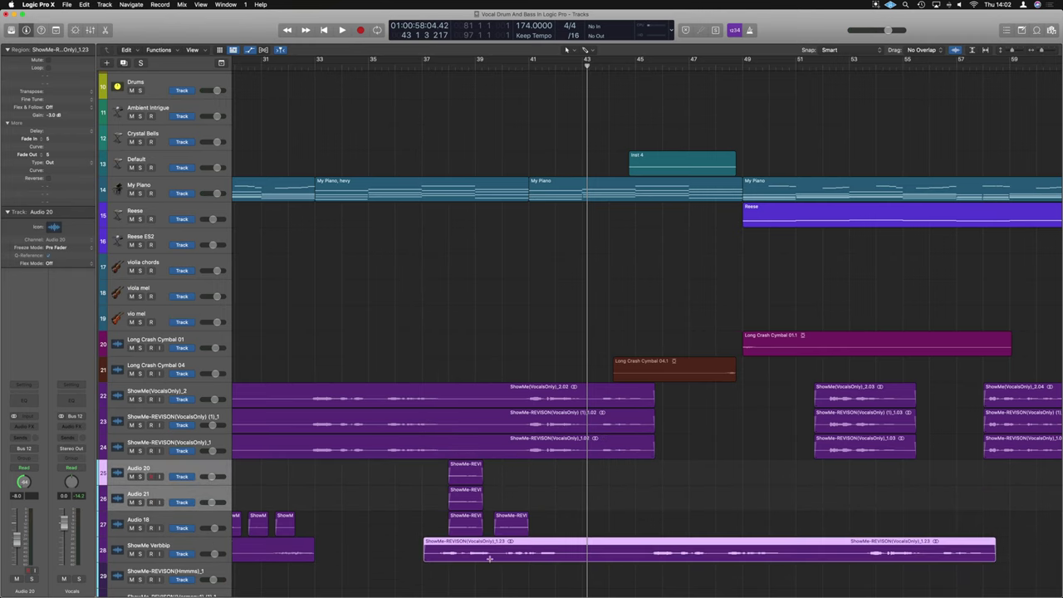
pyautogui.moveTo(453, 559); pyautogui.dragTo(887, 575)
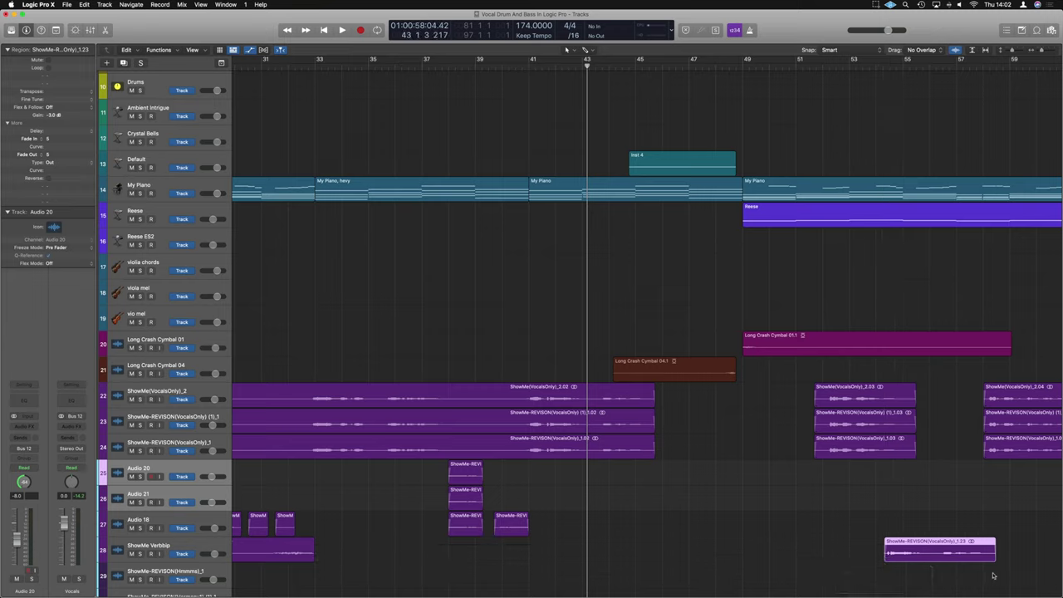
pyautogui.moveTo(993, 559); pyautogui.dragTo(590, 523)
# Step: Set the gain of the new Audio 18 phrase near bar 43 to -12.0 dB and play it in the mix
pyautogui.click(530, 64)
pyautogui.press('space')
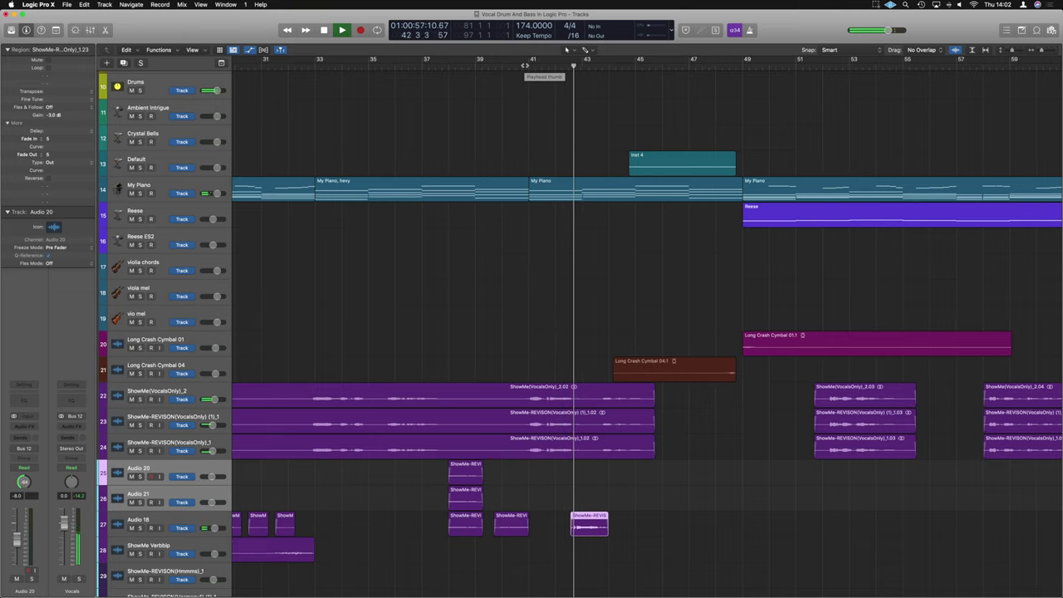
pyautogui.press('space')
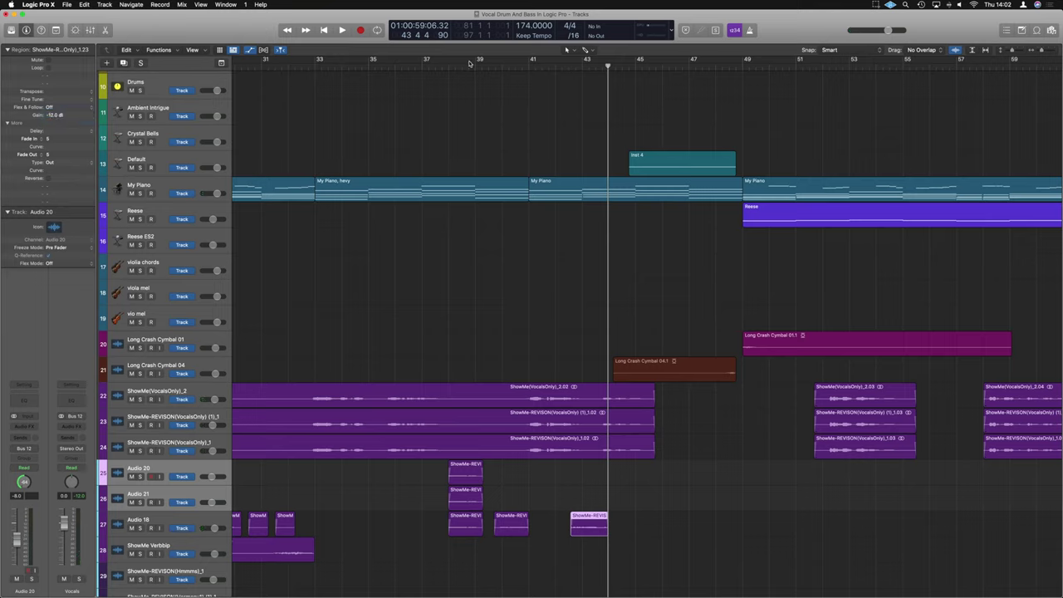
pyautogui.click(522, 67)
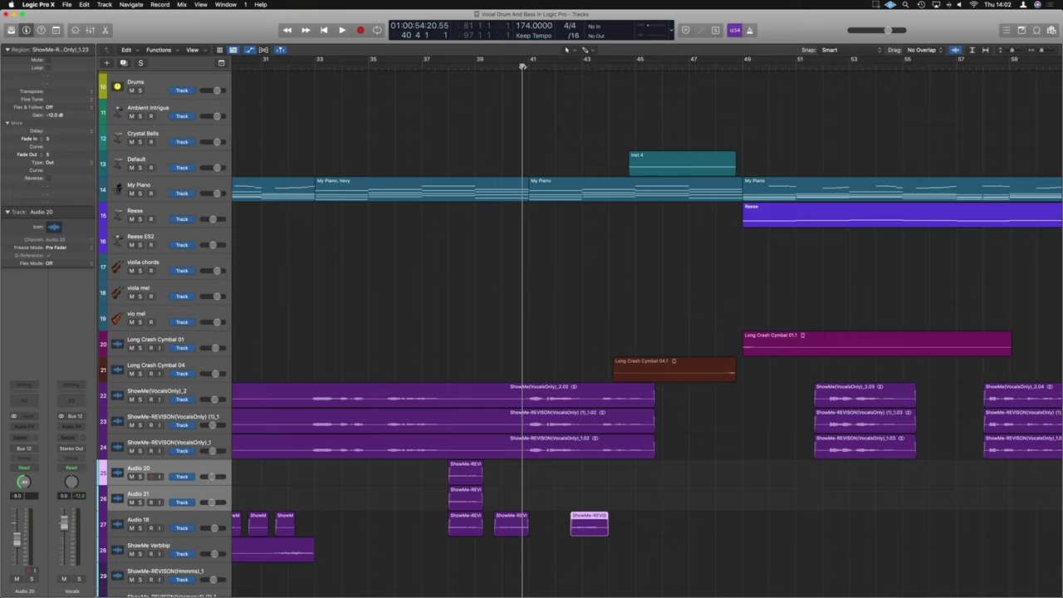
pyautogui.press('space')
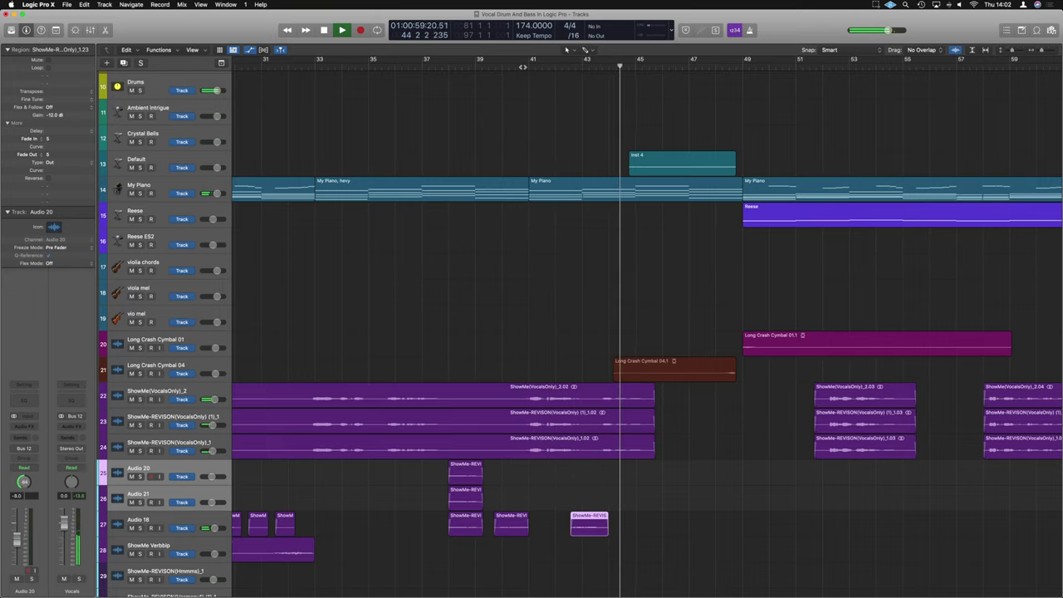
pyautogui.press('space')
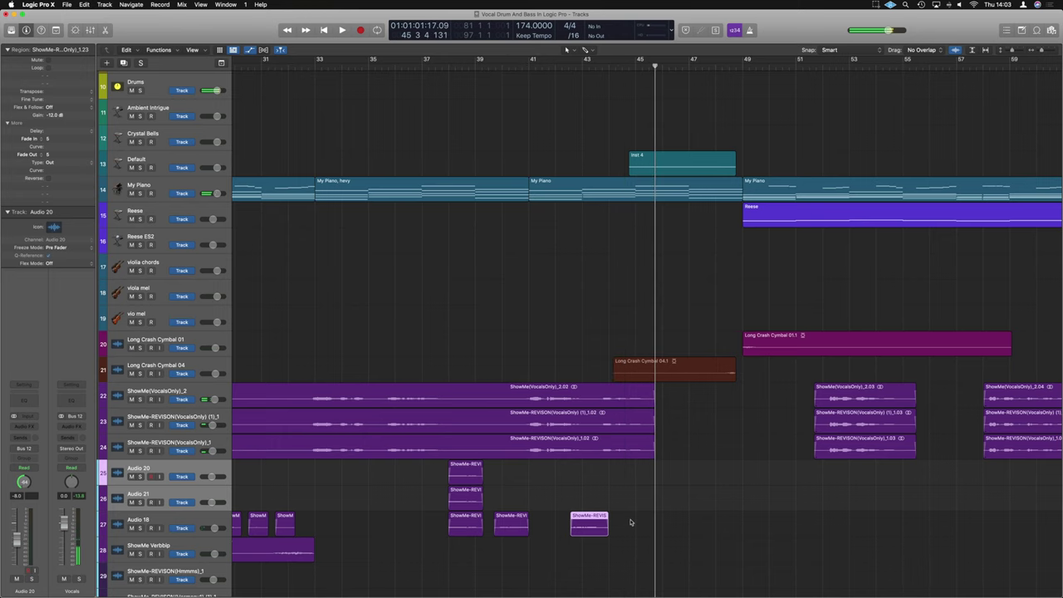
# Step: Cycle the long ShowMe(VocalsOnly)_2 region from bar 24, and play it with the eleven vocal effect regions muted and unmuted for comparison
pyautogui.press('z')
pyautogui.click(471, 388)
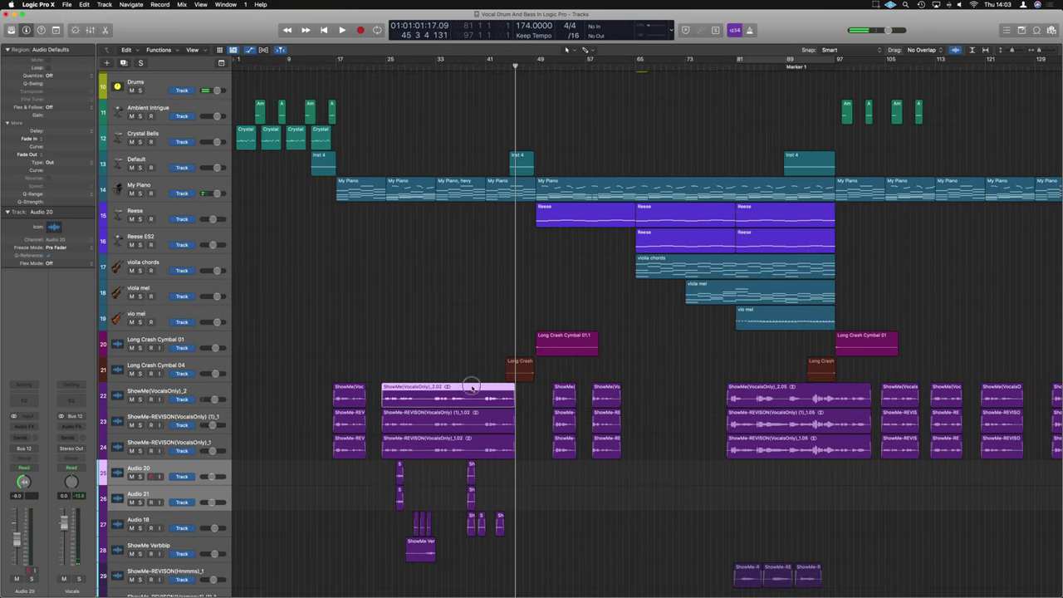
pyautogui.press('super+u')
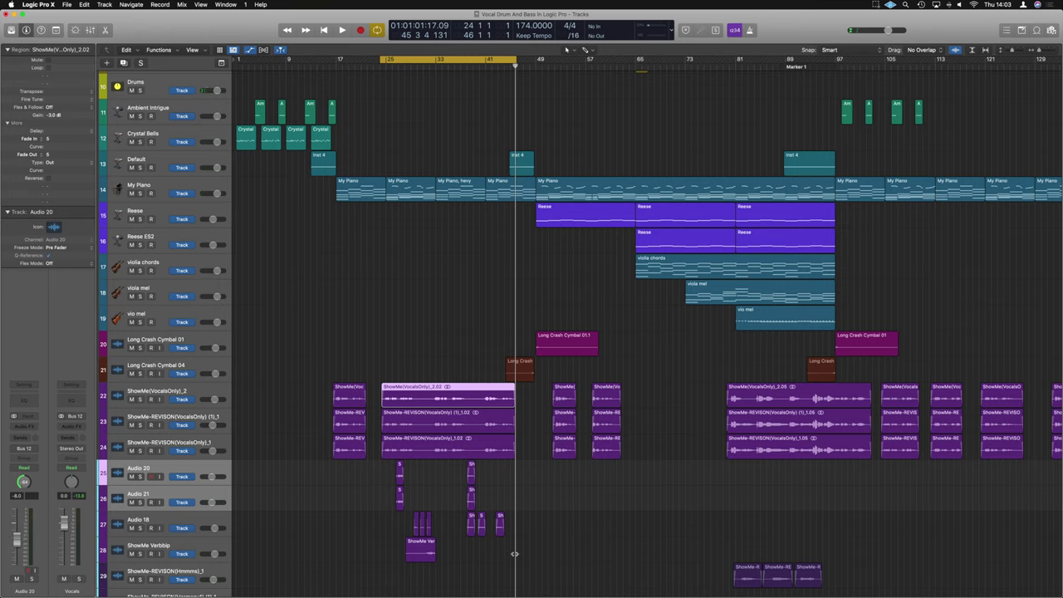
pyautogui.moveTo(523, 547); pyautogui.dragTo(362, 465)
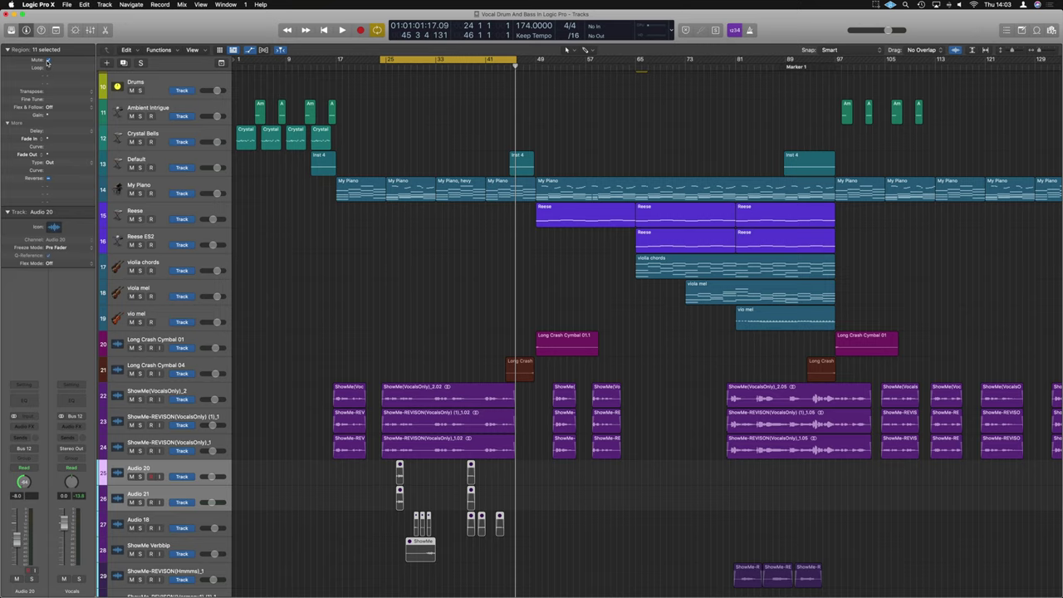
pyautogui.press('space')
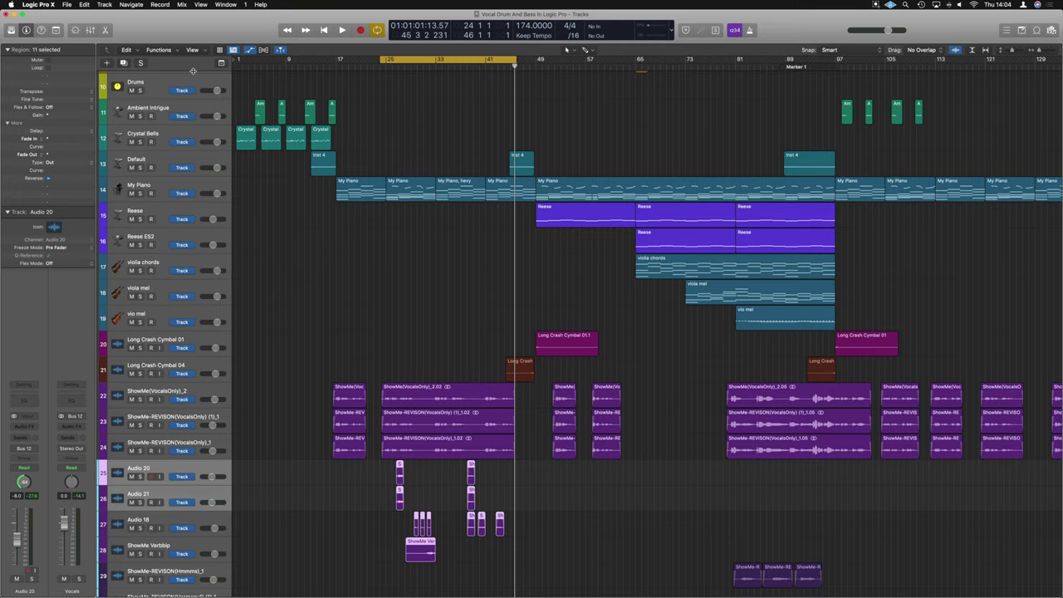
# Step: Play the ShowMe-REVISON(Hmmms)_1 vocals soloed from about bar 84, and cycle bars 81 to 90 to play them in the mix
pyautogui.hscroll(3, 487, 218)
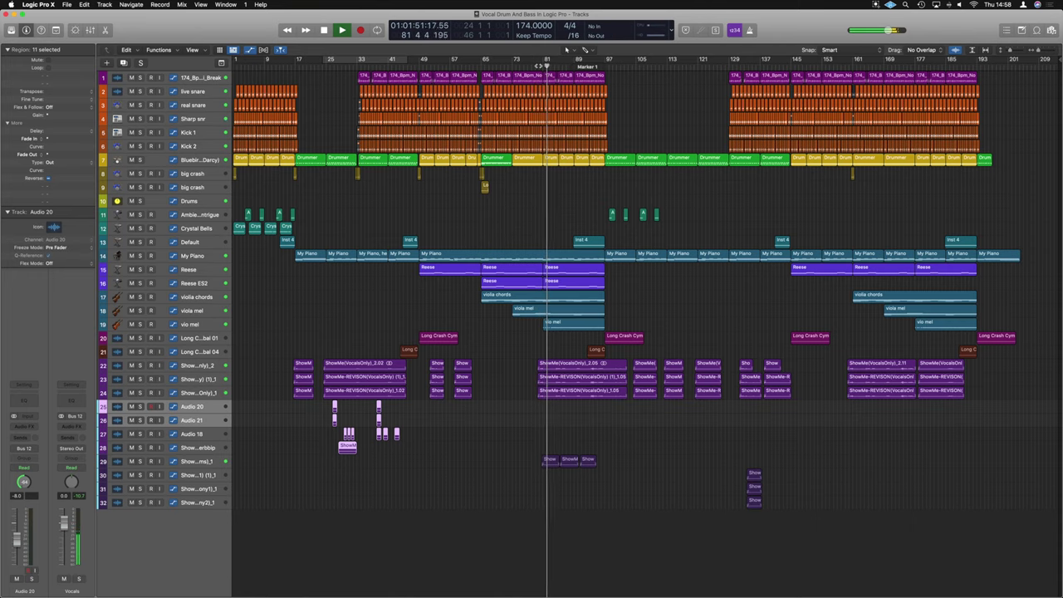
pyautogui.press('z')
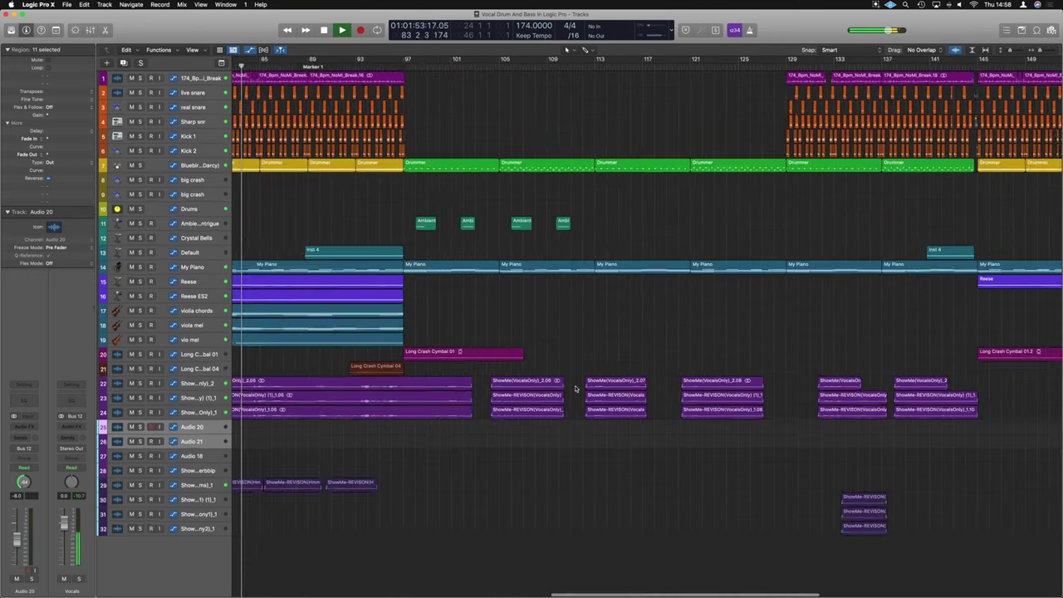
pyautogui.press('space')
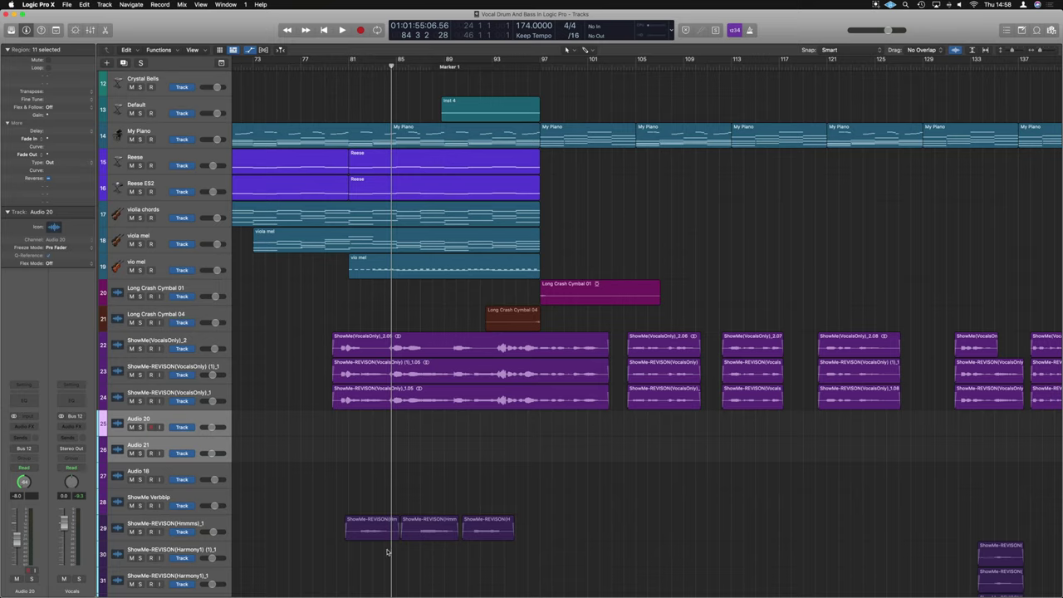
pyautogui.press('s')
pyautogui.press('space')
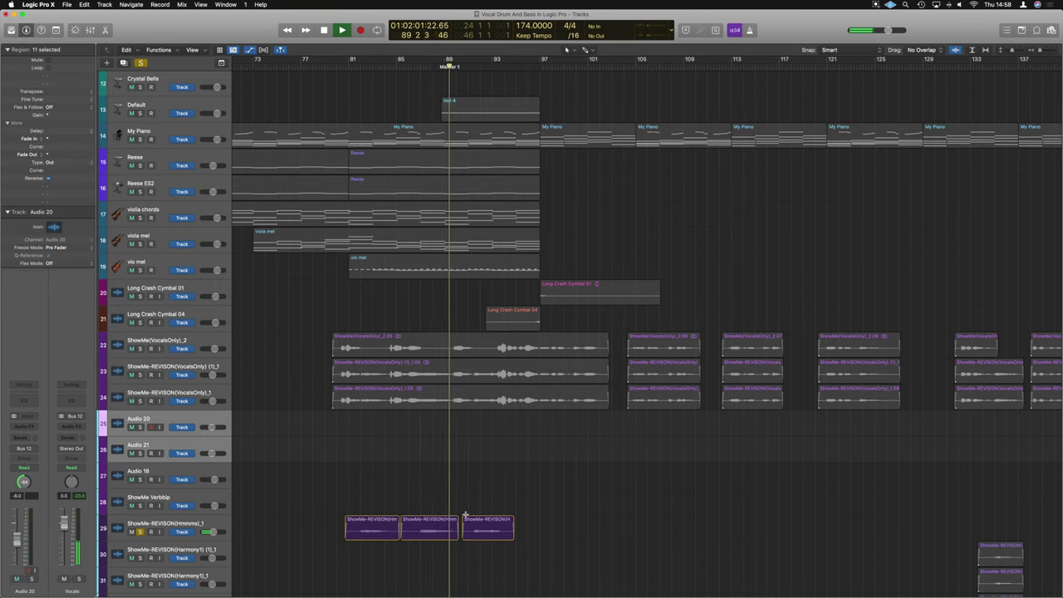
pyautogui.click(218, 523)
pyautogui.press('space')
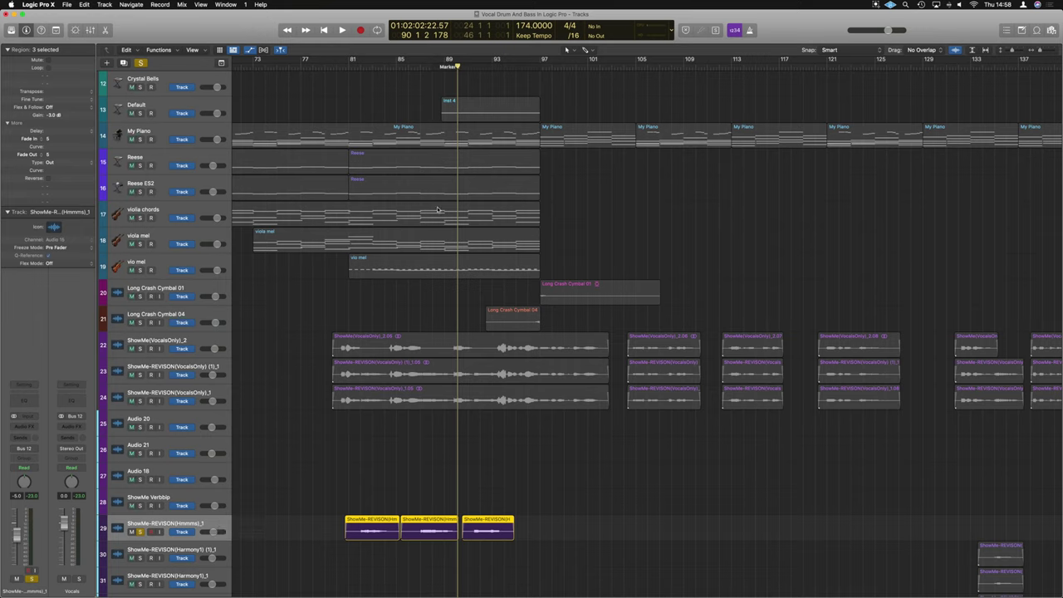
pyautogui.moveTo(350, 62); pyautogui.dragTo(456, 65)
pyautogui.press('space')
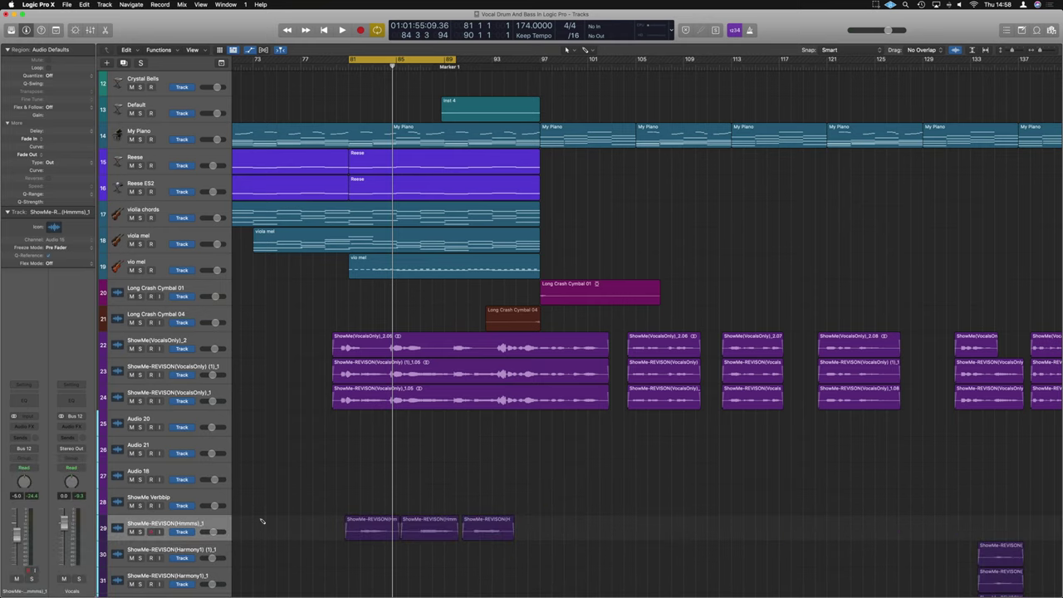
# Step: Add a new audio track below ShowMe-REVISON(Hmmms)_1 and copy its first region there, trimmed to start slightly later than the original
pyautogui.press('super+d')
pyautogui.click(370, 521)
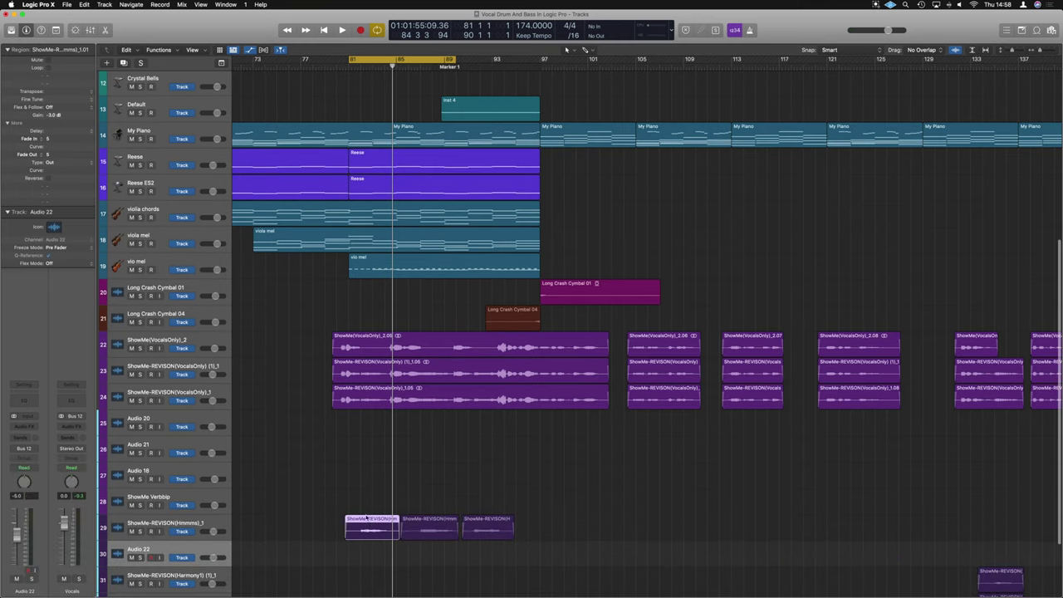
pyautogui.moveTo(366, 521); pyautogui.dragTo(356, 561)
pyautogui.click(336, 554)
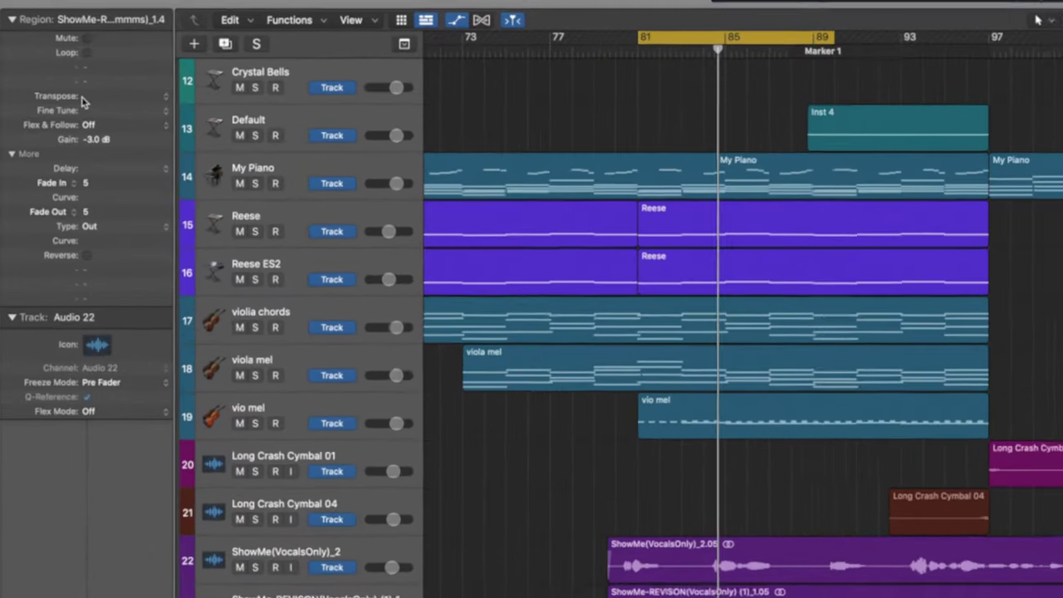
# Step: Transpose the copied phrase on Audio 22 by -12, and play it soloed on its own and together with the original
pyautogui.doubleClick(90, 98)
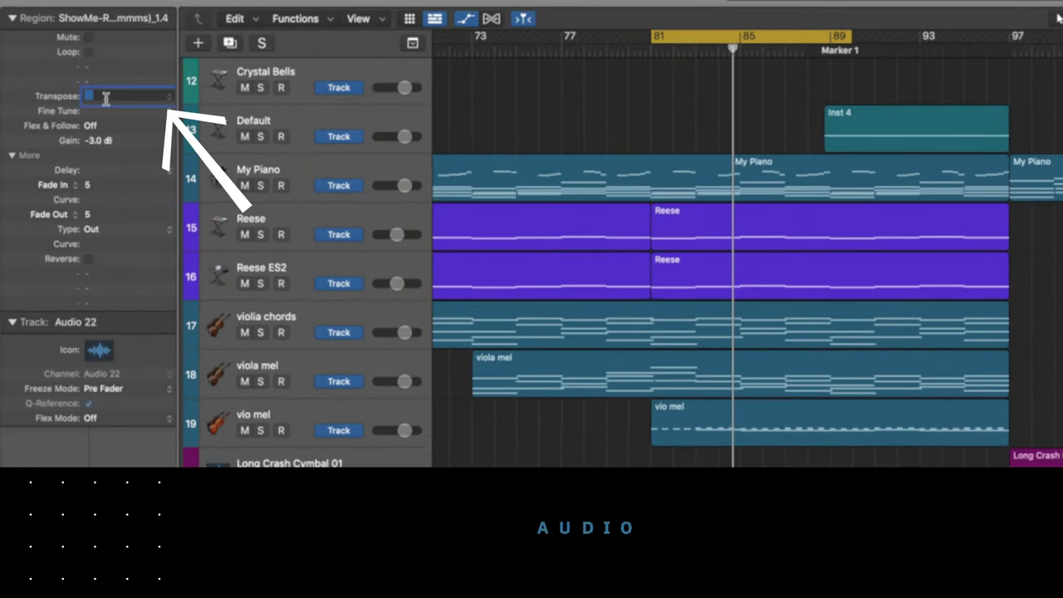
pyautogui.write('-12')
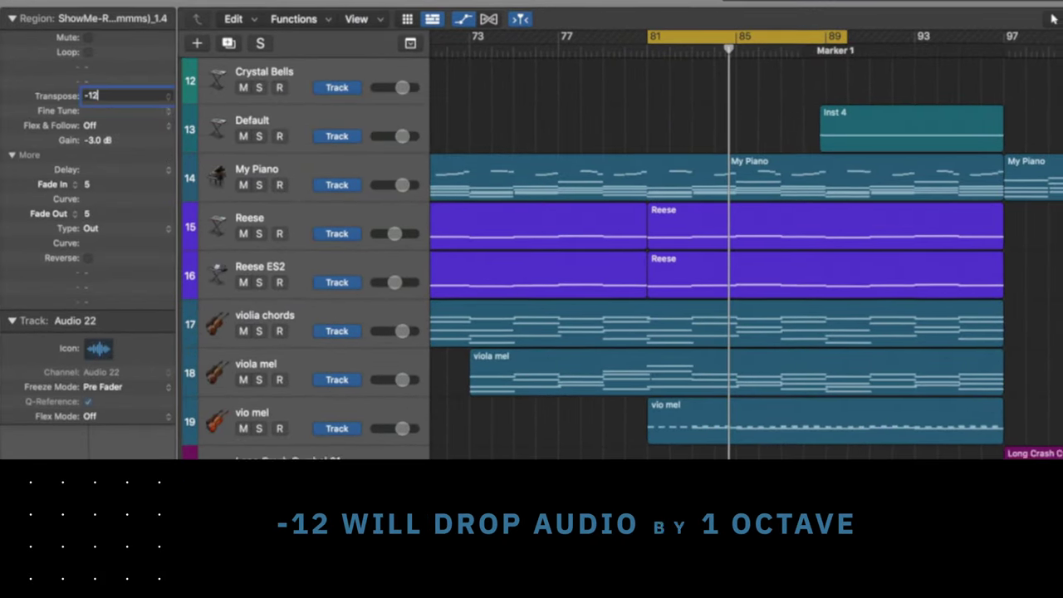
pyautogui.press('Return')
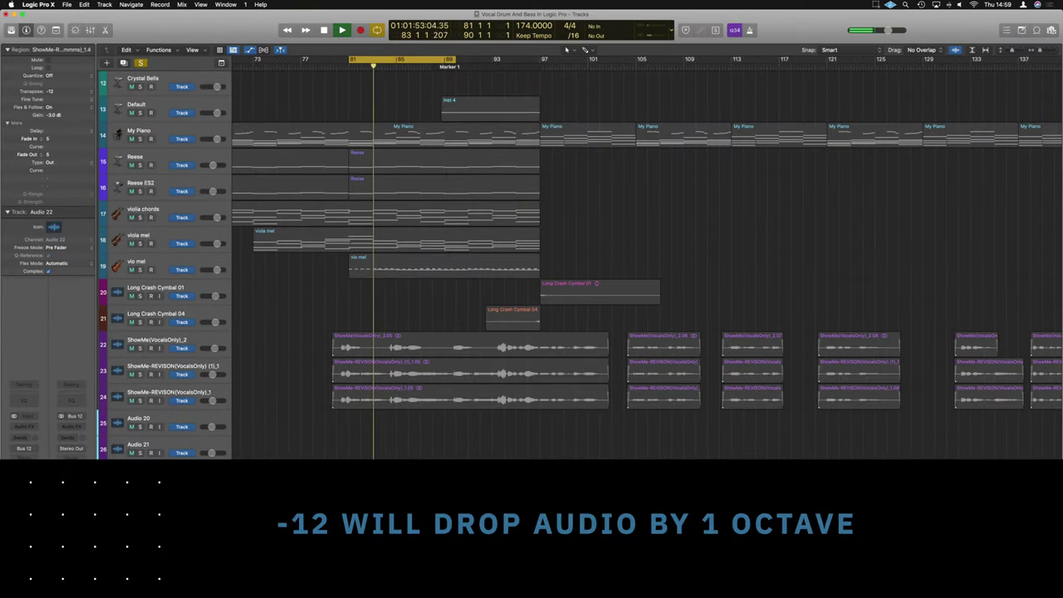
pyautogui.press('space')
pyautogui.click(142, 531)
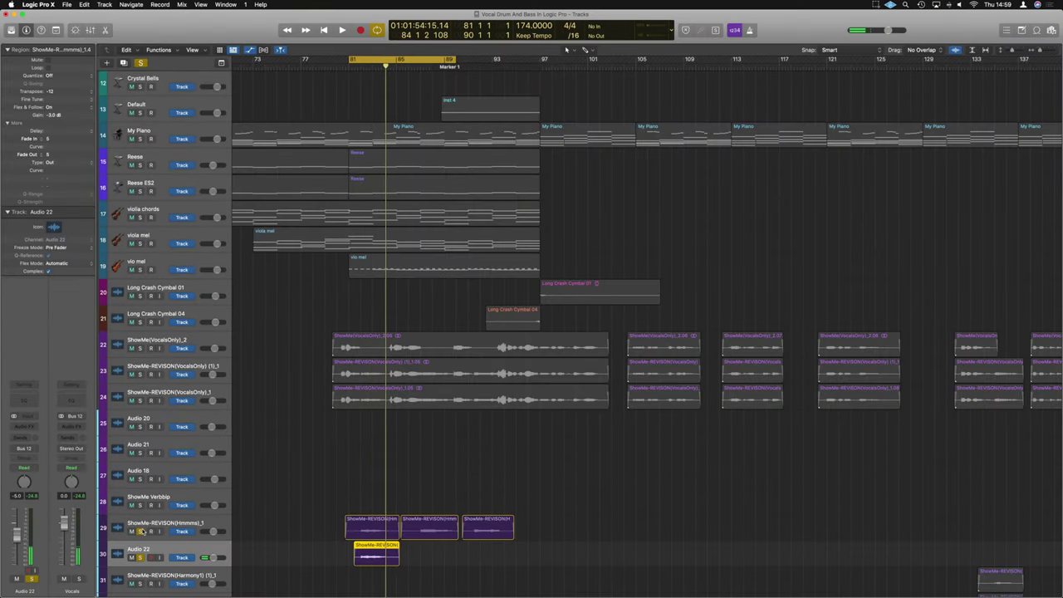
pyautogui.press('space')
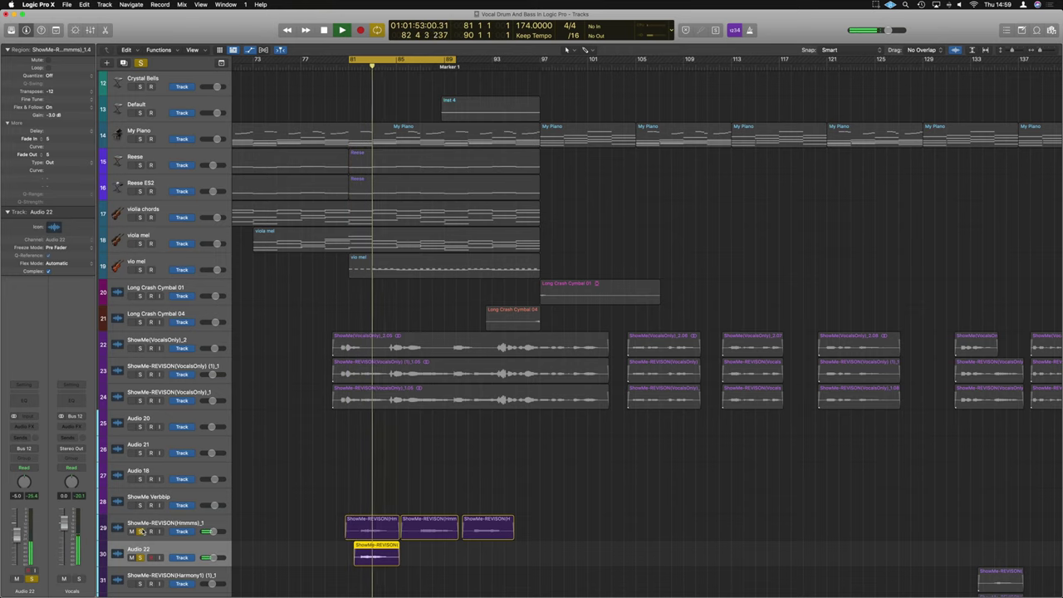
pyautogui.press('space')
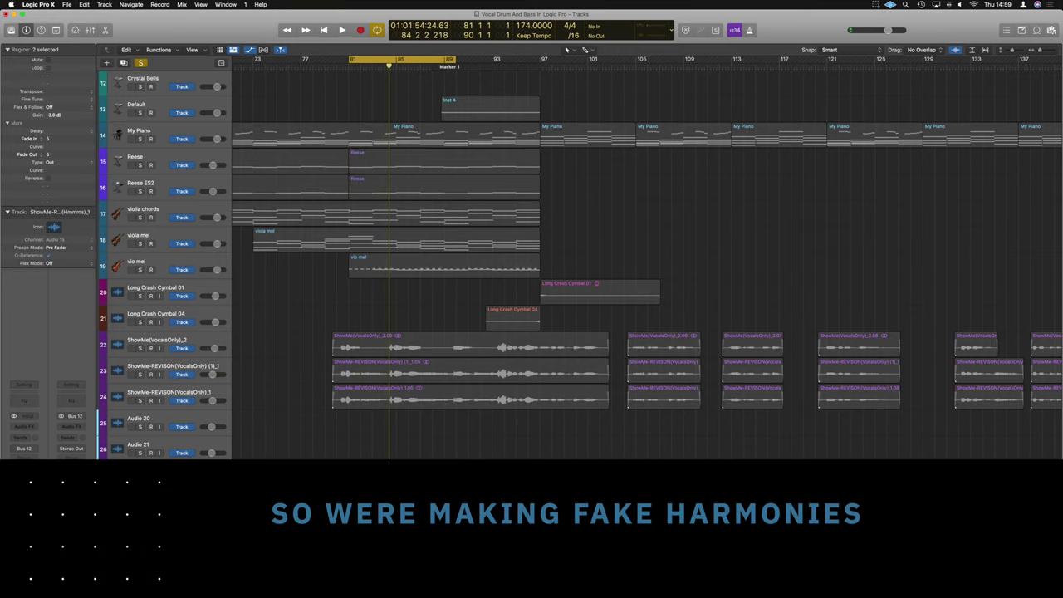
# Step: Copy the first hmm phrase to another new audio track, transpose it by +12, and play all three octaves in the mix
pyautogui.press('alt+super+a')
pyautogui.click(376, 552)
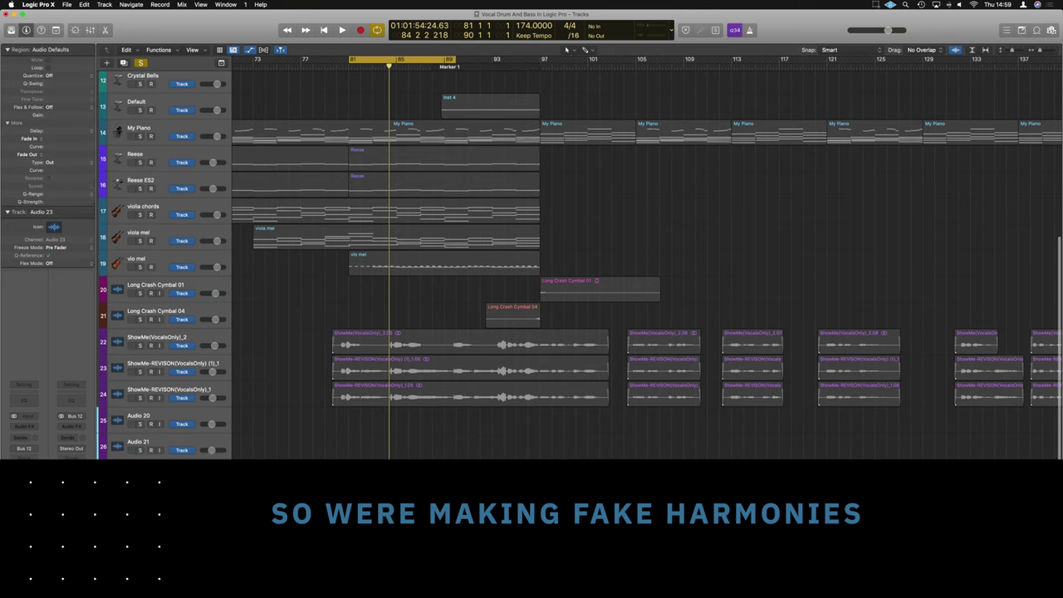
pyautogui.doubleClick(51, 90)
pyautogui.write('-12')
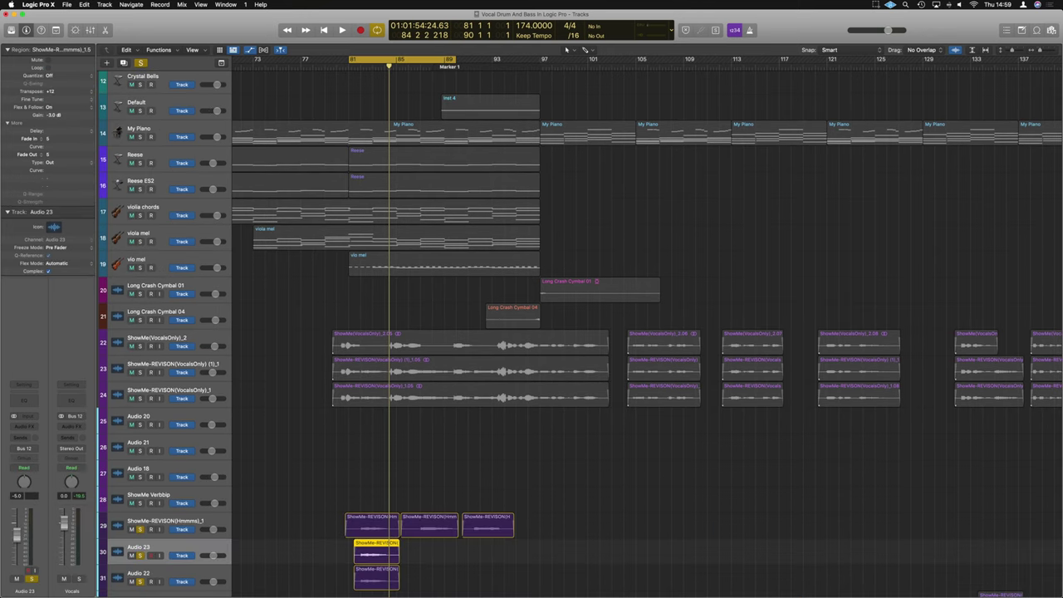
pyautogui.hotkey('shift', 'space')
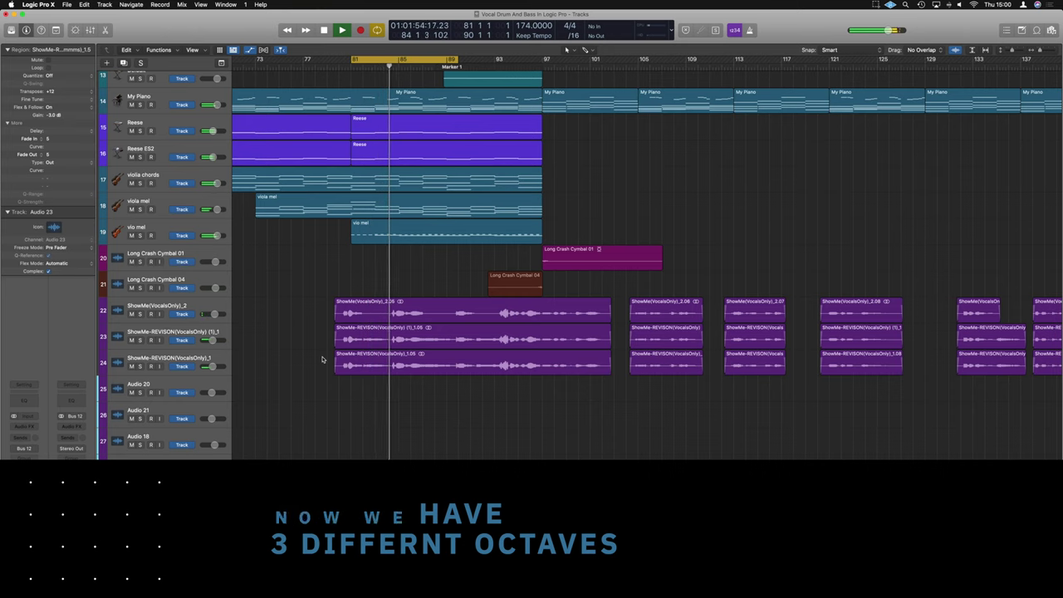
pyautogui.press('space')
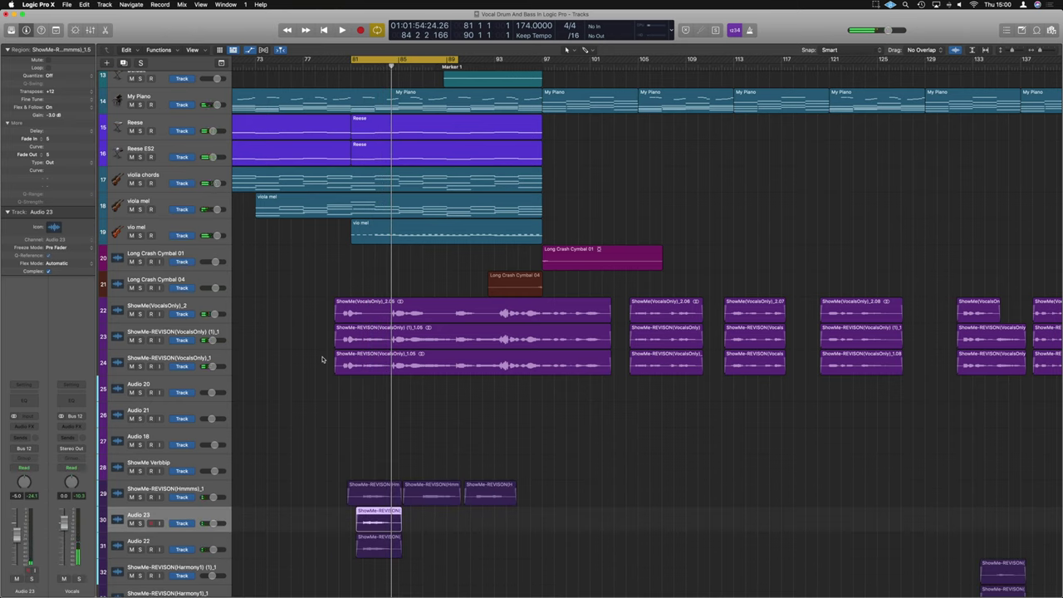
# Step: Add the second and third hmm phrases to Audio 23 at +12 and Audio 22 at -12, and cycle bars 81 to 97 for playback
pyautogui.moveTo(523, 490); pyautogui.dragTo(415, 550)
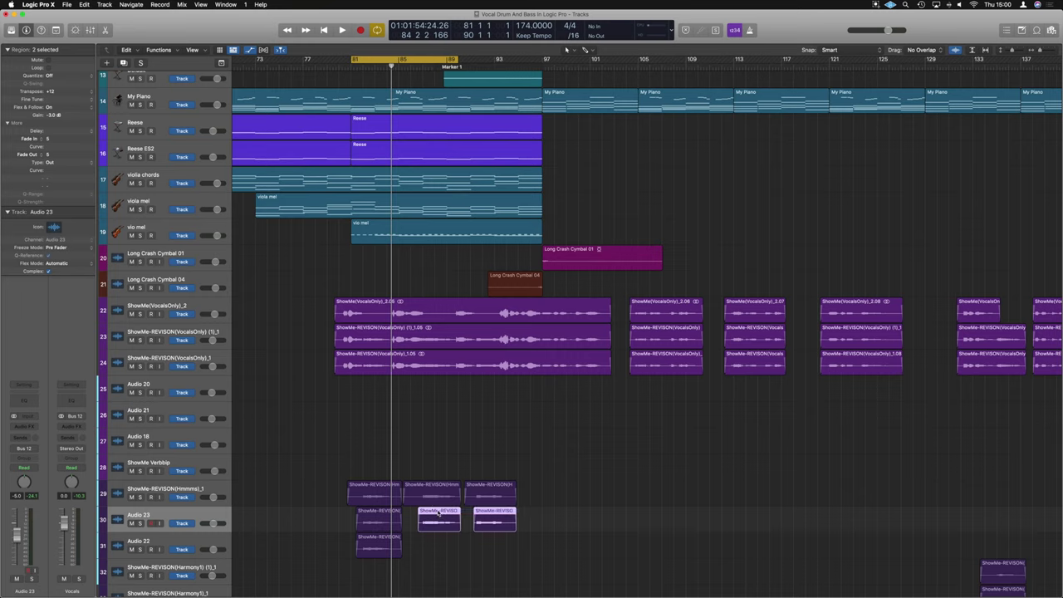
pyautogui.moveTo(439, 513); pyautogui.dragTo(439, 542)
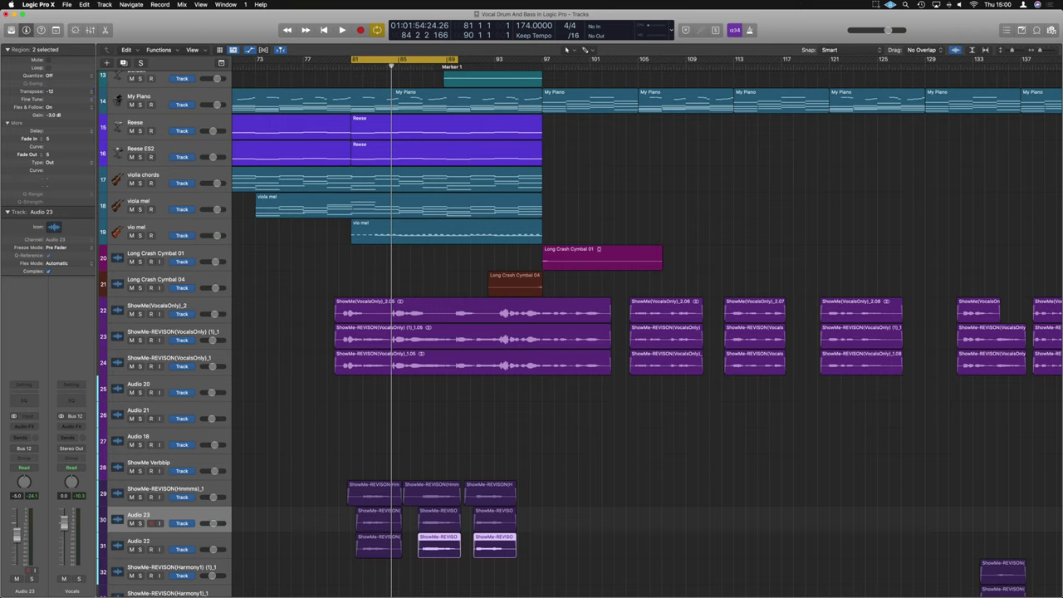
pyautogui.moveTo(456, 59); pyautogui.dragTo(543, 60)
pyautogui.click(527, 487)
pyautogui.press('space')
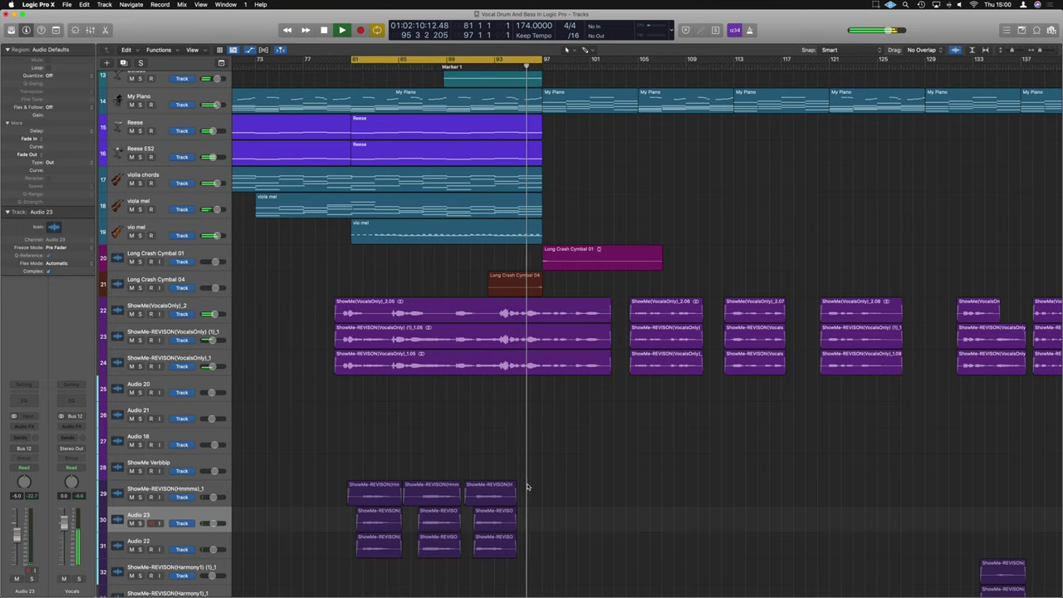
pyautogui.press('space')
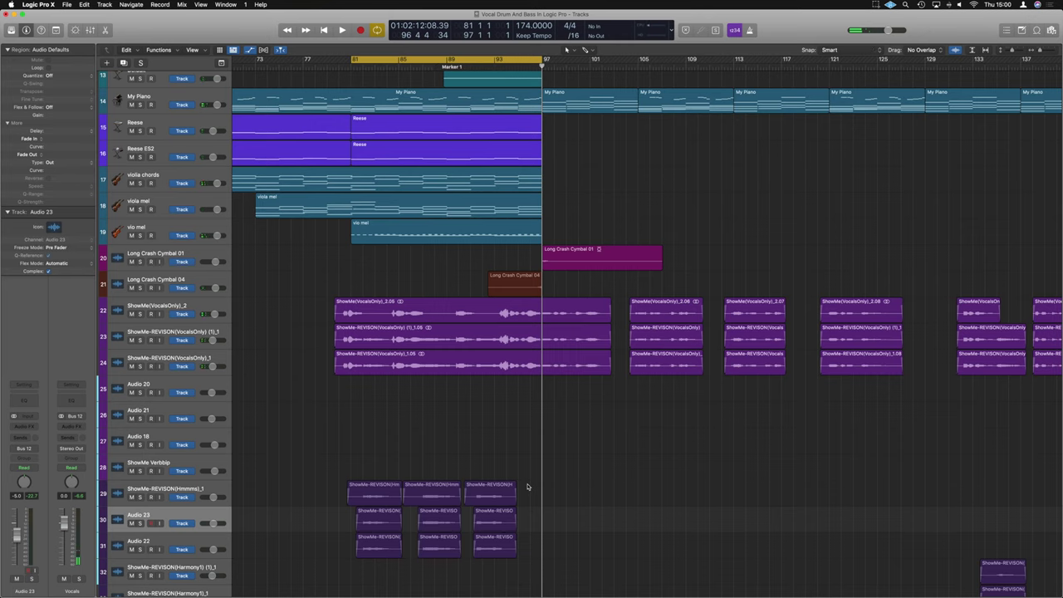
# Step: Add a send to Bus 2 (Large Room) on the ShowMe-REVISON(Hmmms)_1, Audio 23 and Audio 22 channels in the mixer
pyautogui.press('x')
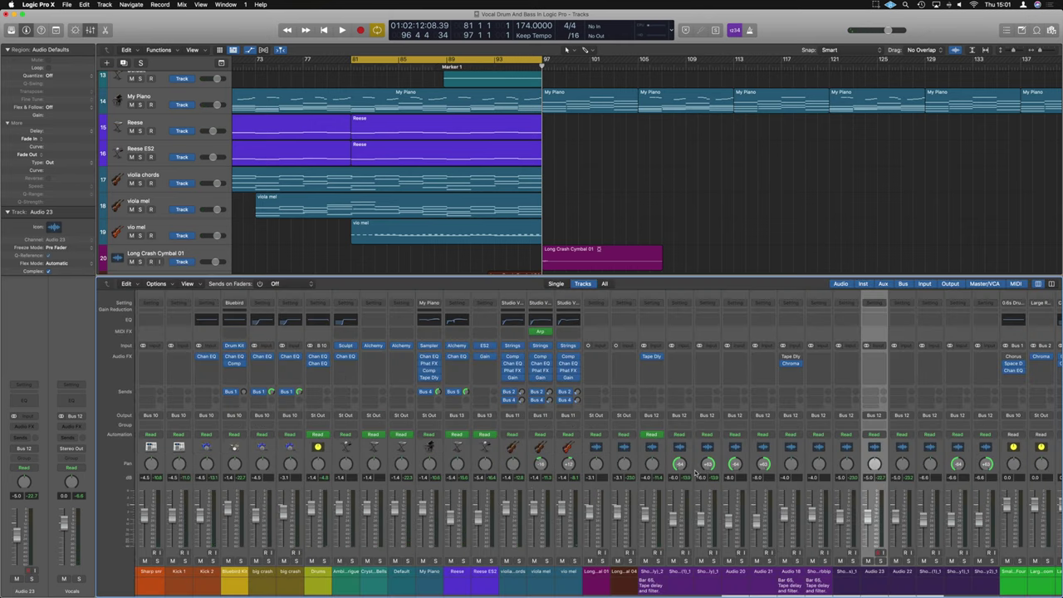
pyautogui.hscroll(3, 696, 471)
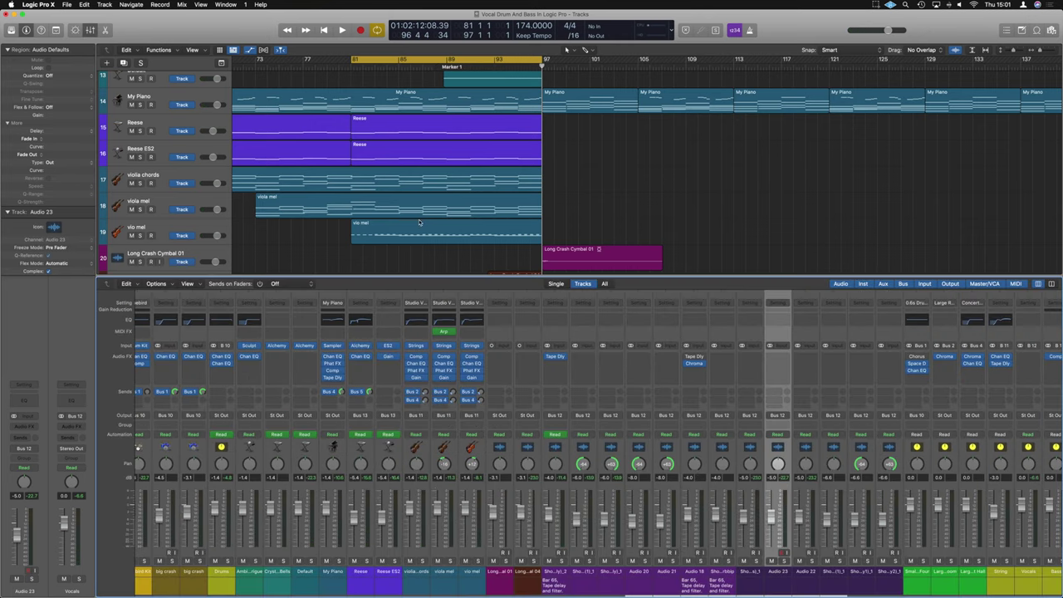
pyautogui.scroll(-5, 392, 222)
pyautogui.scroll(-8, 392, 223)
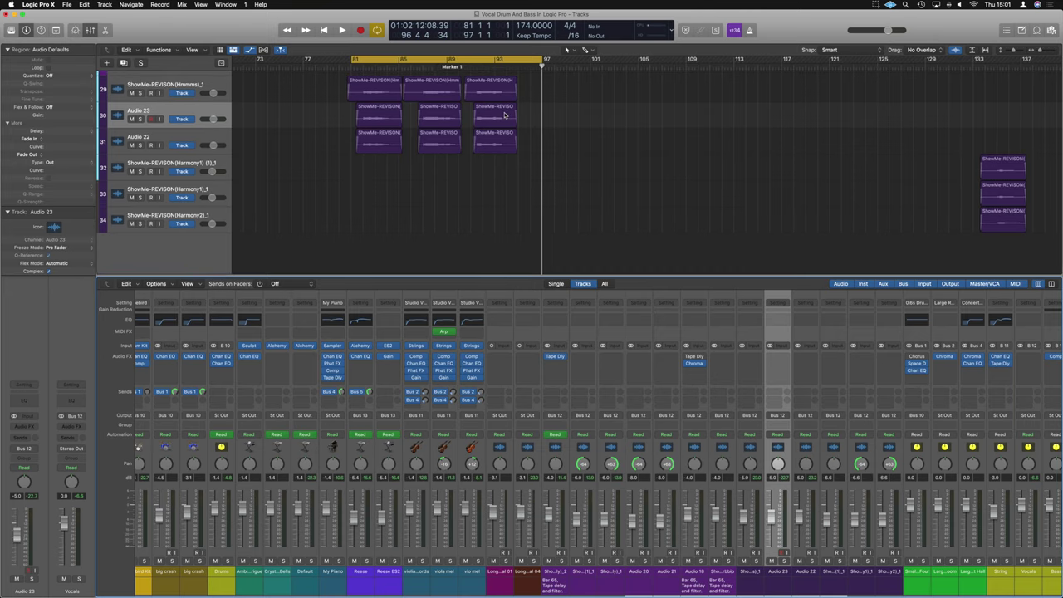
pyautogui.scroll(1, 490, 122)
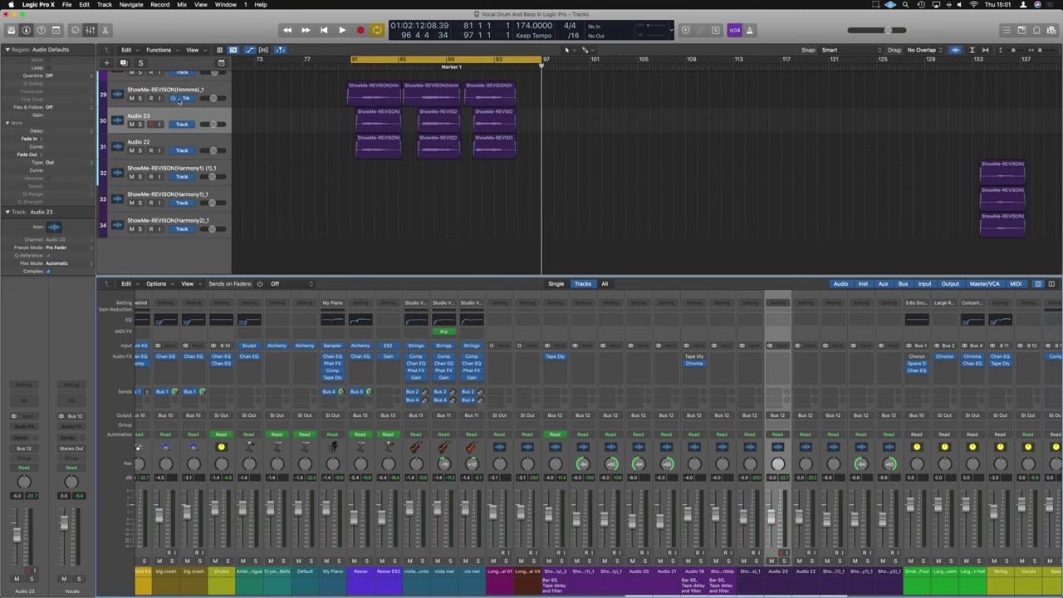
pyautogui.click(218, 92)
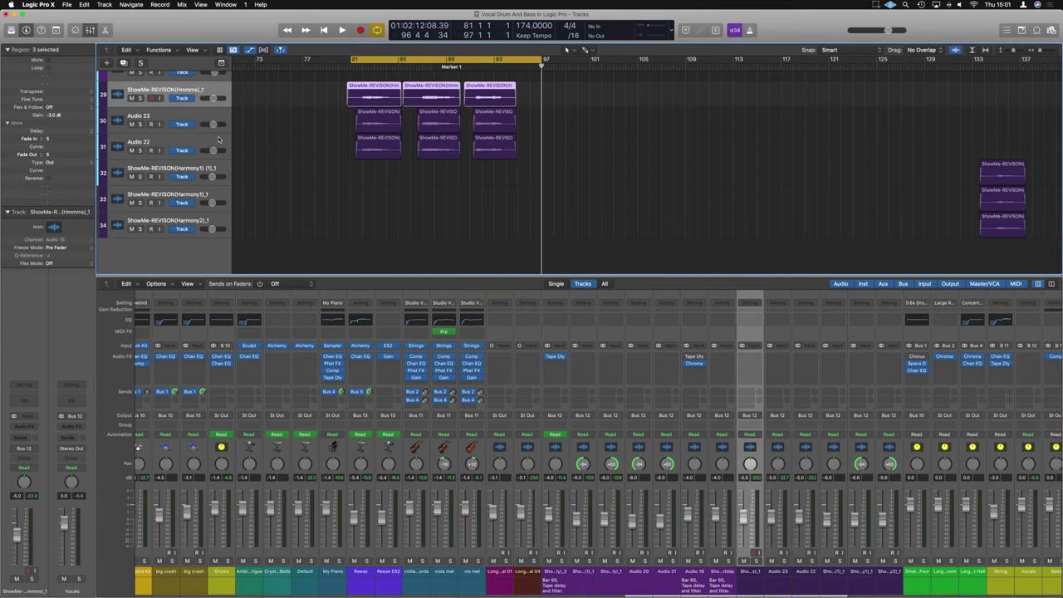
pyautogui.keyDown('shift'); pyautogui.click(218, 139); pyautogui.keyUp('shift')
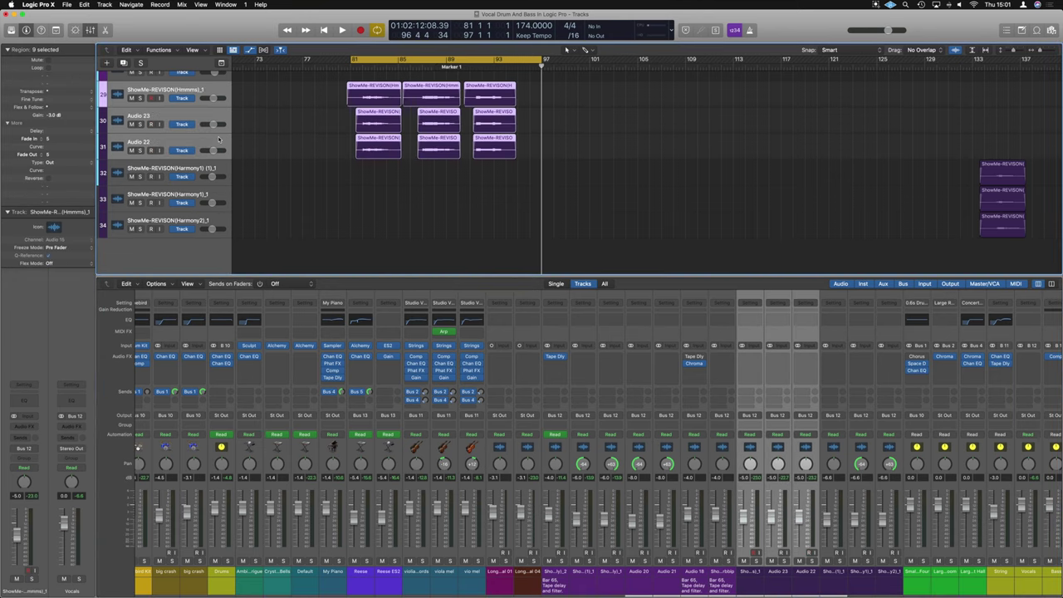
pyautogui.click(752, 393)
pyautogui.moveTo(761, 404)
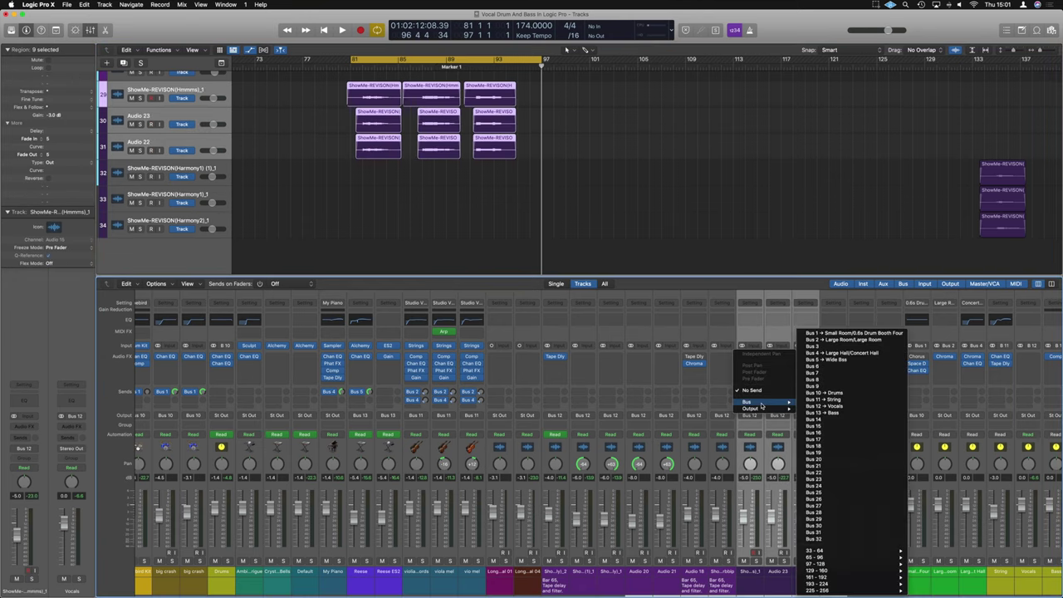
pyautogui.click(862, 345)
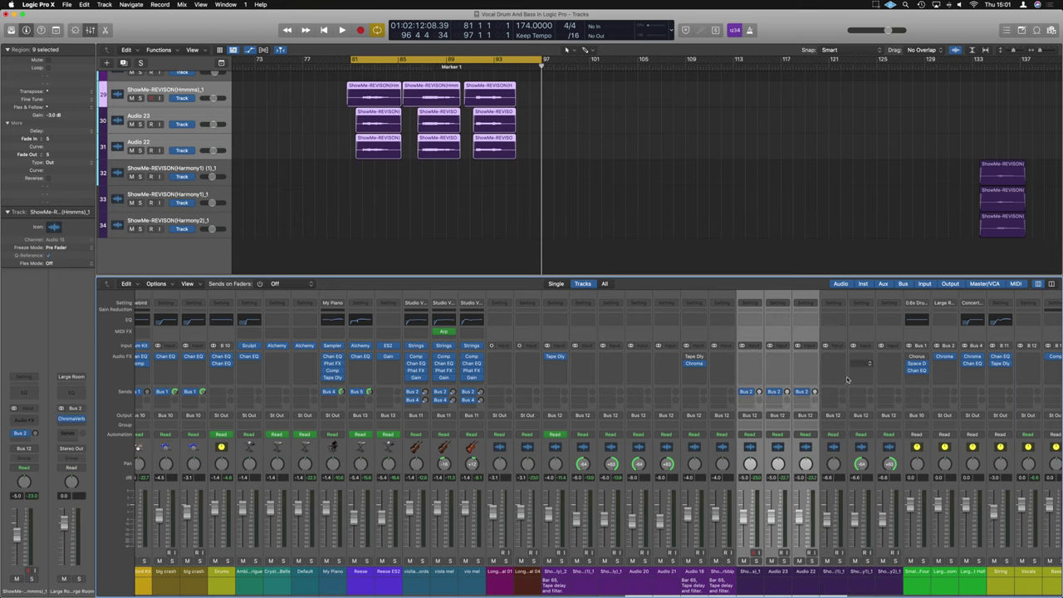
# Step: Set the Bus 2 send level of the three hmm channels to +0.0, and play the reverberated harmonies in the mix from bar 81
pyautogui.hscroll(2, 818, 432)
pyautogui.moveTo(728, 395)
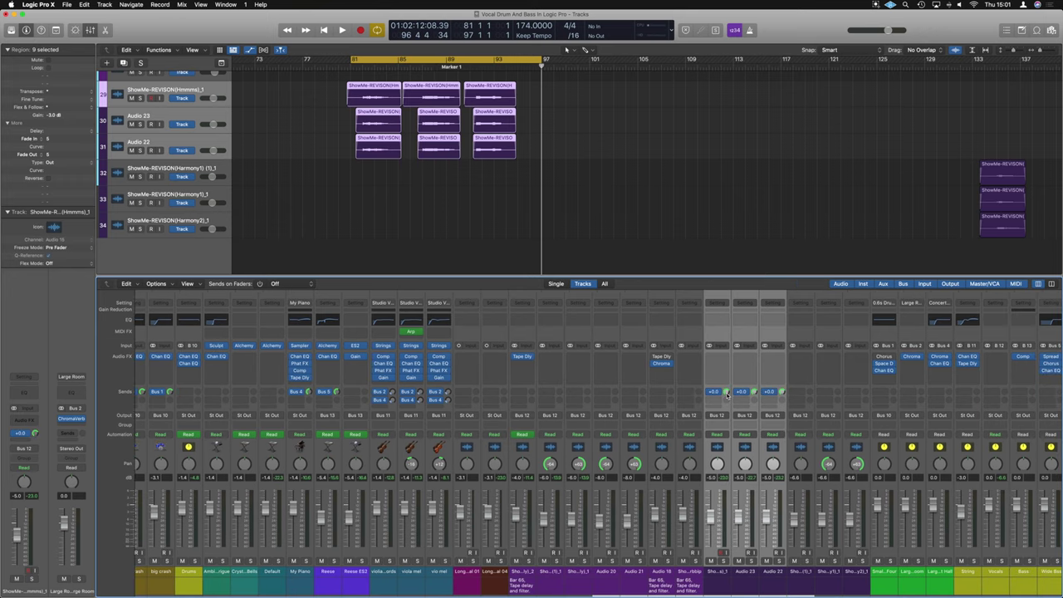
pyautogui.press('space')
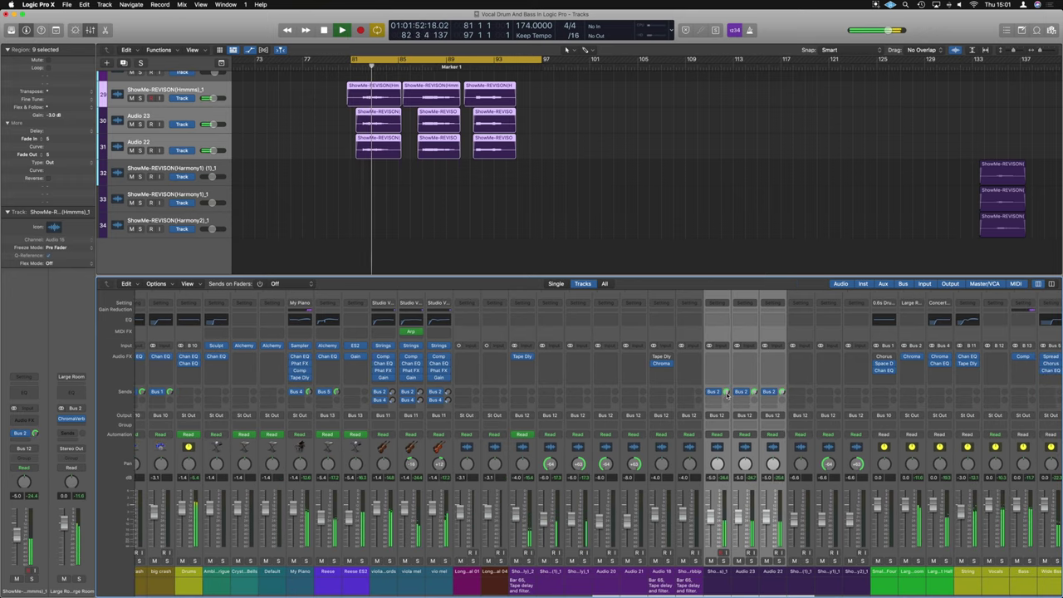
pyautogui.scroll(-3, 725, 391)
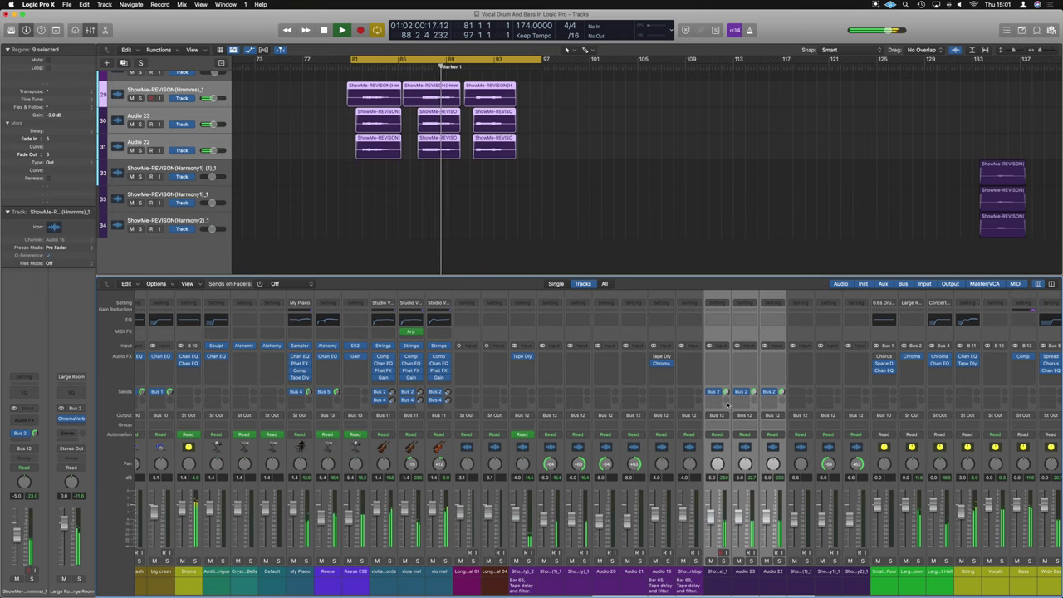
pyautogui.press('space')
pyautogui.click(664, 167)
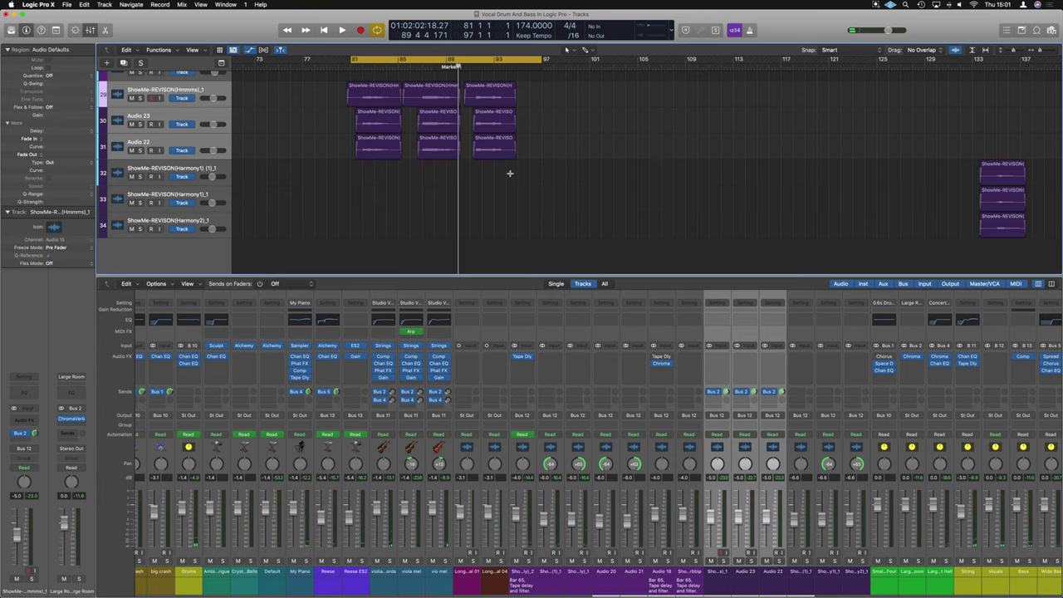
pyautogui.scroll(1, 510, 172)
pyautogui.hscroll(2, 510, 172)
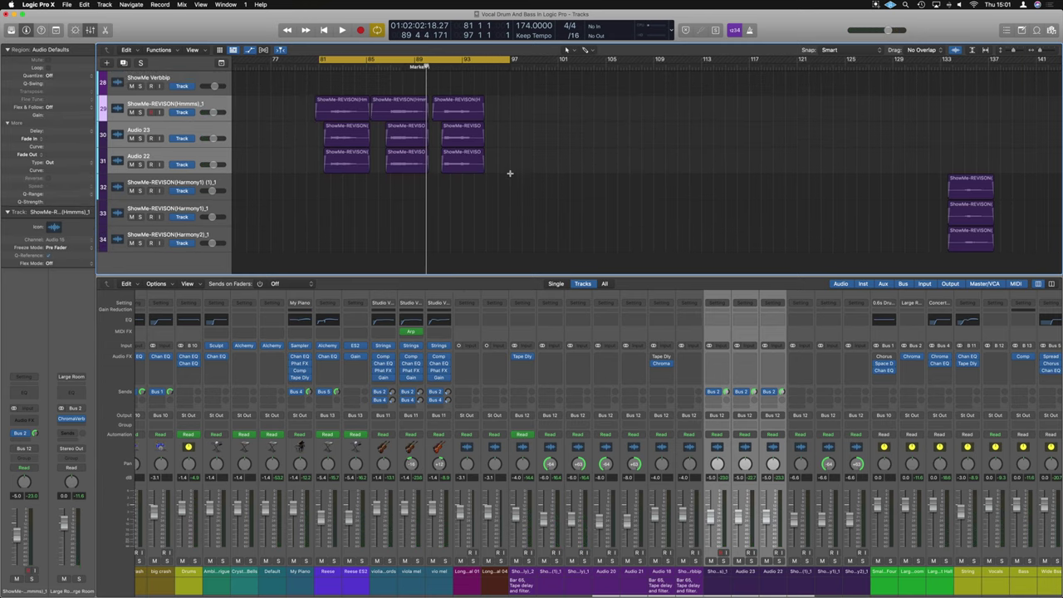
# Step: Solo the Audio 23 and Audio 22 hmm tracks and play them from bar 81
pyautogui.scroll(2, 510, 172)
pyautogui.scroll(3, 509, 173)
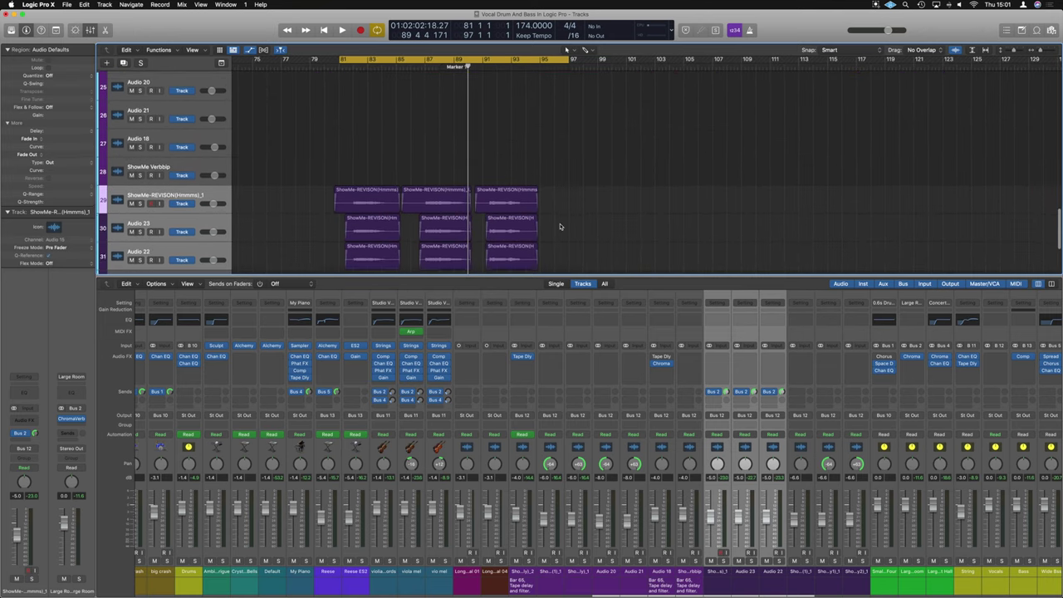
pyautogui.scroll(-1, 374, 212)
pyautogui.click(212, 196)
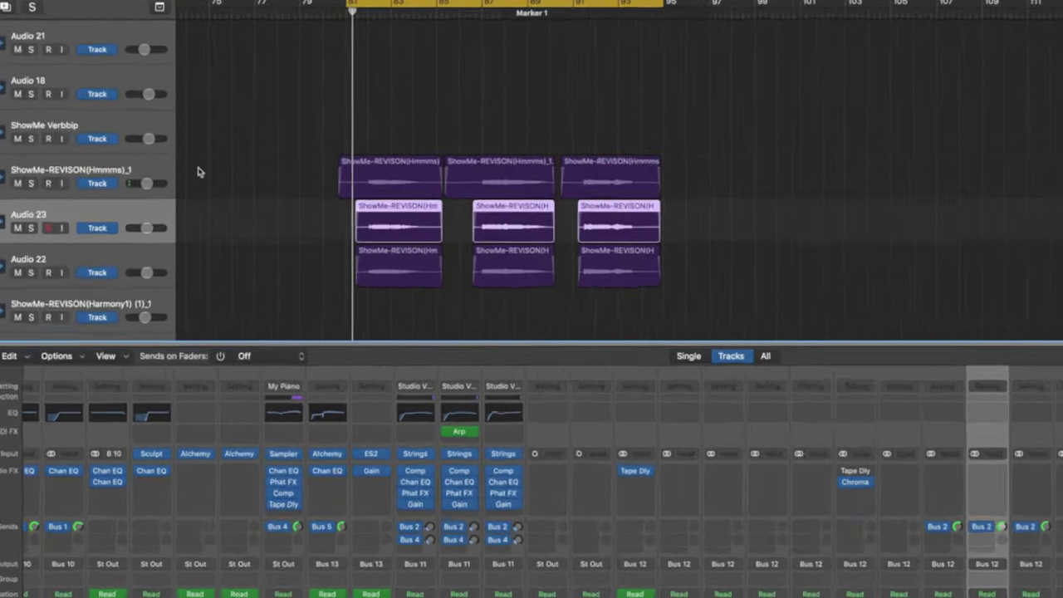
pyautogui.hotkey('ctrl', 's')
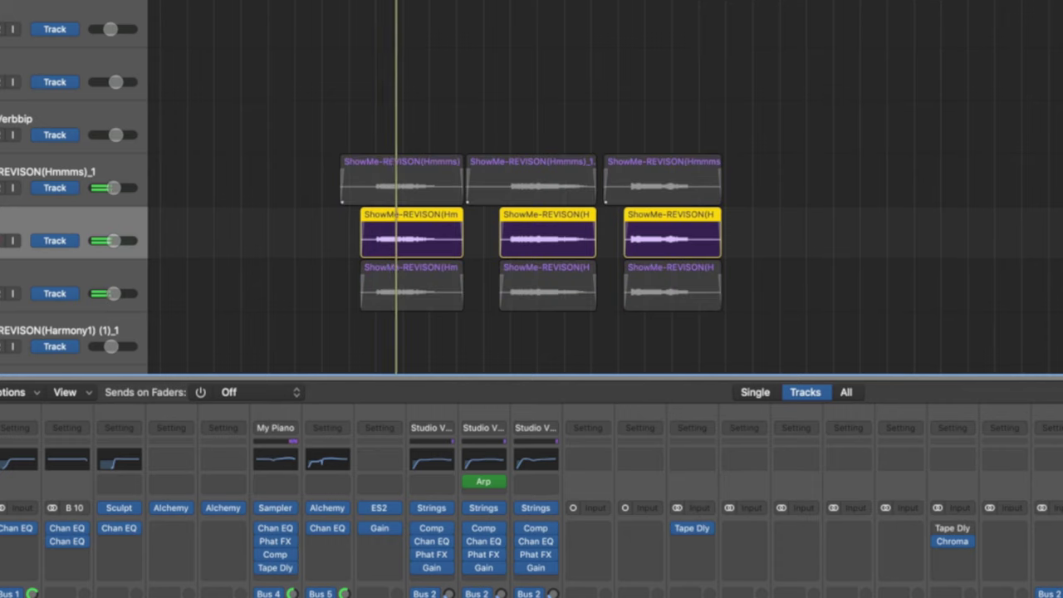
pyautogui.keyDown('shift'); pyautogui.click(657, 278); pyautogui.keyUp('shift')
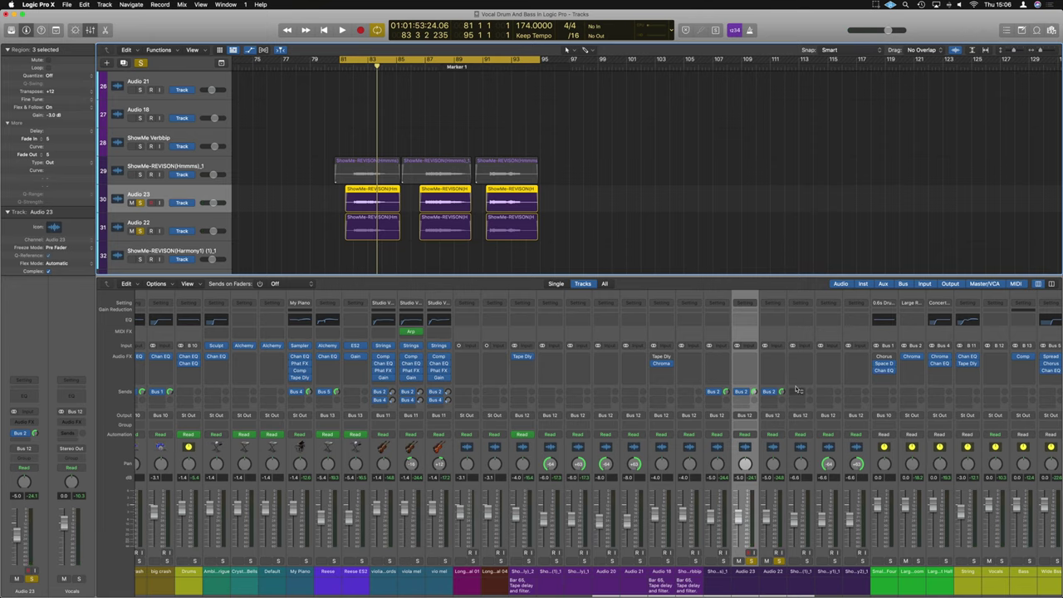
# Step: Insert Pitch Correction on the Audio 23 channel and set its scale to minor pentatonic with F# as the root
pyautogui.click(748, 357)
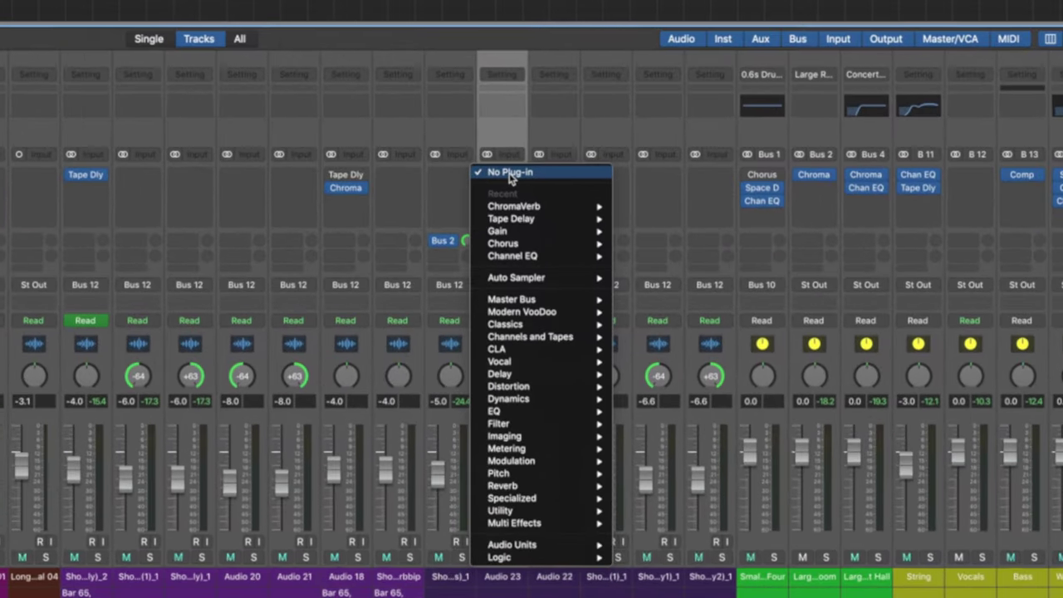
pyautogui.moveTo(509, 475)
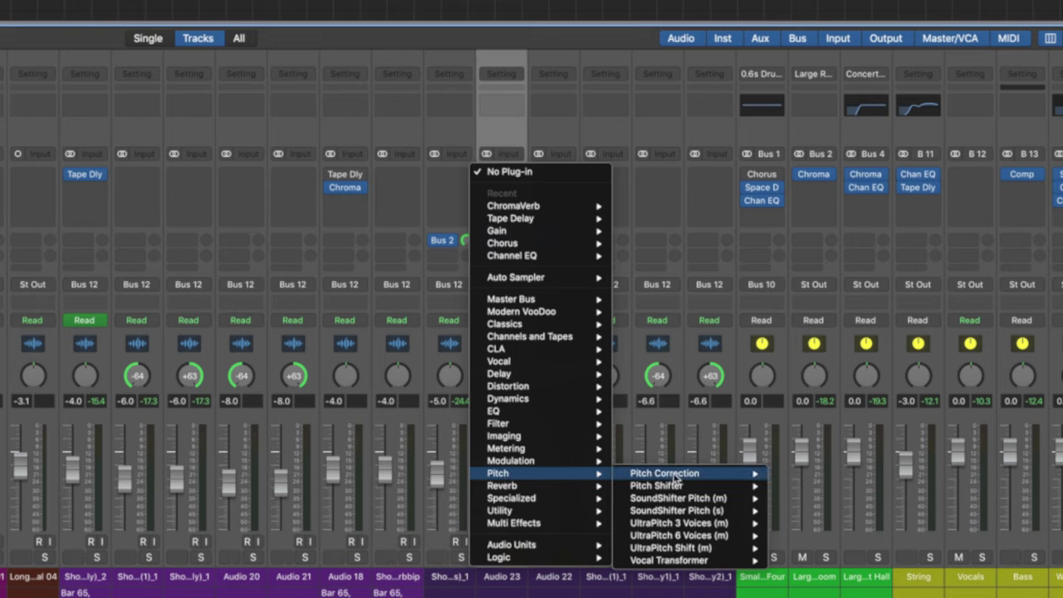
pyautogui.moveTo(705, 475)
pyautogui.click(800, 473)
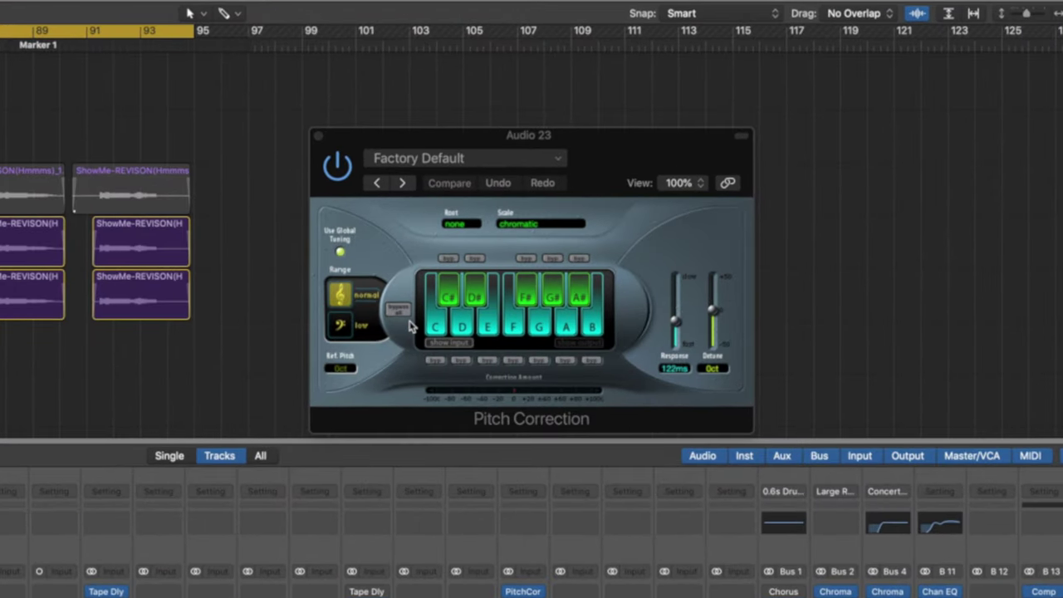
pyautogui.click(524, 230)
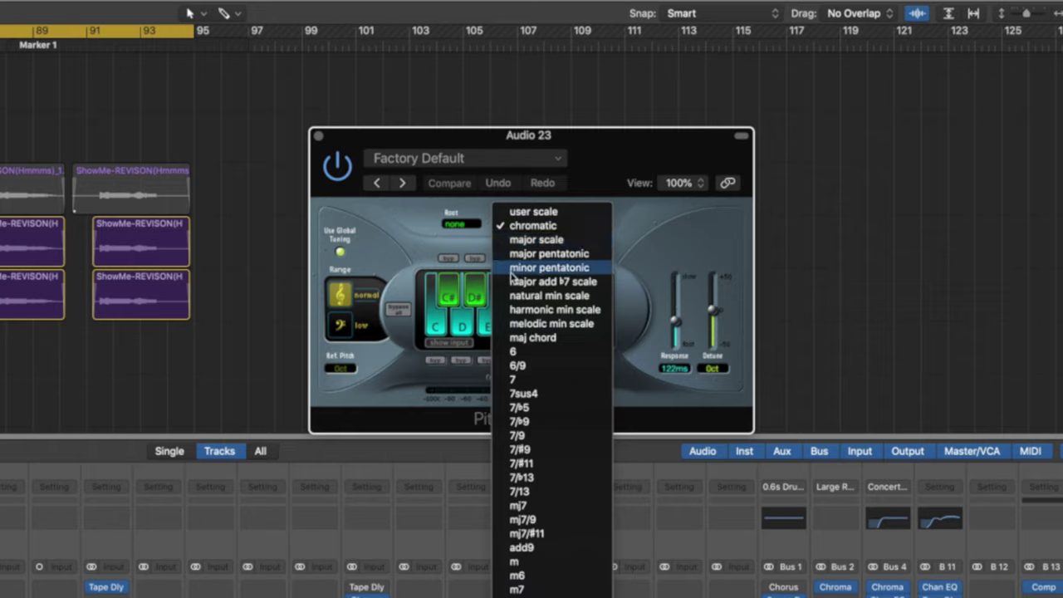
pyautogui.click(549, 267)
pyautogui.click(458, 226)
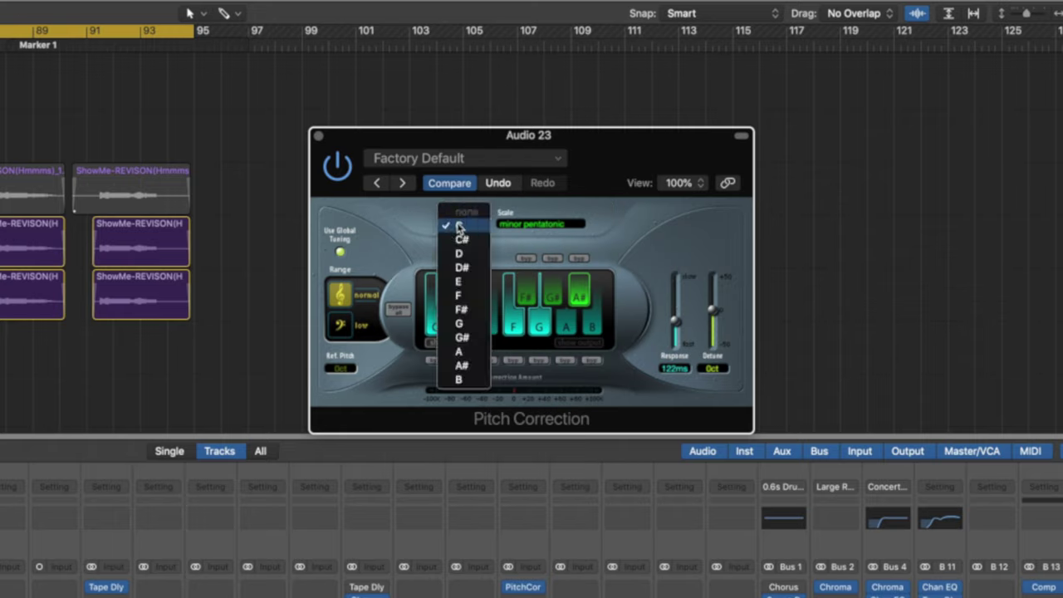
pyautogui.click(477, 314)
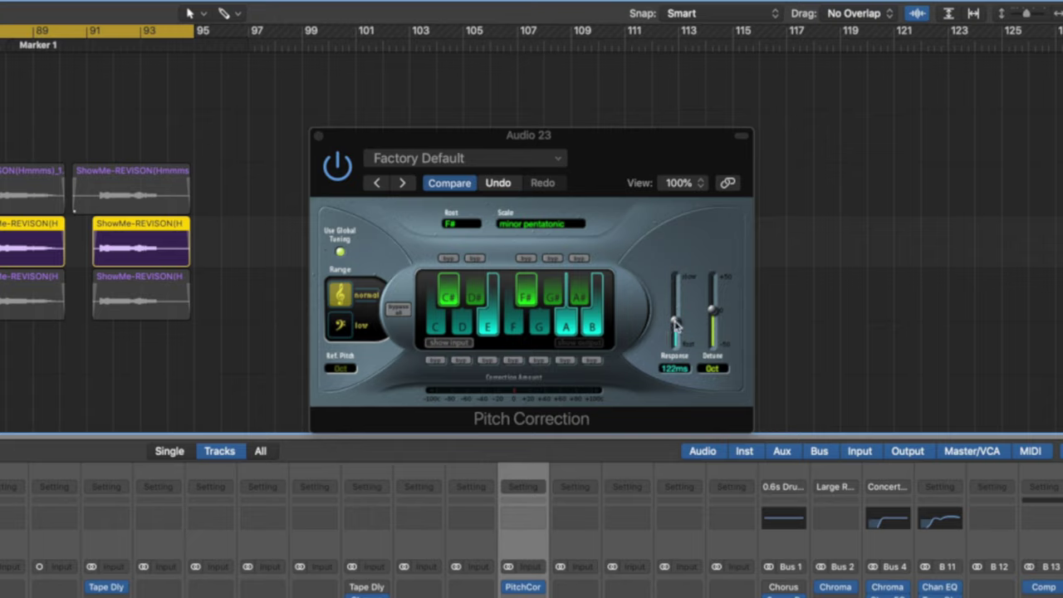
# Step: Set the Audio 23 Pitch Correction response to about 10.4 ms by comparing faster and slower settings
pyautogui.moveTo(675, 324); pyautogui.dragTo(677, 347)
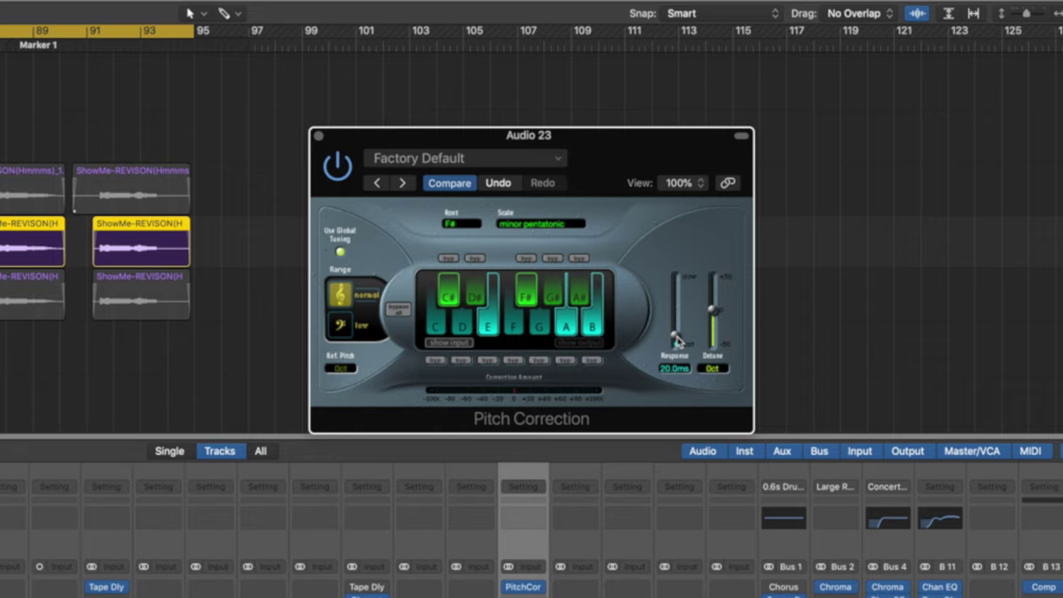
pyautogui.moveTo(677, 342); pyautogui.dragTo(679, 325)
pyautogui.moveTo(680, 327); pyautogui.dragTo(679, 342)
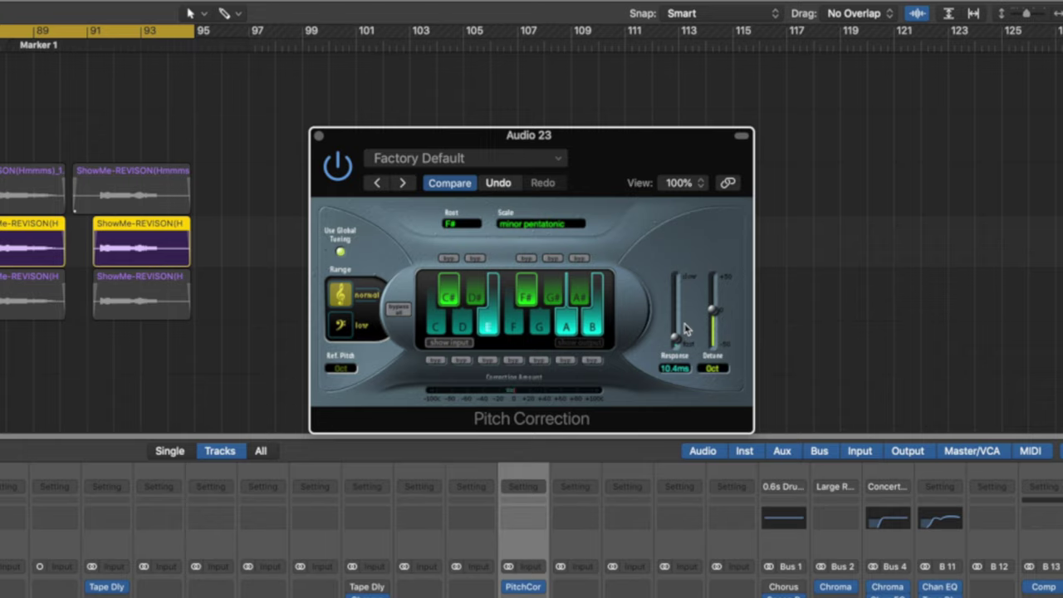
# Step: Play the pitch-corrected high hmms soloed together with the lead vocals and original hmms, and clear all solos
pyautogui.click(133, 189)
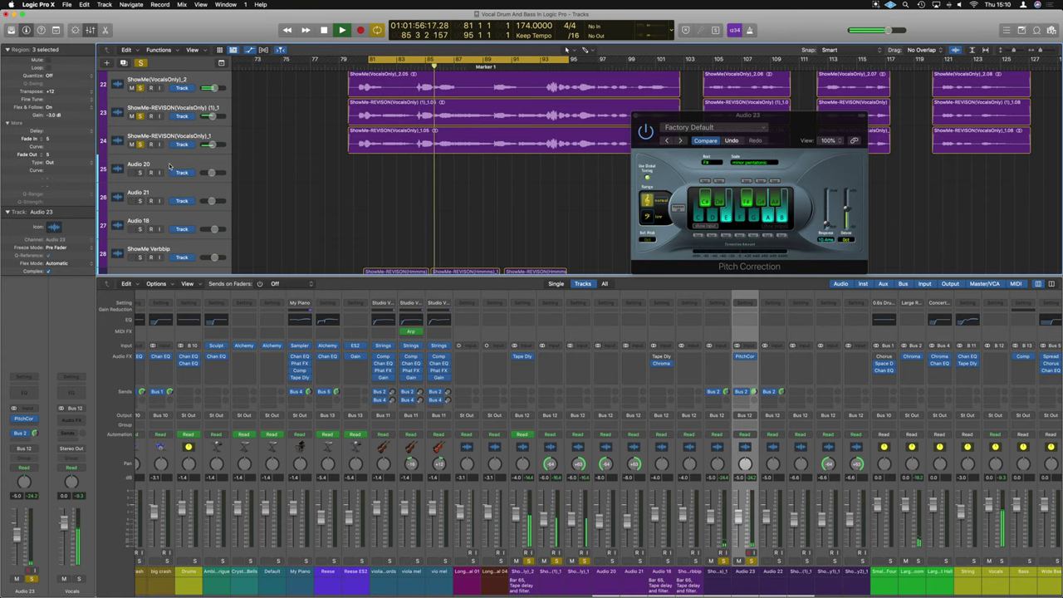
pyautogui.scroll(-5, 170, 166)
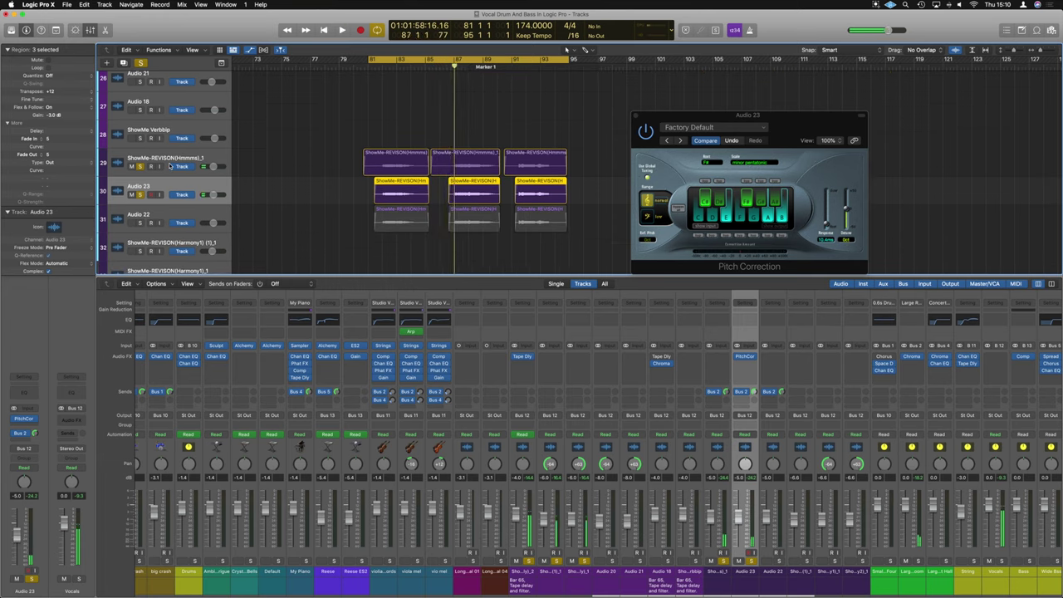
pyautogui.click(140, 194)
pyautogui.click(140, 166)
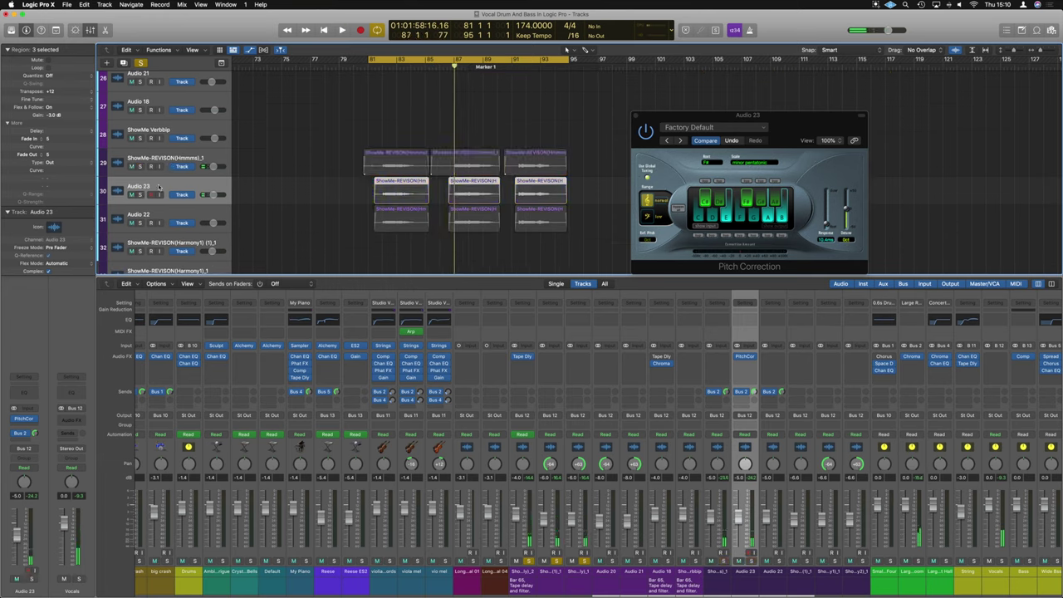
pyautogui.click(140, 194)
pyautogui.click(139, 194)
pyautogui.click(140, 63)
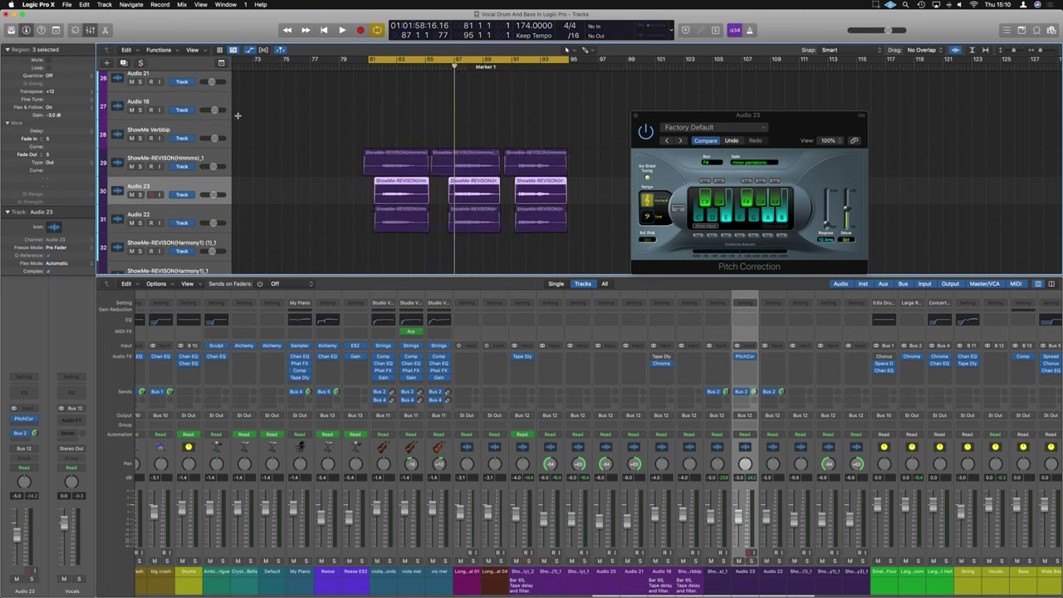
# Step: Solo Audio 22, copy the Pitch Correction plug-in from Audio 23 to it, and open the copy beside the hmm regions
pyautogui.click(213, 222)
pyautogui.press('s')
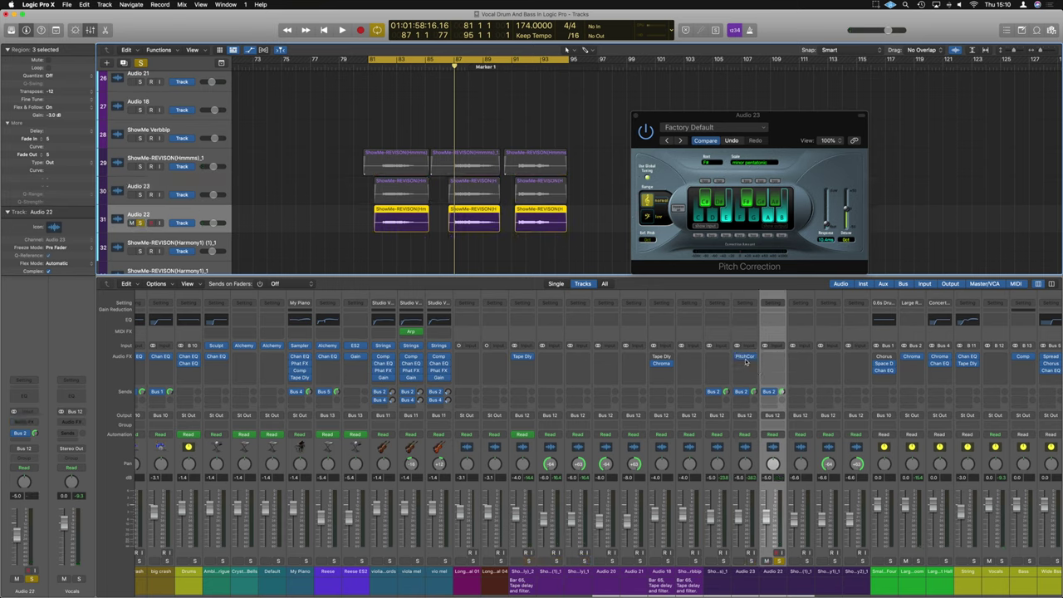
pyautogui.moveTo(745, 361); pyautogui.dragTo(772, 356)
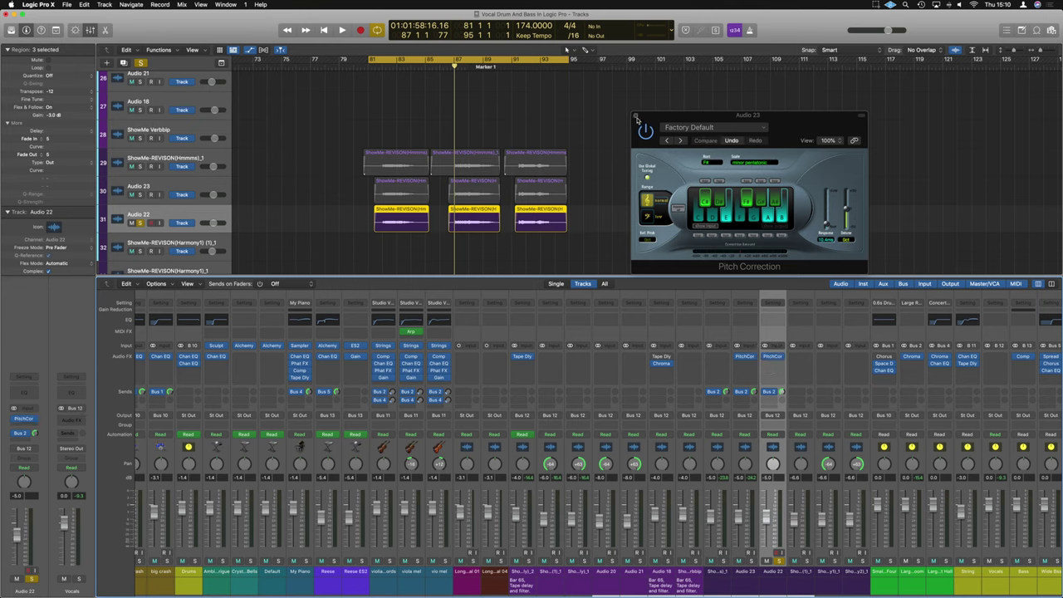
pyautogui.click(636, 117)
pyautogui.click(774, 357)
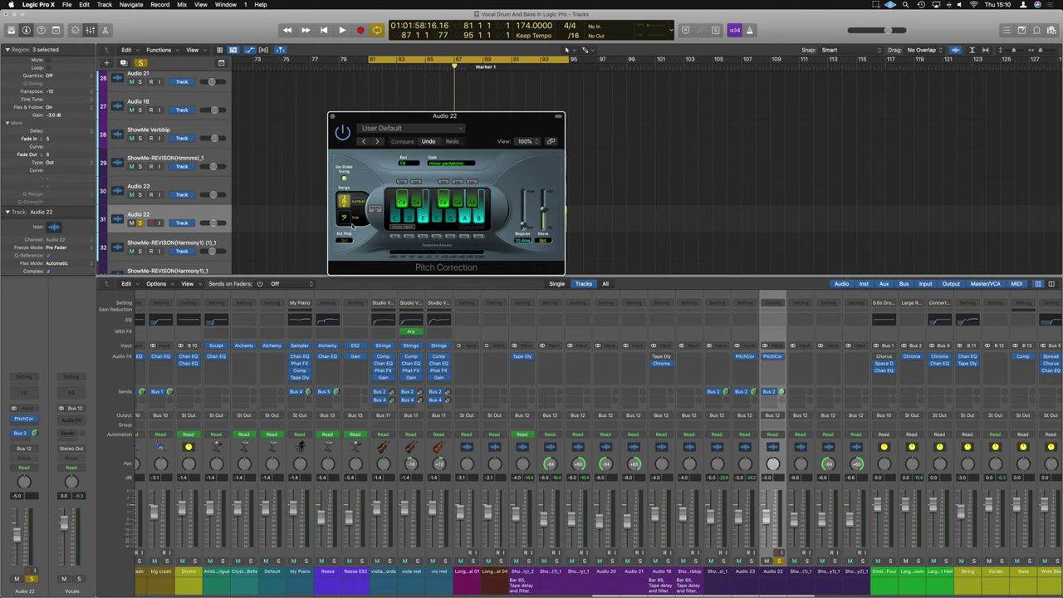
pyautogui.moveTo(365, 133); pyautogui.dragTo(686, 121)
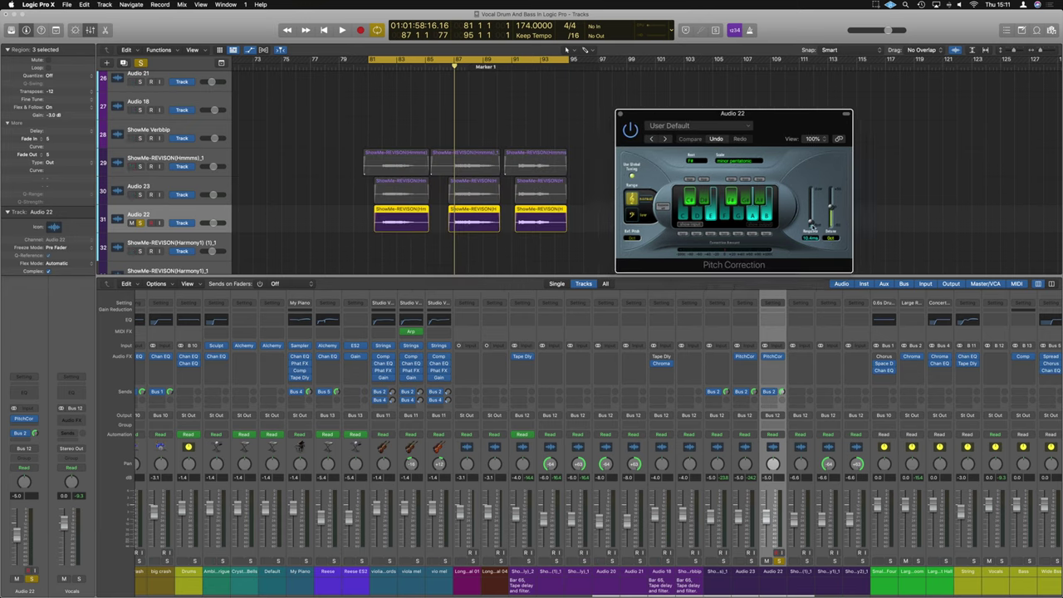
# Step: Slow the Audio 22 Pitch Correction response to about 48 ms while playing the soloed low octave
pyautogui.press('space')
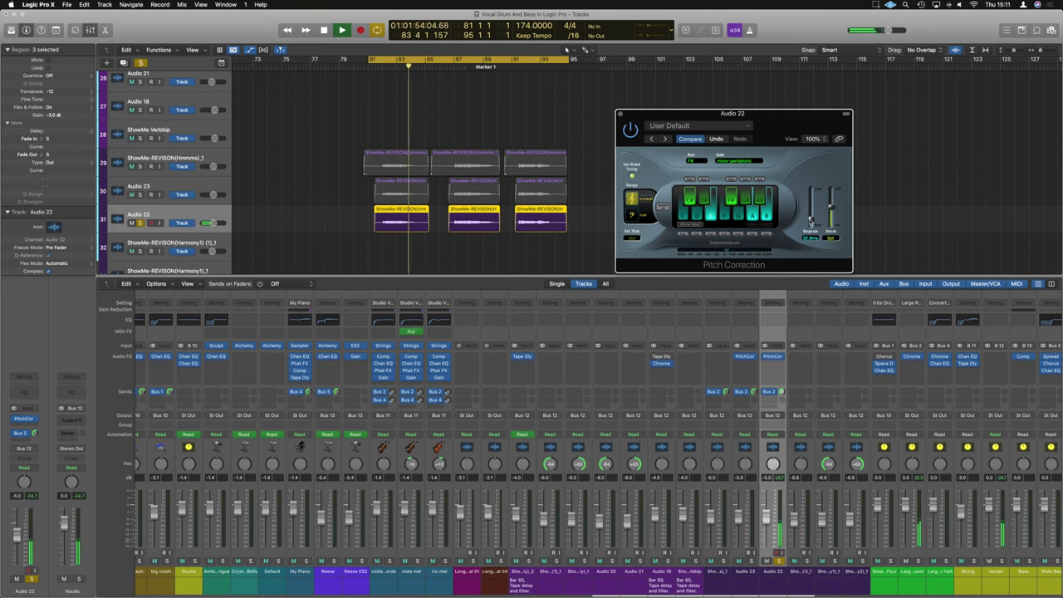
pyautogui.press('space')
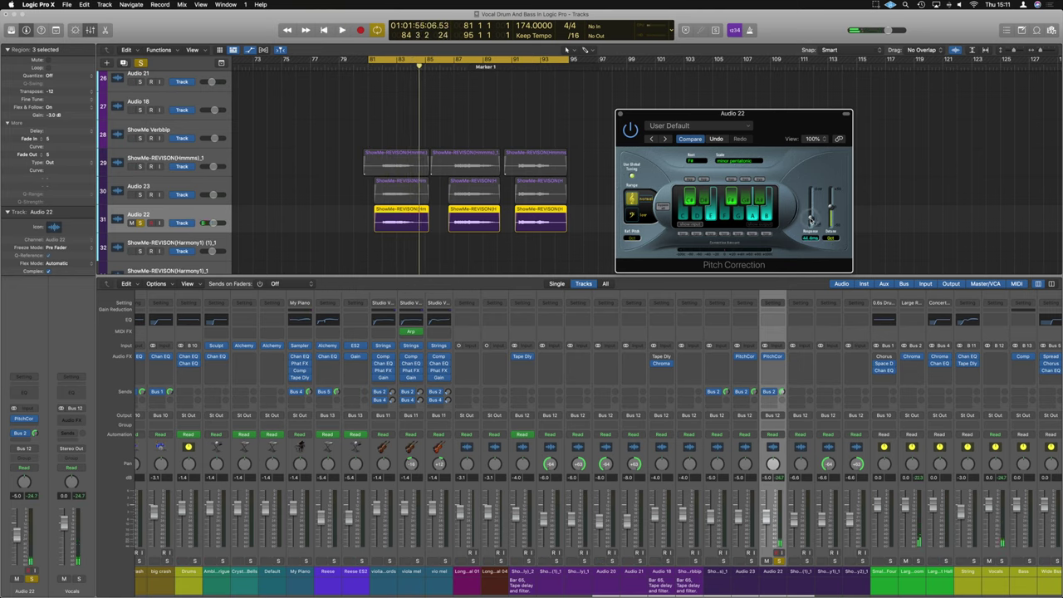
pyautogui.press('space')
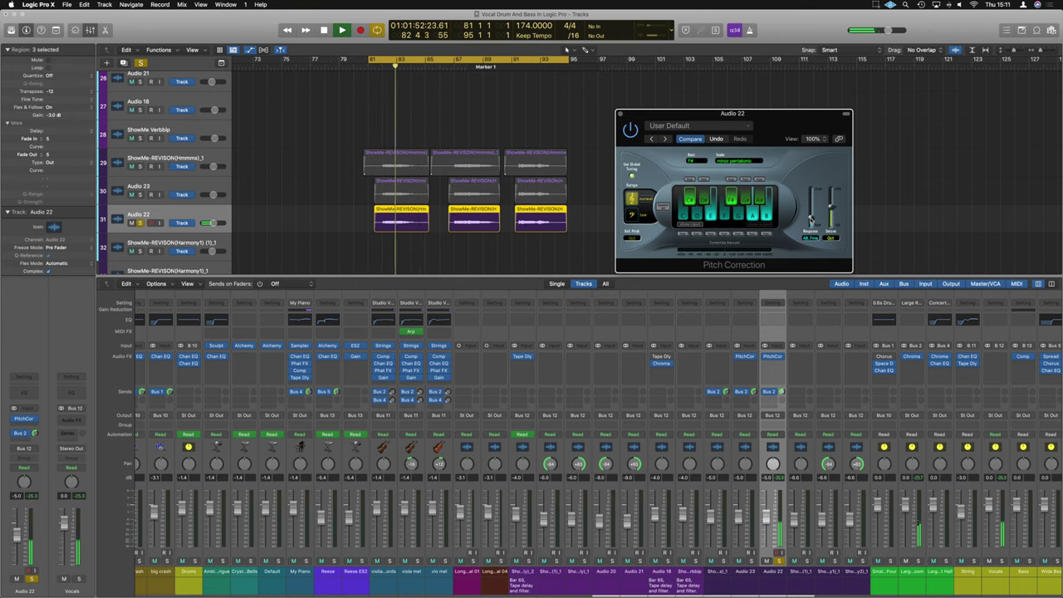
pyautogui.press('space')
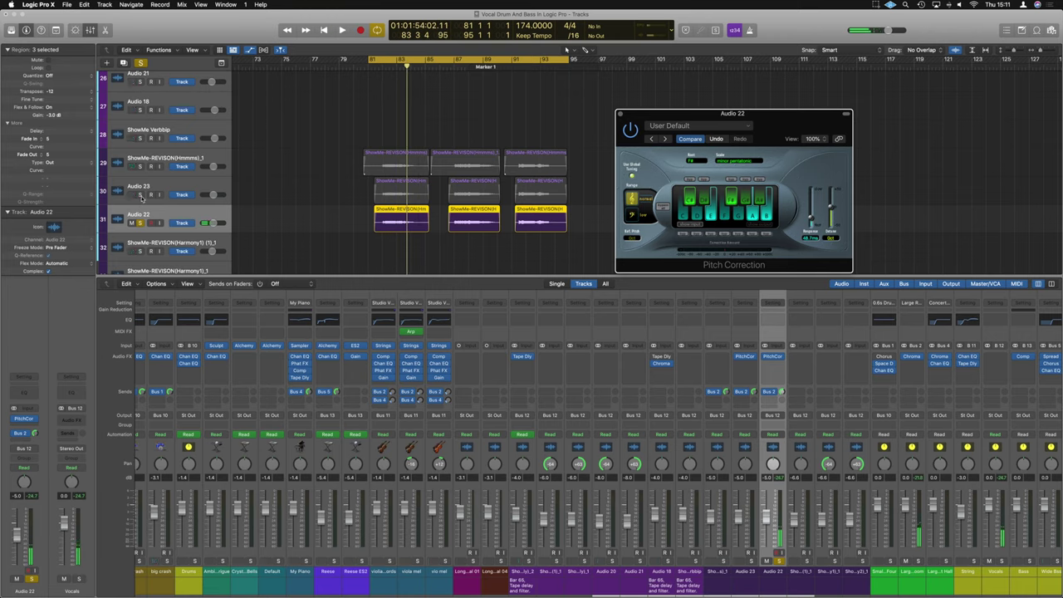
# Step: Solo the original hmm track and Audio 23 along with Audio 22, and play the three octaves together
pyautogui.click(139, 194)
pyautogui.click(139, 166)
pyautogui.press('space')
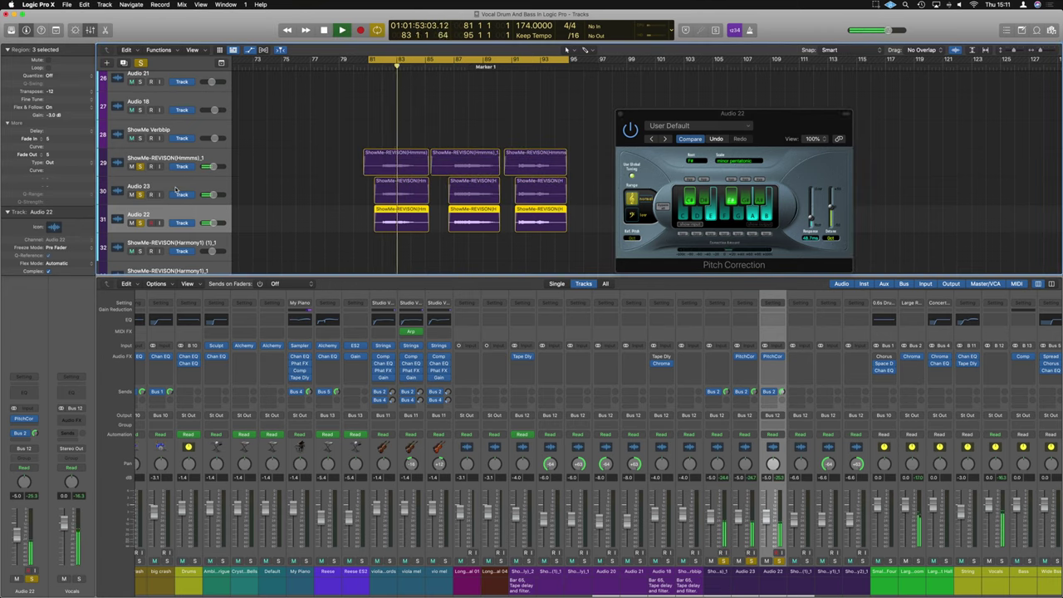
pyautogui.press('space')
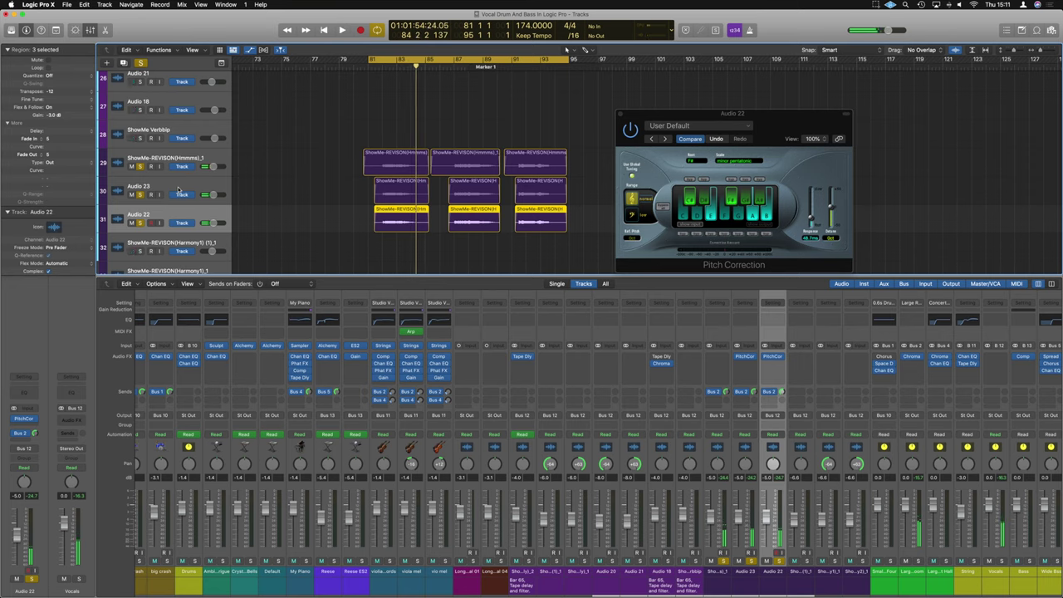
# Step: Add a Channel EQ to Audio 23 and raise its low cut to 200 Hz
pyautogui.click(177, 186)
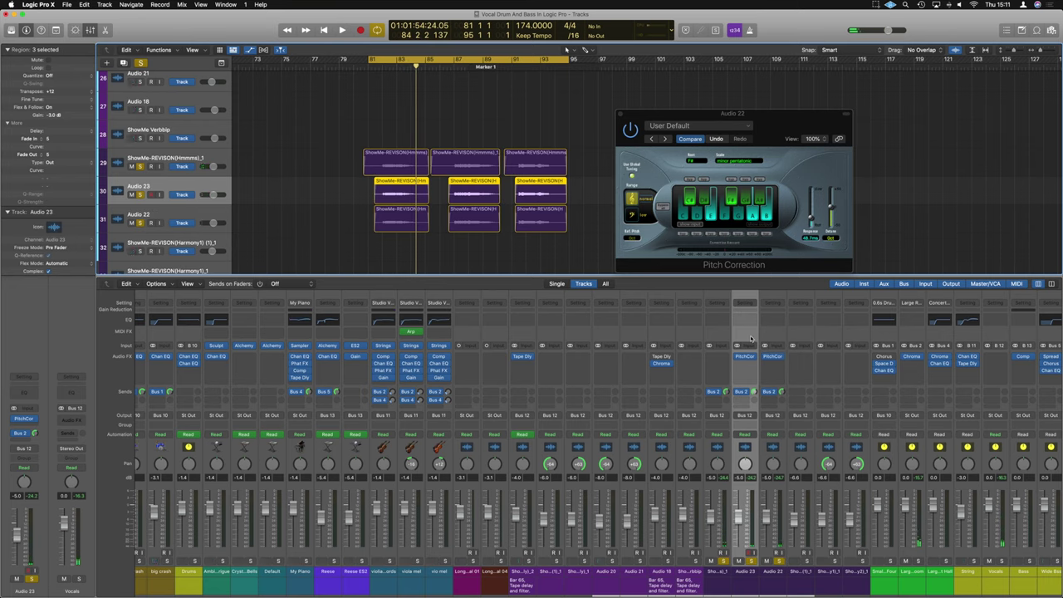
pyautogui.click(745, 322)
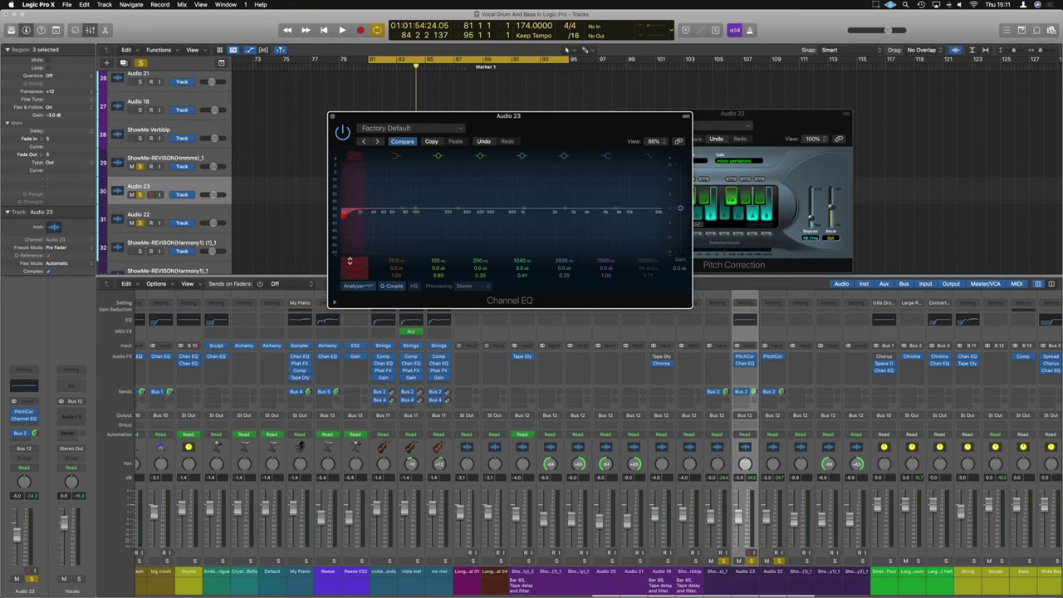
pyautogui.moveTo(344, 214); pyautogui.dragTo(455, 216)
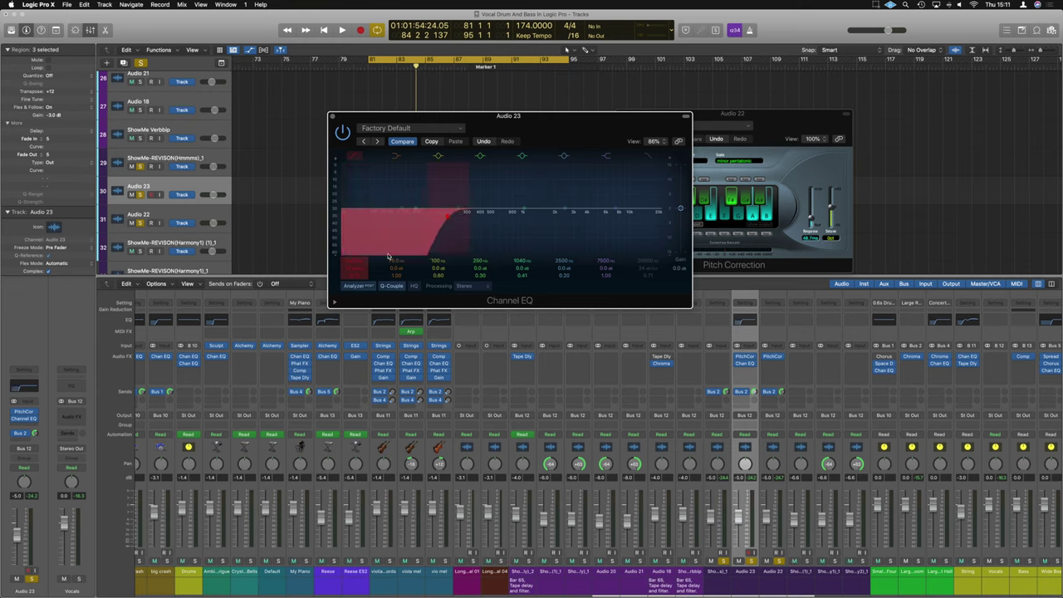
# Step: Sweep a narrow Channel EQ band with Q 22.0 to 875 Hz on Audio 23 during playback, and pull its gain down
pyautogui.press('space')
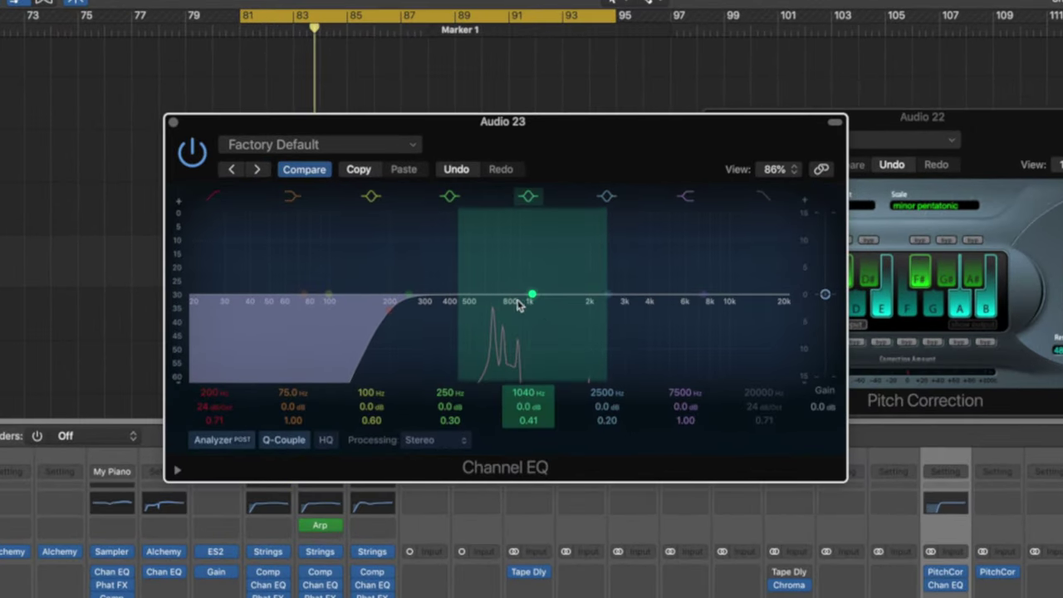
pyautogui.moveTo(534, 299); pyautogui.dragTo(523, 233)
pyautogui.scroll(10, 519, 286)
pyautogui.scroll(-5, 523, 241)
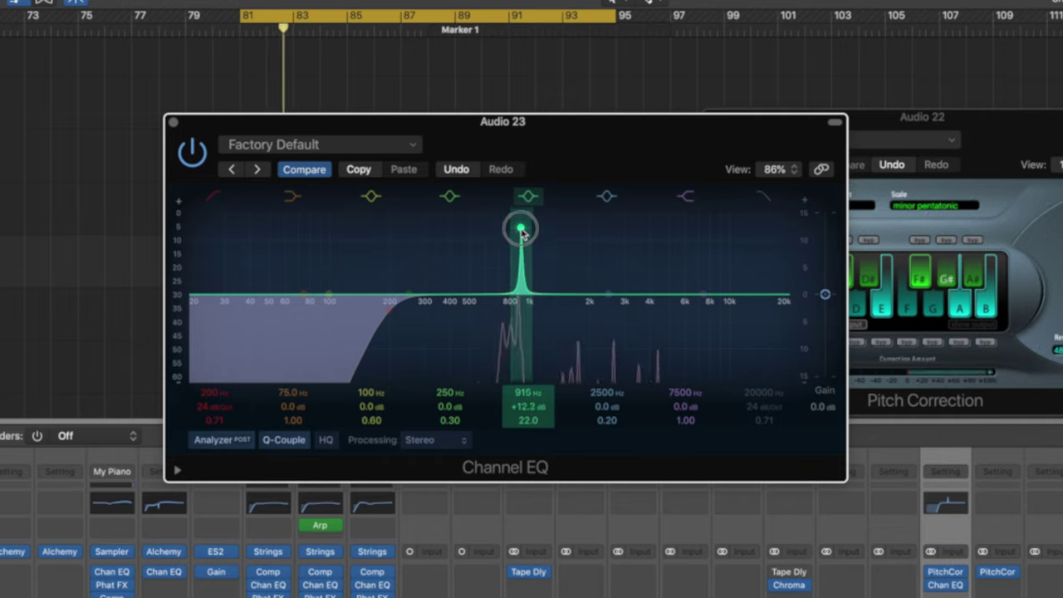
pyautogui.moveTo(522, 234); pyautogui.dragTo(521, 237)
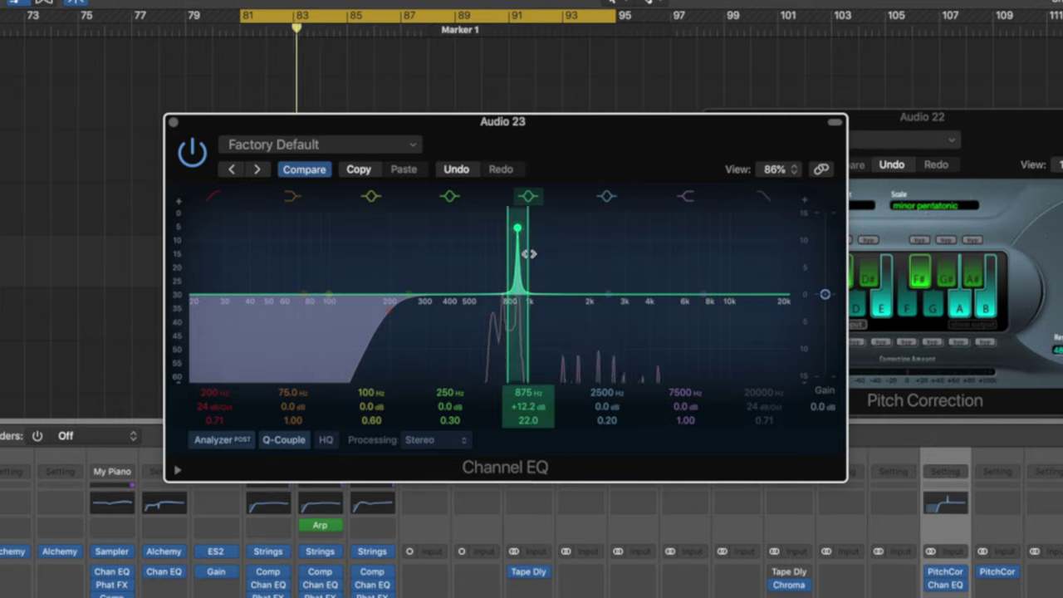
pyautogui.moveTo(525, 407); pyautogui.dragTo(525, 475)
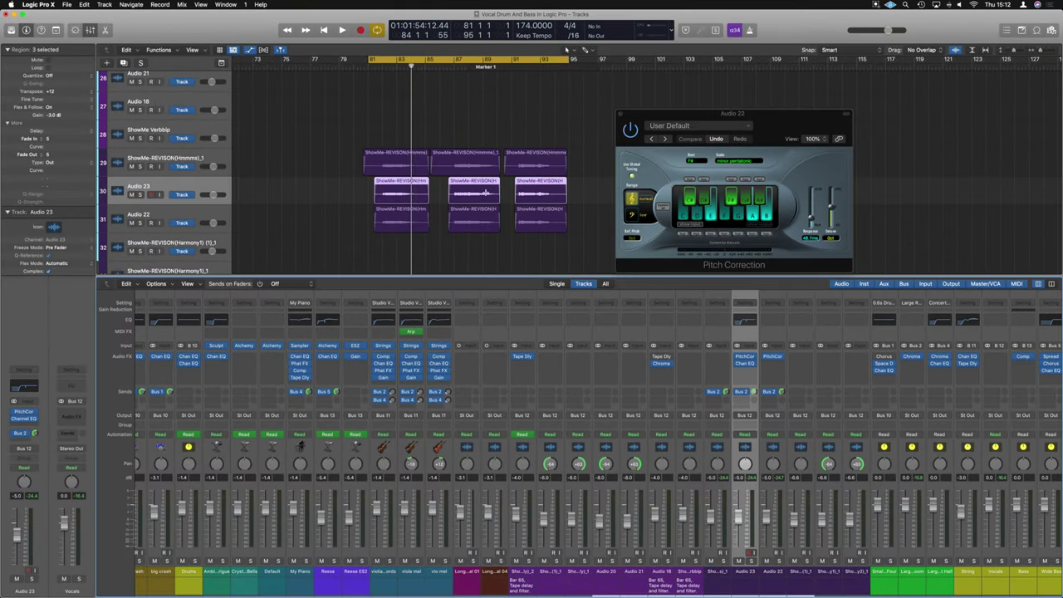
# Step: Rename the Audio 23 track as Hm high and play the hmm harmonies in the full mix
pyautogui.click(480, 191)
pyautogui.press('z')
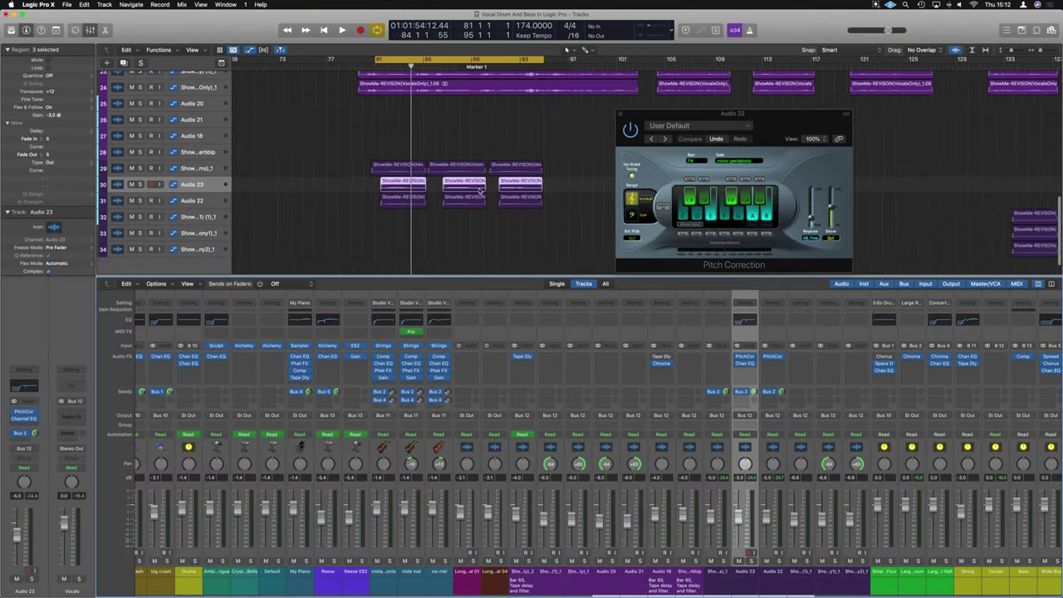
pyautogui.press('space')
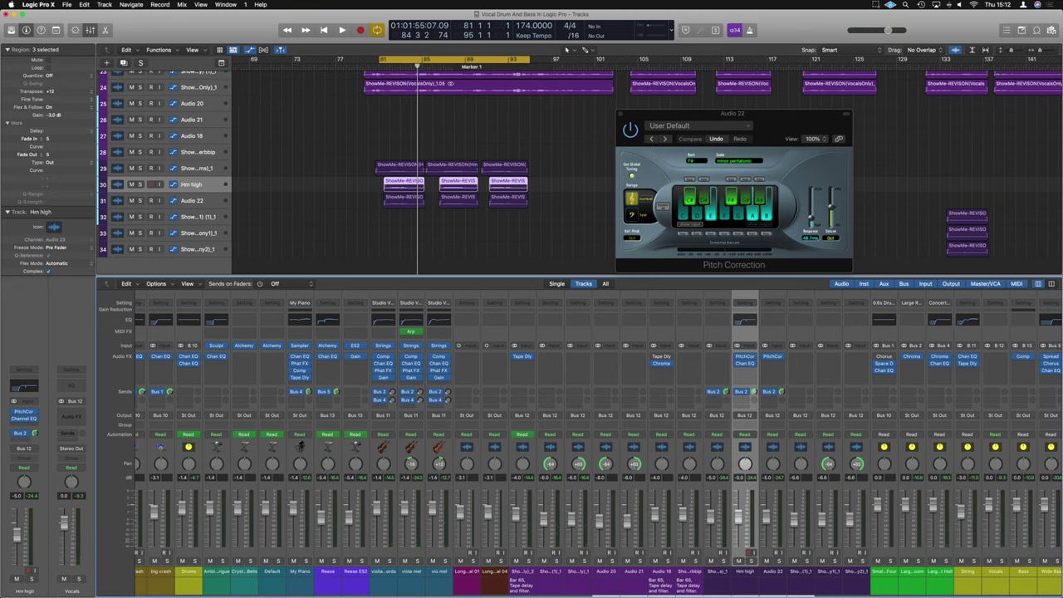
# Step: Rename the Audio 22 track as hm low
pyautogui.press('Tab')
pyautogui.write('hm low')
pyautogui.press('Return')
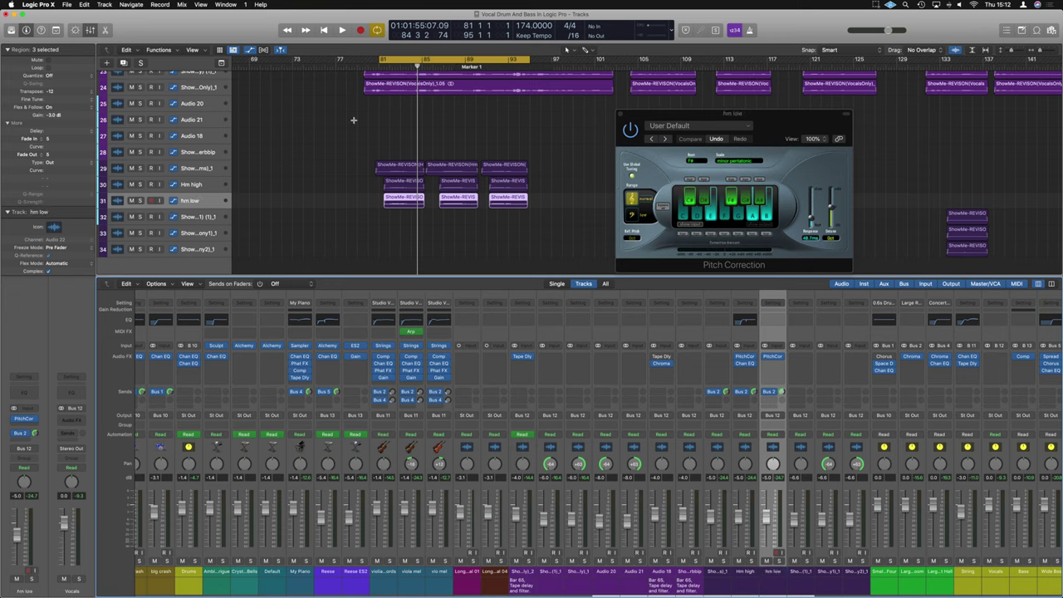
# Step: Cycle the first hmm phrase, pan Hm high to -20 and the original hmm track to +20, auditioning the result in the mix
pyautogui.moveTo(394, 150); pyautogui.dragTo(407, 212)
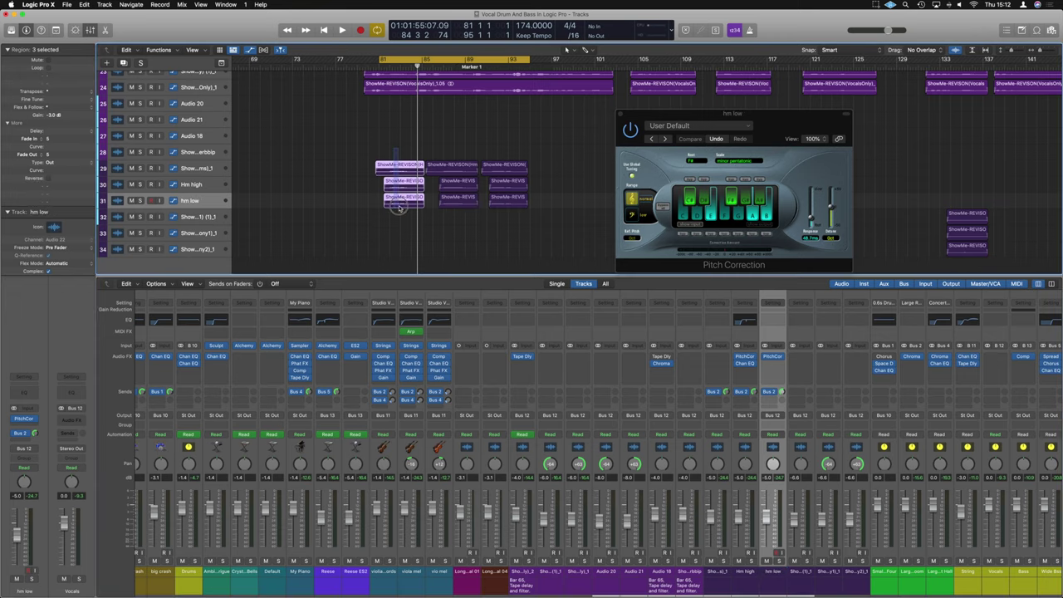
pyautogui.click(404, 199)
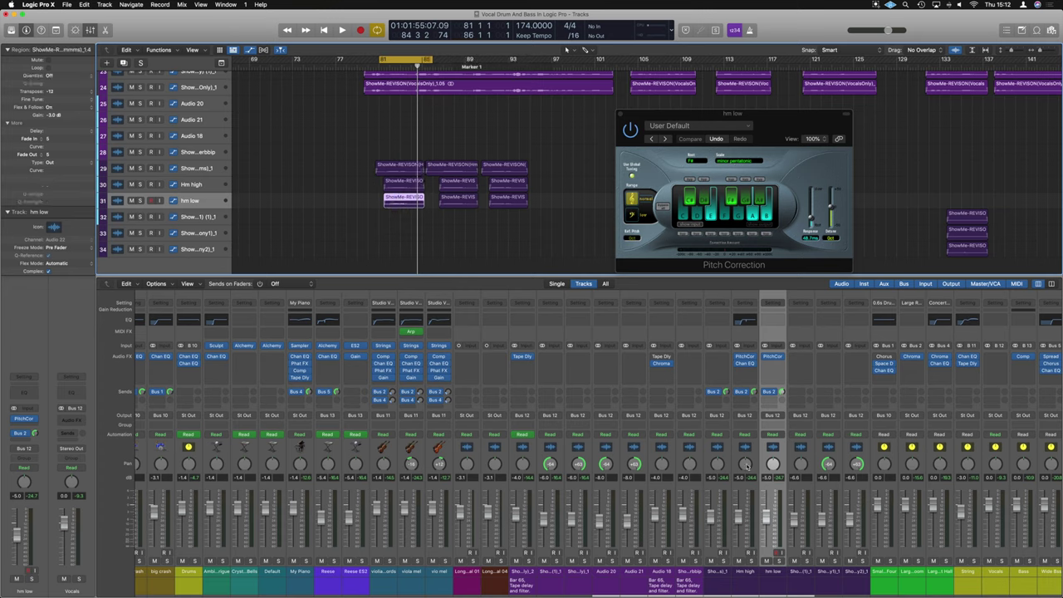
pyautogui.moveTo(745, 466); pyautogui.dragTo(746, 451)
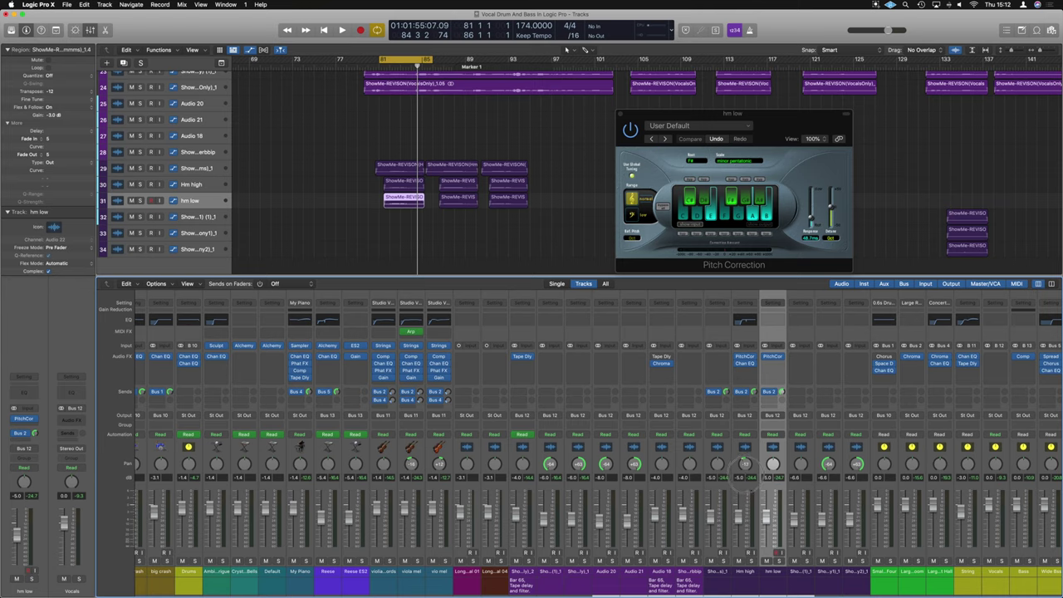
pyautogui.moveTo(746, 466); pyautogui.dragTo(719, 454)
pyautogui.press('space')
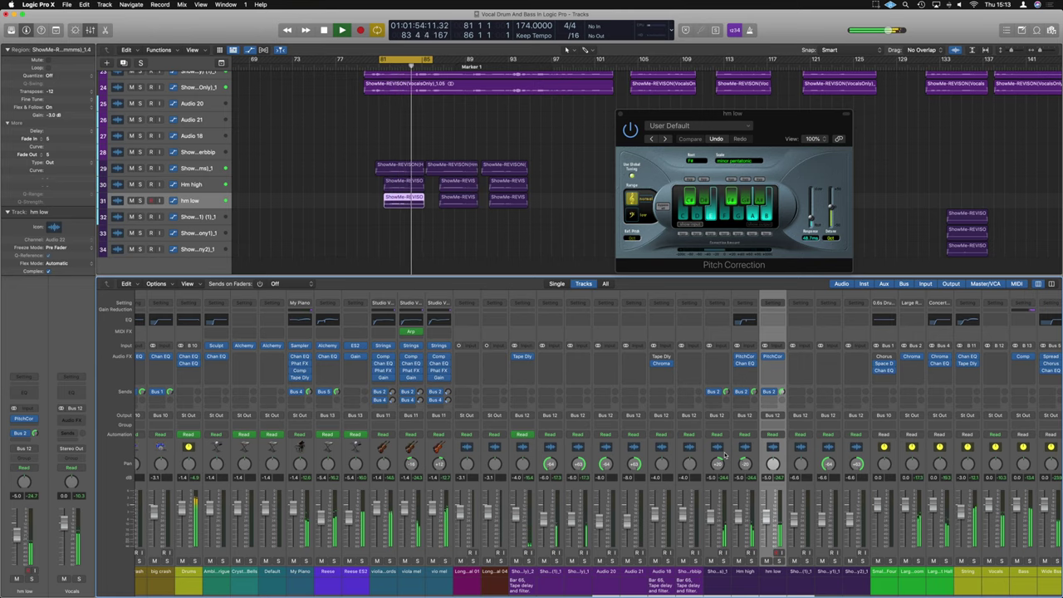
pyautogui.press('space')
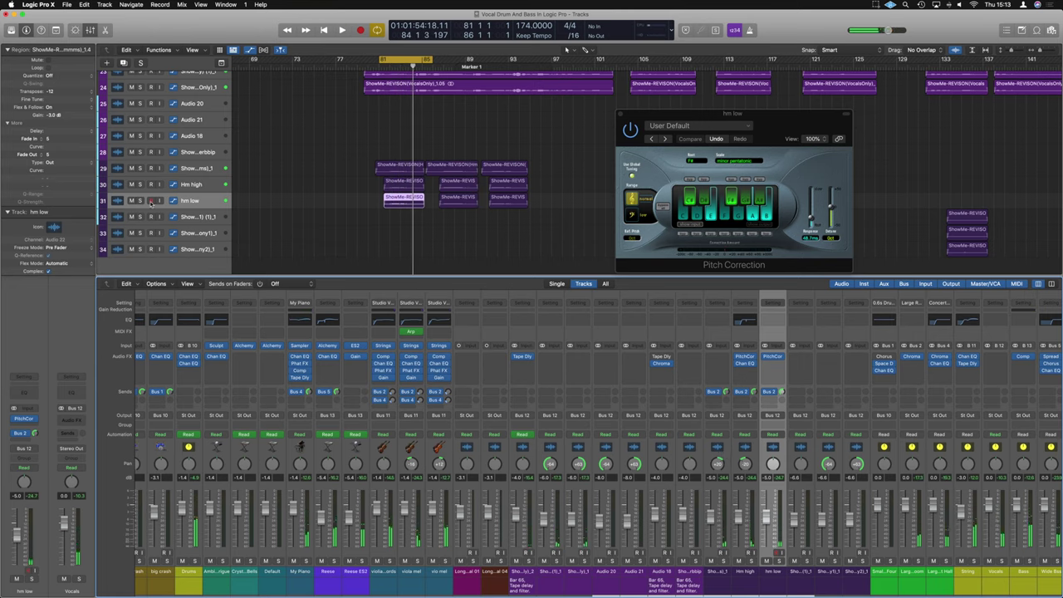
# Step: Solo hm low, Hm high and the original hmm track, play the panned harmonies, and clear the solos
pyautogui.click(140, 200)
pyautogui.click(140, 184)
pyautogui.click(140, 168)
pyautogui.press('space')
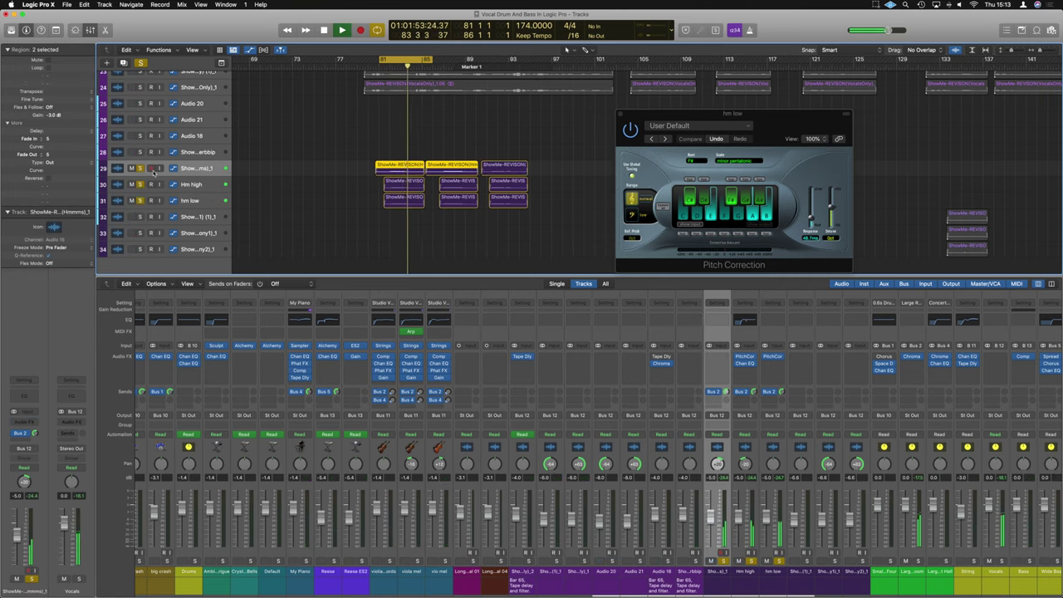
pyautogui.click(139, 168)
pyautogui.press('space')
pyautogui.keyDown('alt'); pyautogui.click(140, 184); pyautogui.keyUp('alt')
pyautogui.press('z')
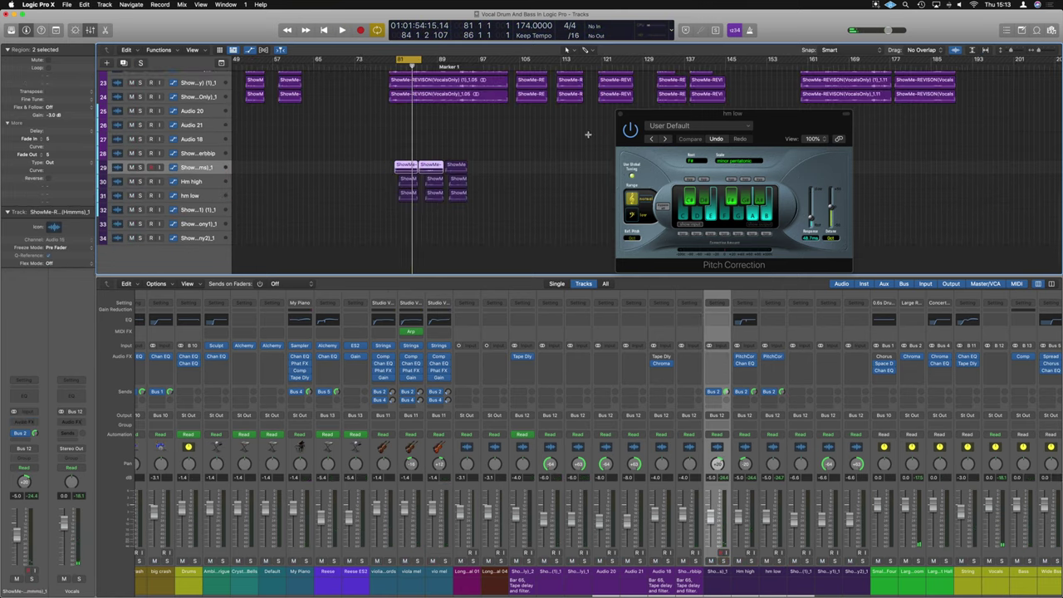
# Step: Close the Pitch Correction window, turn off the cycle, and play the gap between vocal phrases around bar 103
pyautogui.click(620, 114)
pyautogui.press('super+Right')
pyautogui.press('super+Right')
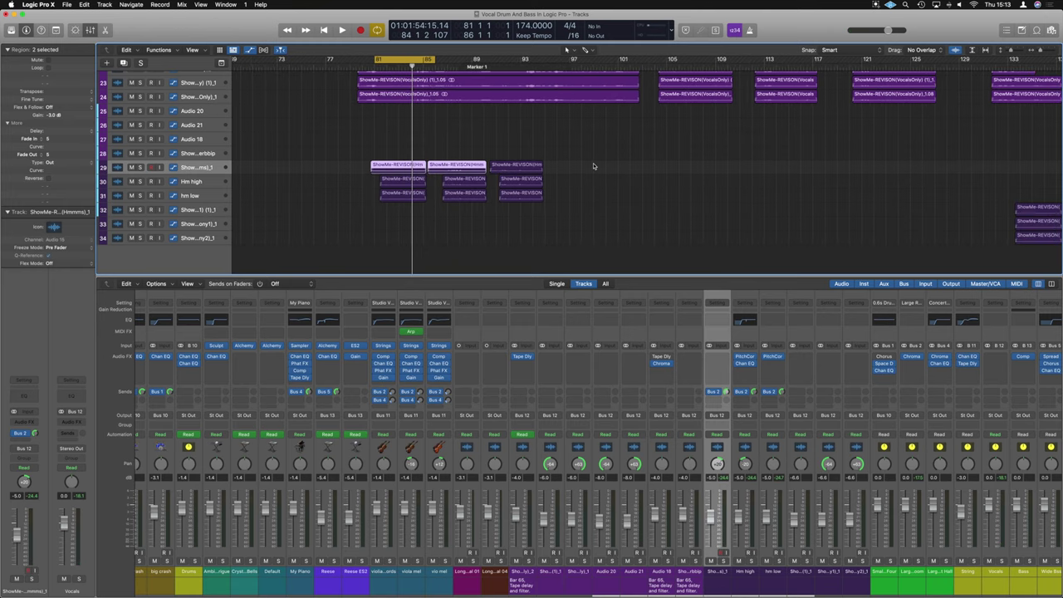
pyautogui.click(628, 65)
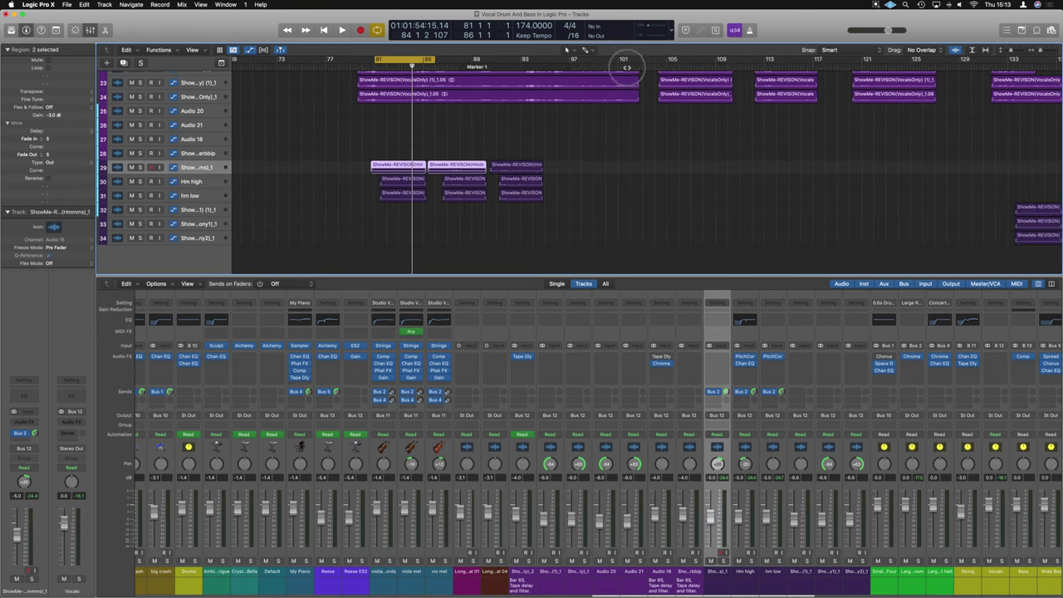
pyautogui.click(422, 60)
pyautogui.press('space')
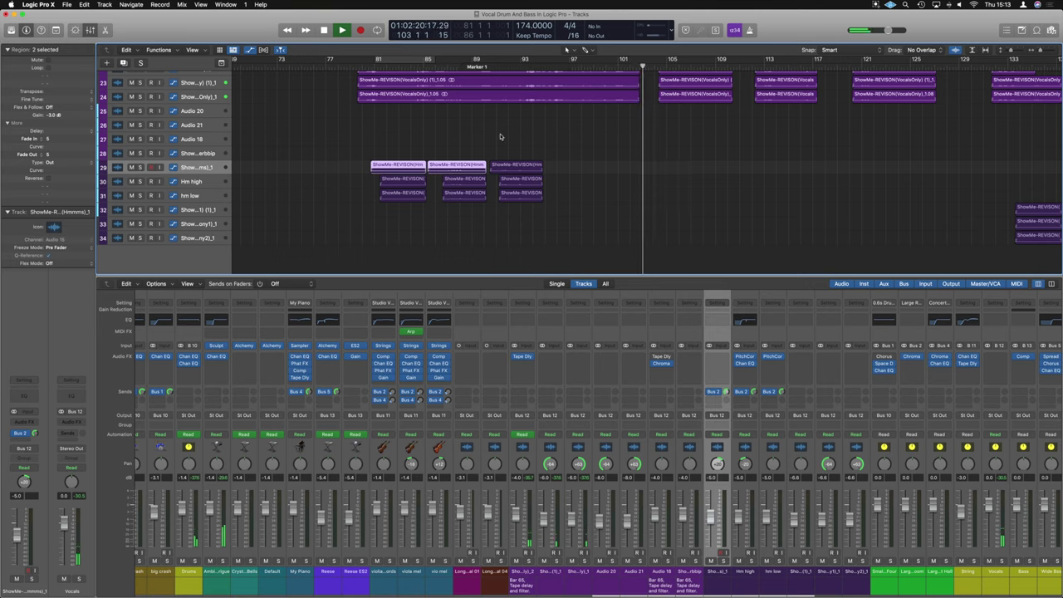
pyautogui.press('super+Left')
pyautogui.press('super+Down')
pyautogui.press('space')
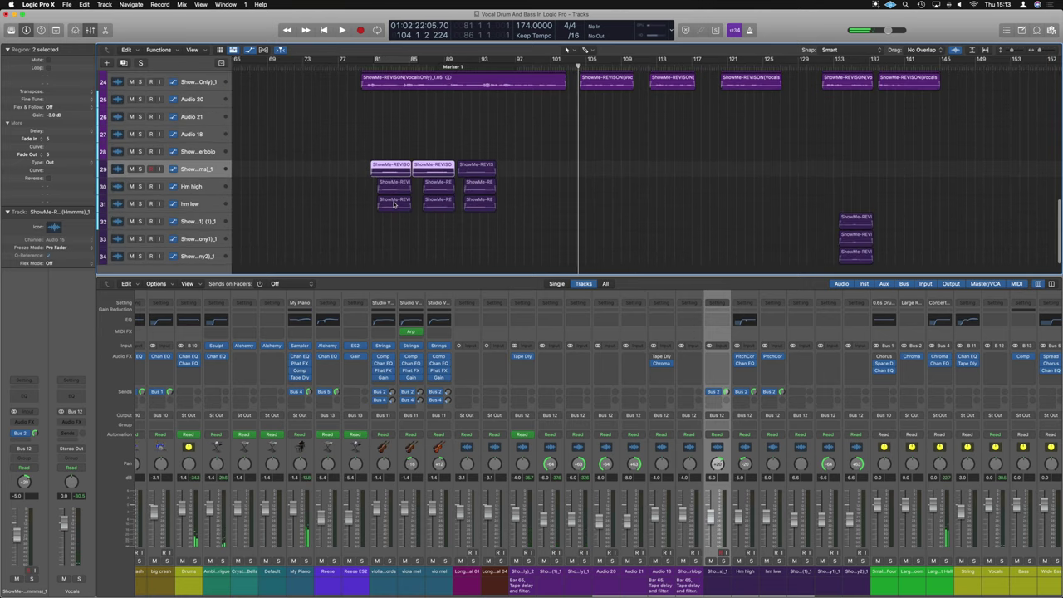
# Step: Copy the first hm low region to about bar 101 on the same track, and play it in the mix
pyautogui.keyDown('ctrl'); pyautogui.keyDown('alt'); pyautogui.click(396, 202); pyautogui.keyUp('alt'); pyautogui.keyUp('ctrl')
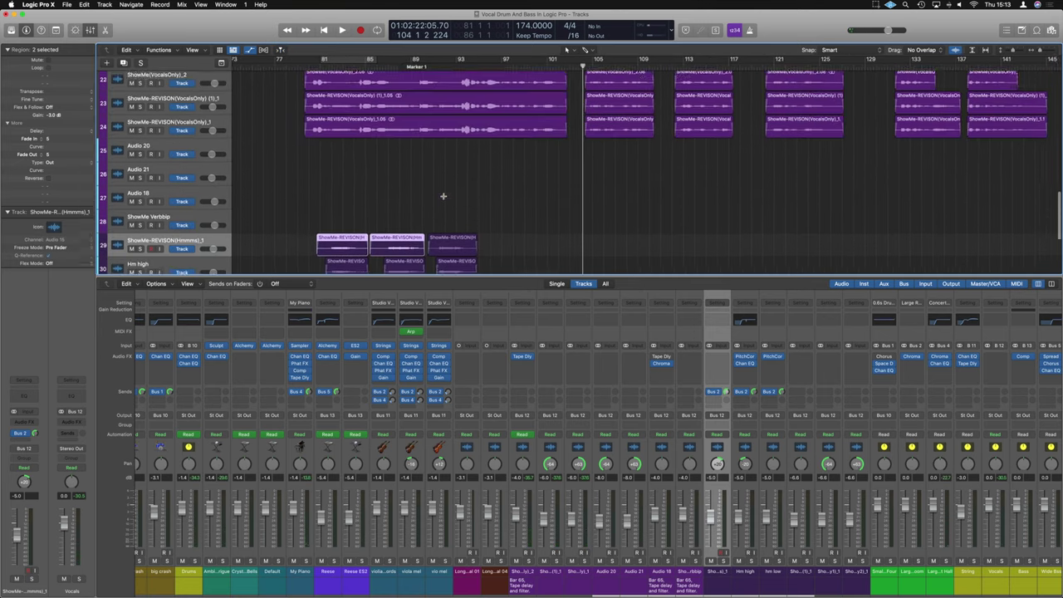
pyautogui.scroll(-2, 444, 197)
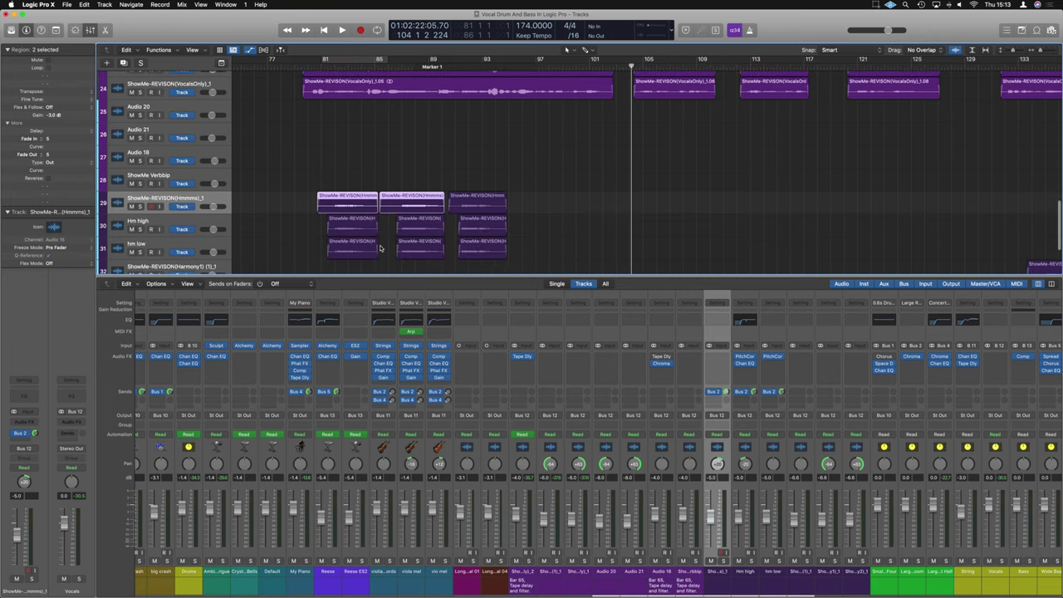
pyautogui.press(',')
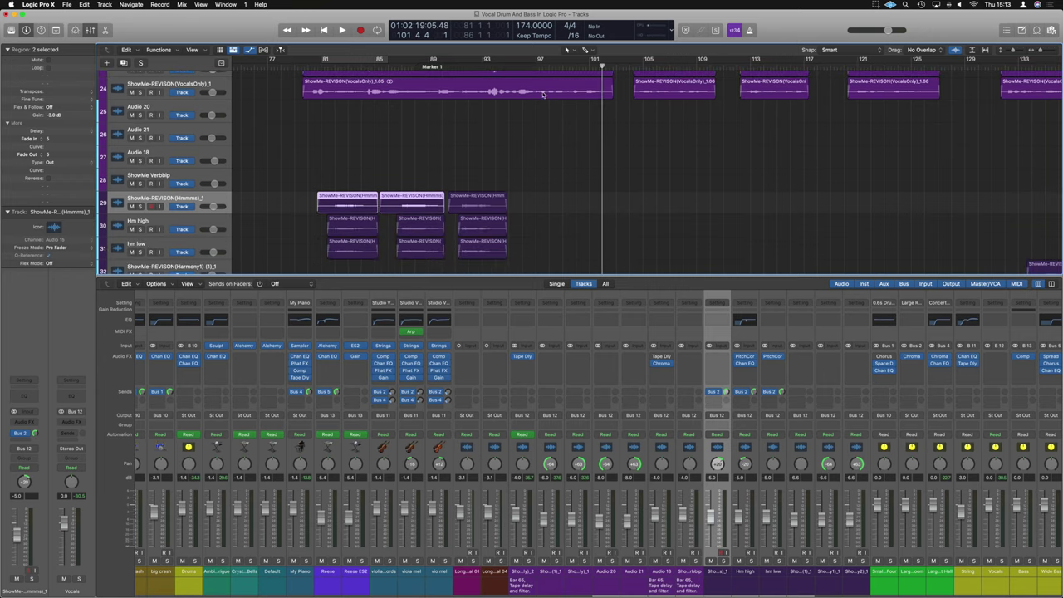
pyautogui.moveTo(339, 249); pyautogui.dragTo(607, 256)
pyautogui.press('space')
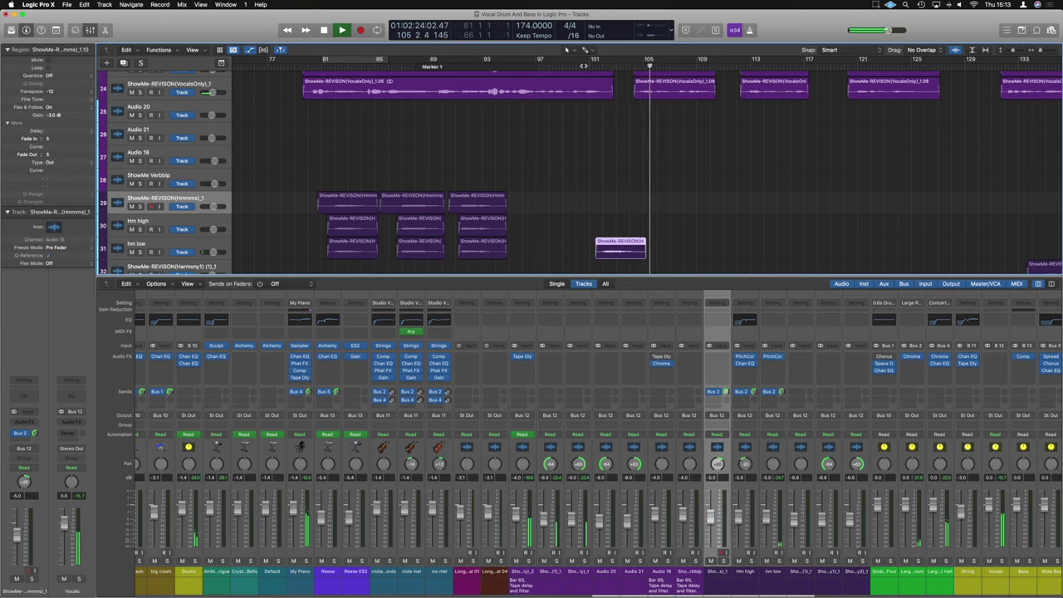
pyautogui.hscroll(5, 510, 145)
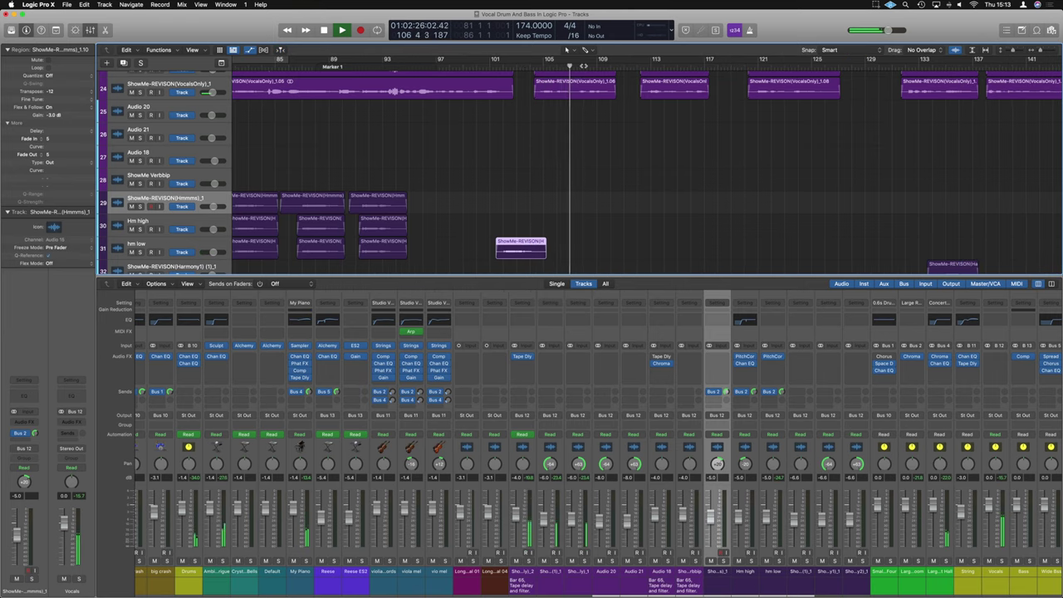
pyautogui.press('space')
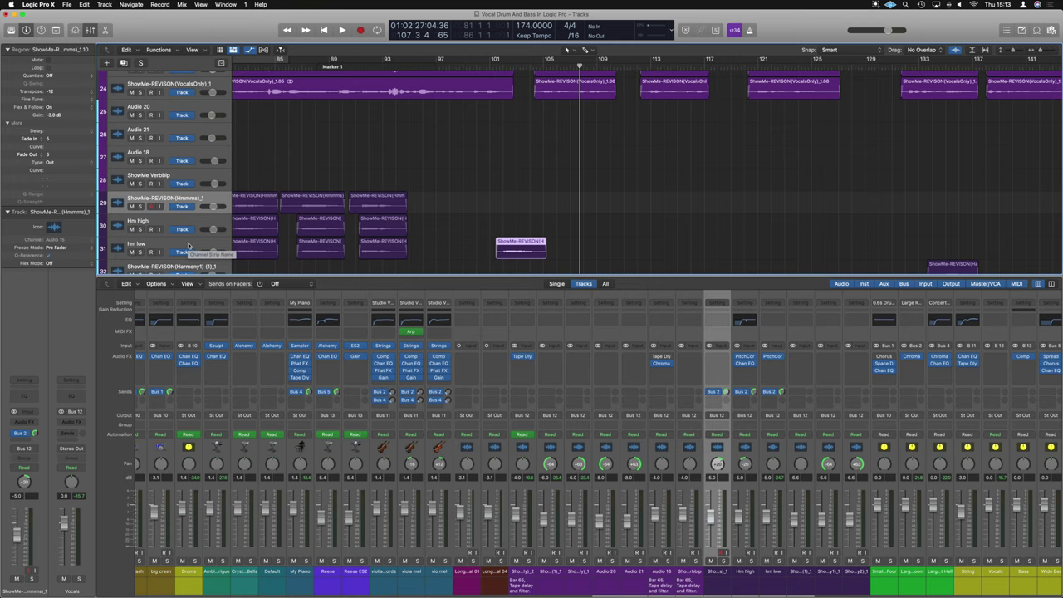
# Step: Bounce the copied hm low region in place to a new track named Low hm rev test, with the audio tail included
pyautogui.click(496, 243)
pyautogui.click(68, 5)
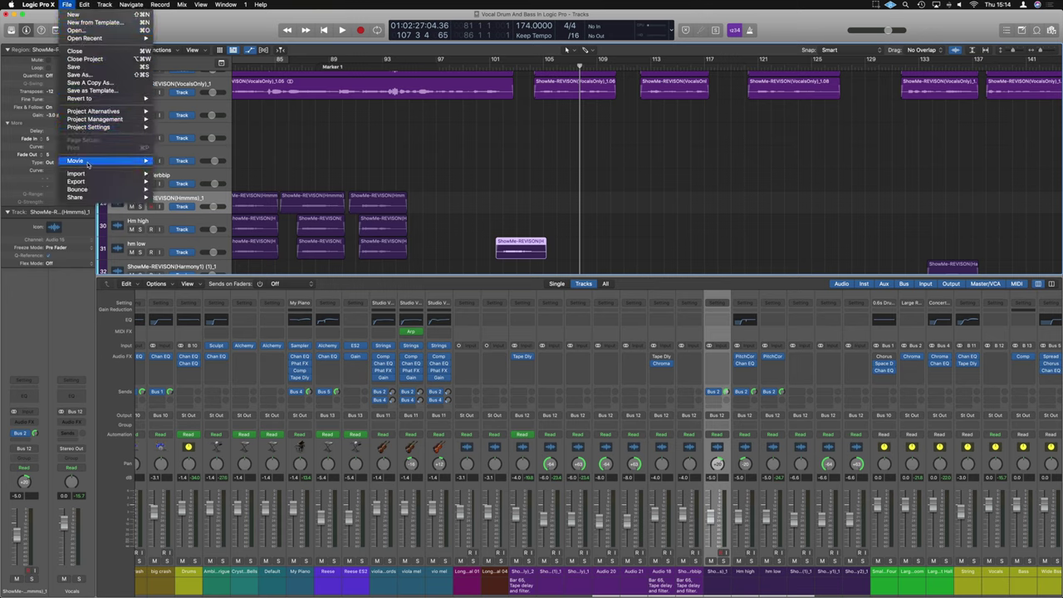
pyautogui.moveTo(91, 178)
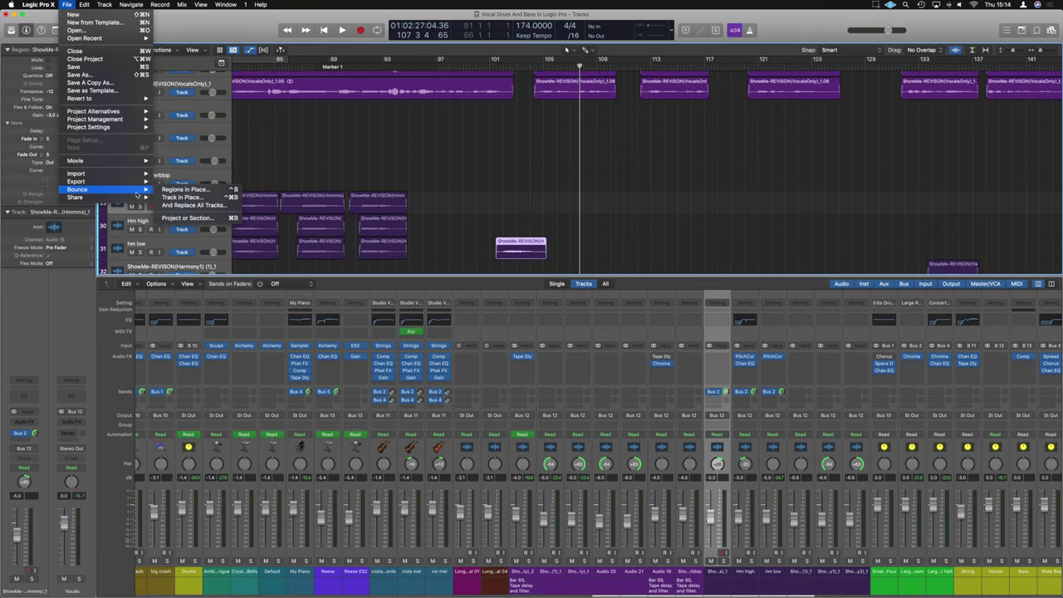
pyautogui.click(195, 191)
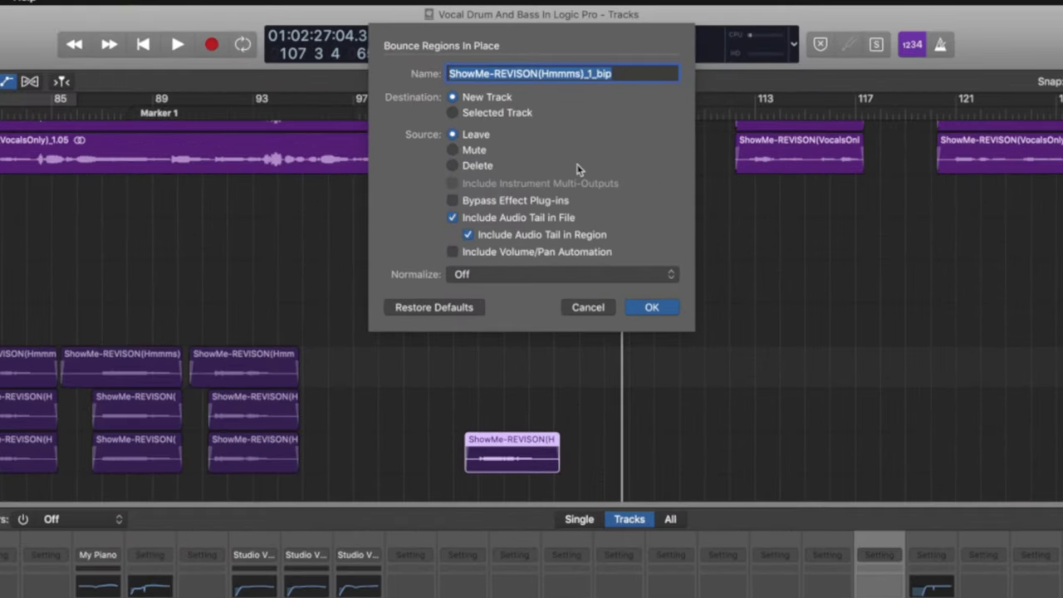
pyautogui.write('Low hm rev')
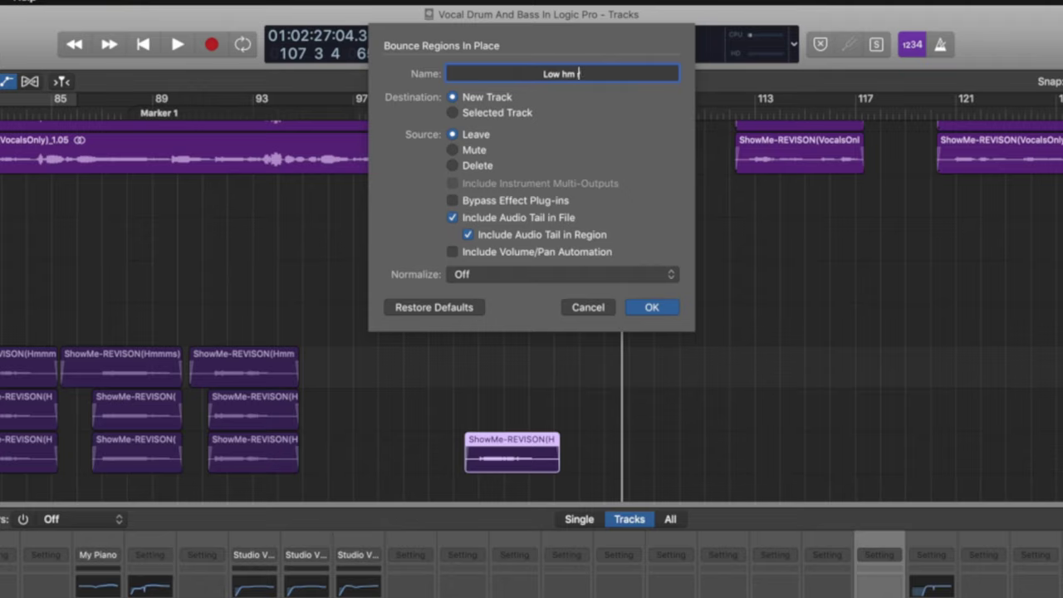
pyautogui.write(' test')
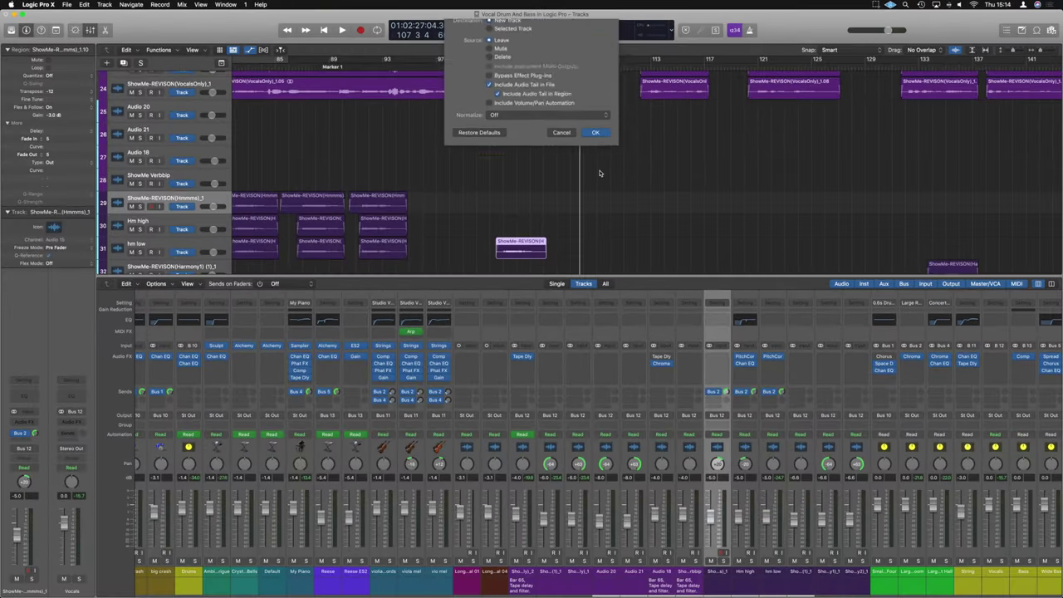
pyautogui.click(614, 216)
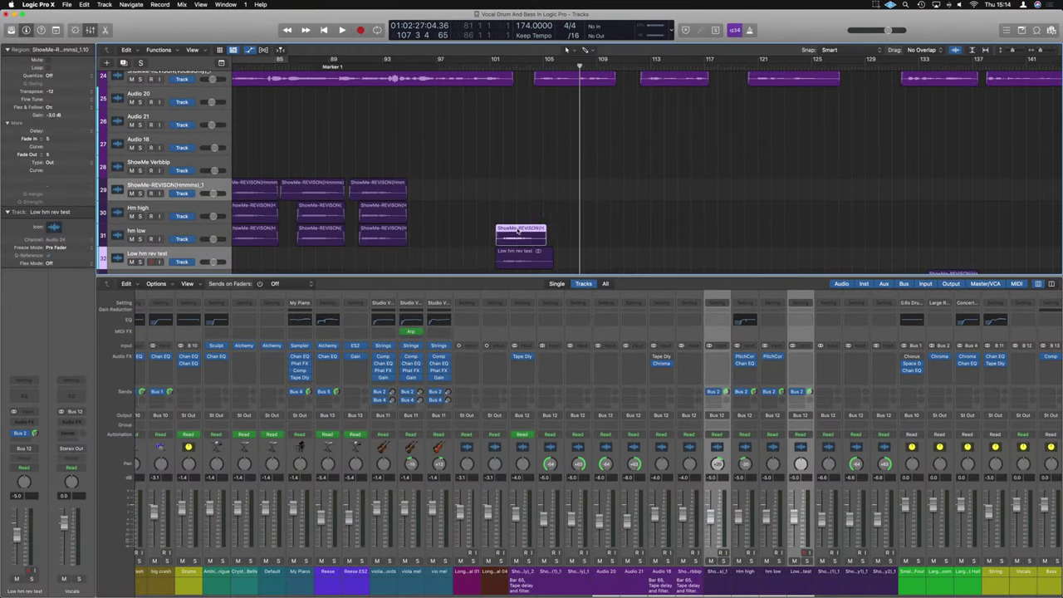
# Step: Delete the copied hm low region, and reverse the Low hm rev test region at about bar 101
pyautogui.click(517, 256)
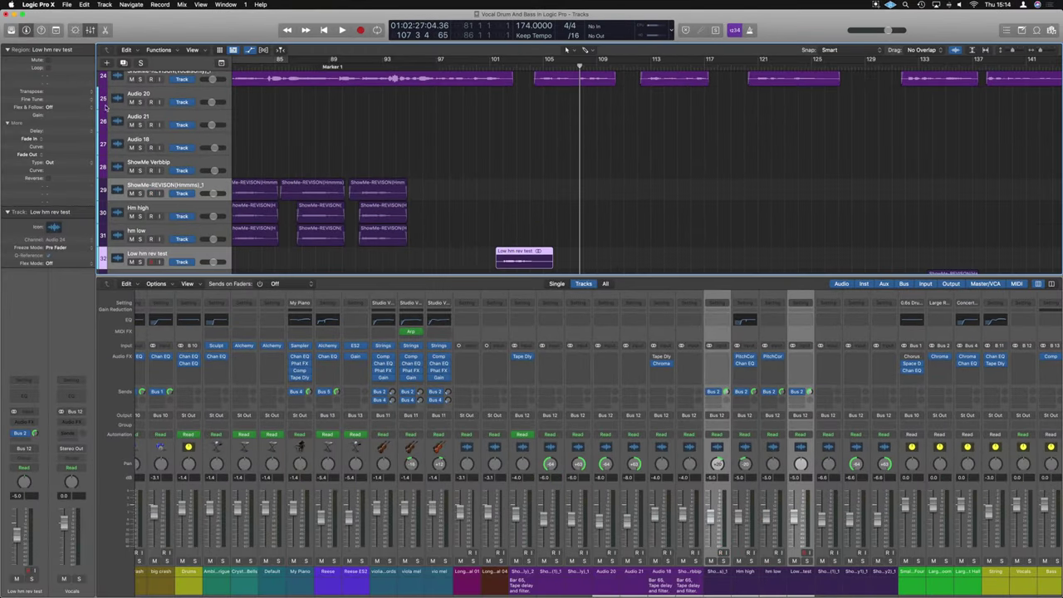
pyautogui.click(50, 180)
pyautogui.click(544, 66)
pyautogui.scroll(3, 542, 207)
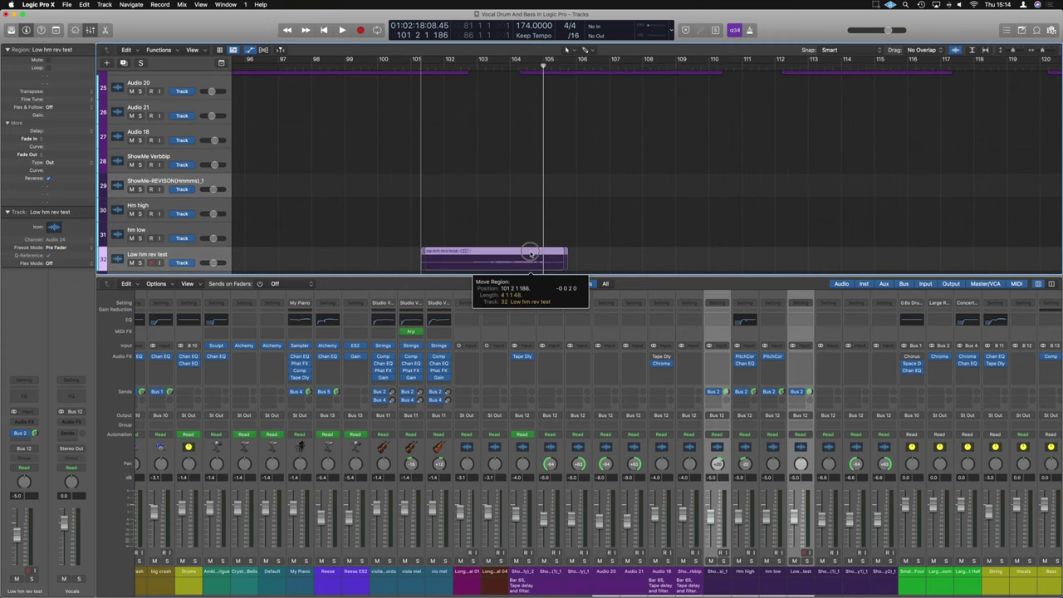
# Step: Audition the reversed Low hm rev test region, shifting it slightly earlier to start just before bar 101
pyautogui.scroll(-3, 526, 218)
pyautogui.scroll(-2, 526, 217)
pyautogui.click(459, 66)
pyautogui.press('space')
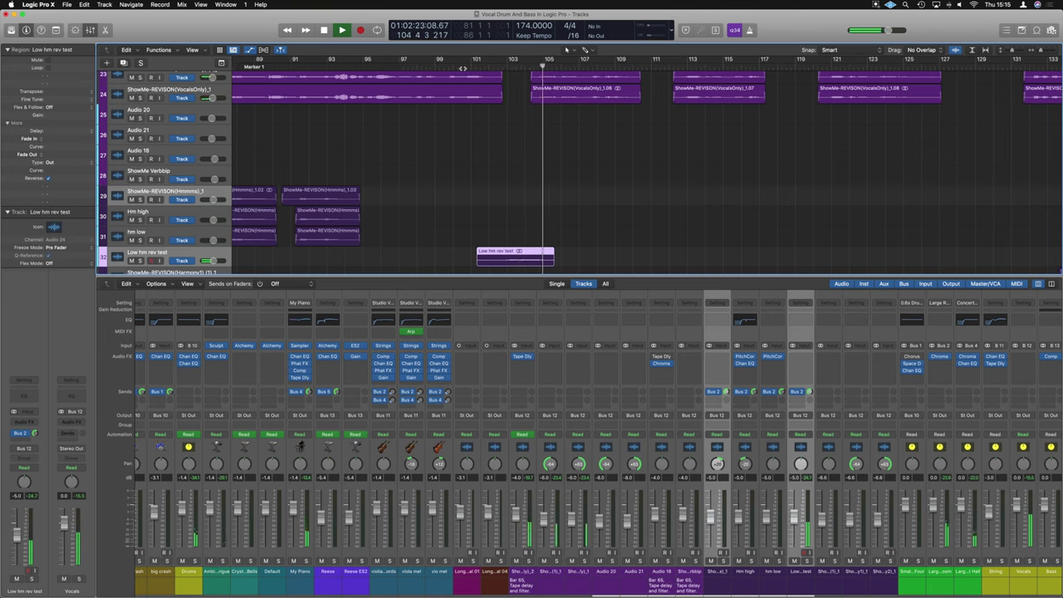
pyautogui.press('space')
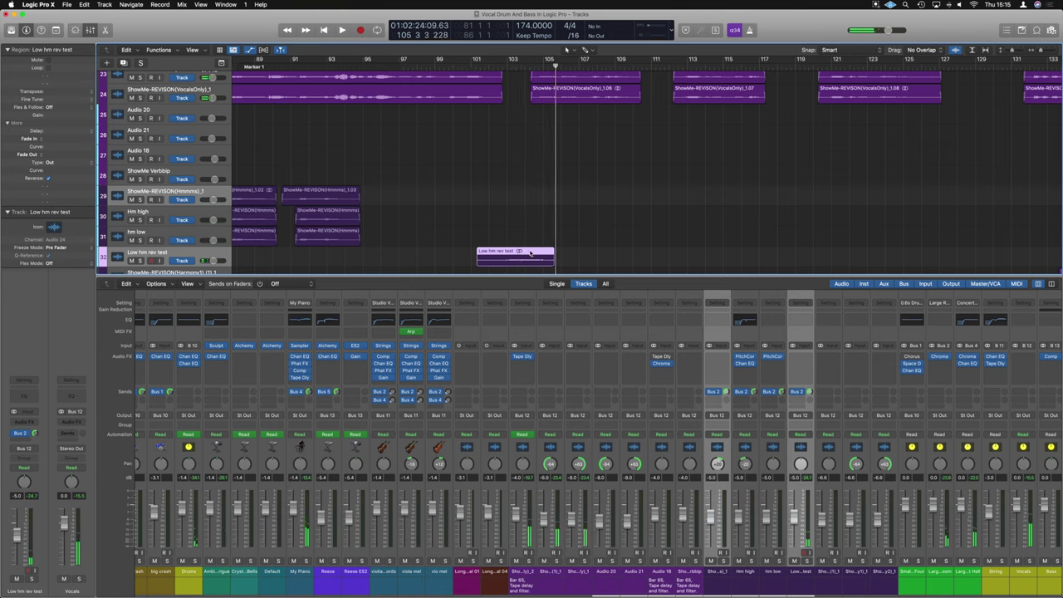
pyautogui.moveTo(530, 253); pyautogui.dragTo(520, 214)
pyautogui.doubleClick(479, 66)
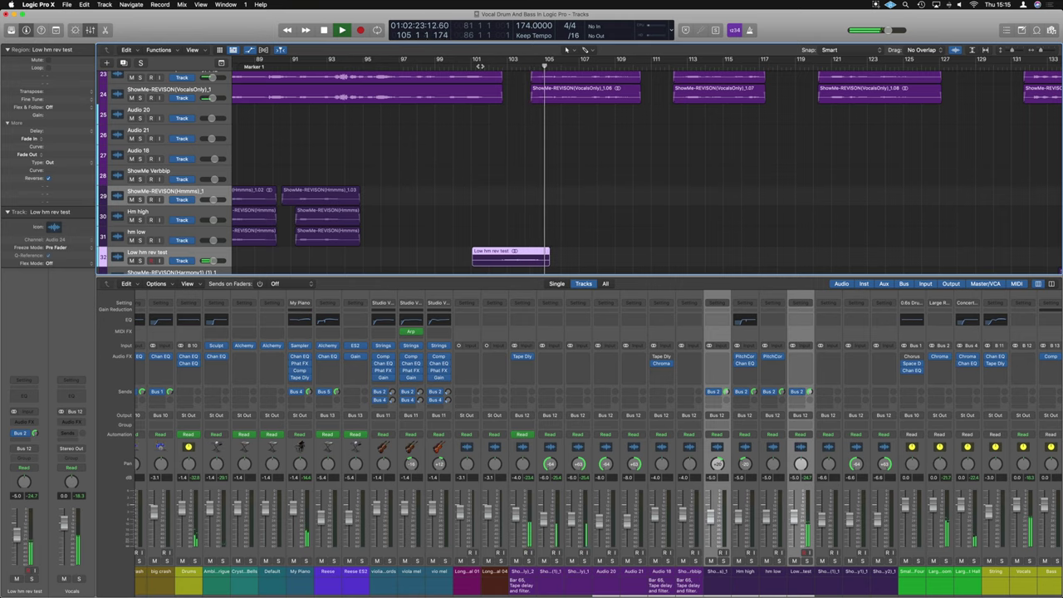
pyautogui.press('space')
pyautogui.scroll(-5, 525, 115)
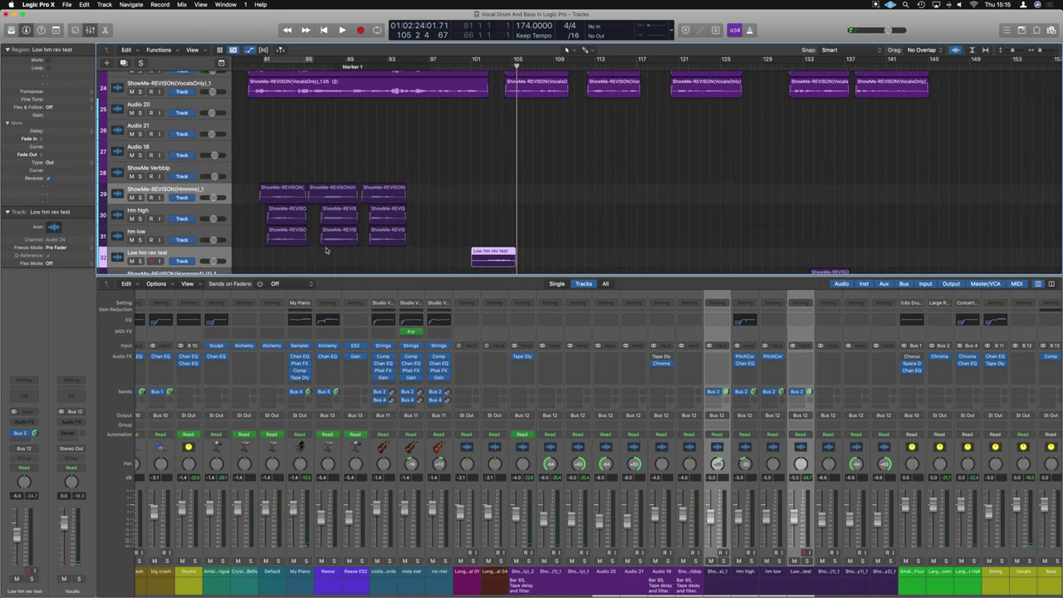
# Step: Switch the Low hm rev test track's send to Bus 4 (Large Hall/Concert Hall), and play the reversed hm with it
pyautogui.click(182, 255)
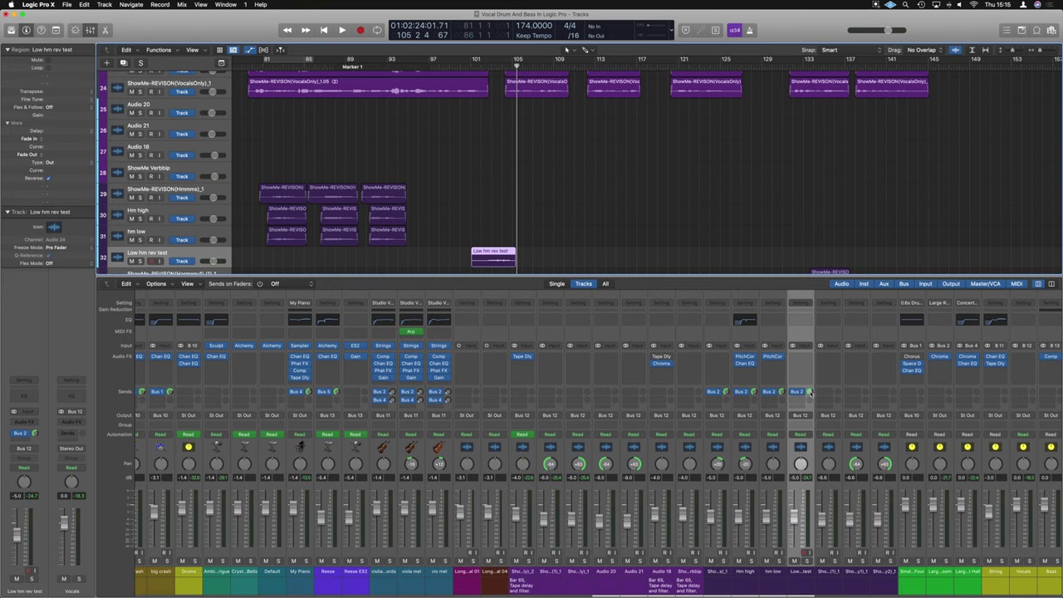
pyautogui.scroll(-1, 812, 393)
pyautogui.click(799, 390)
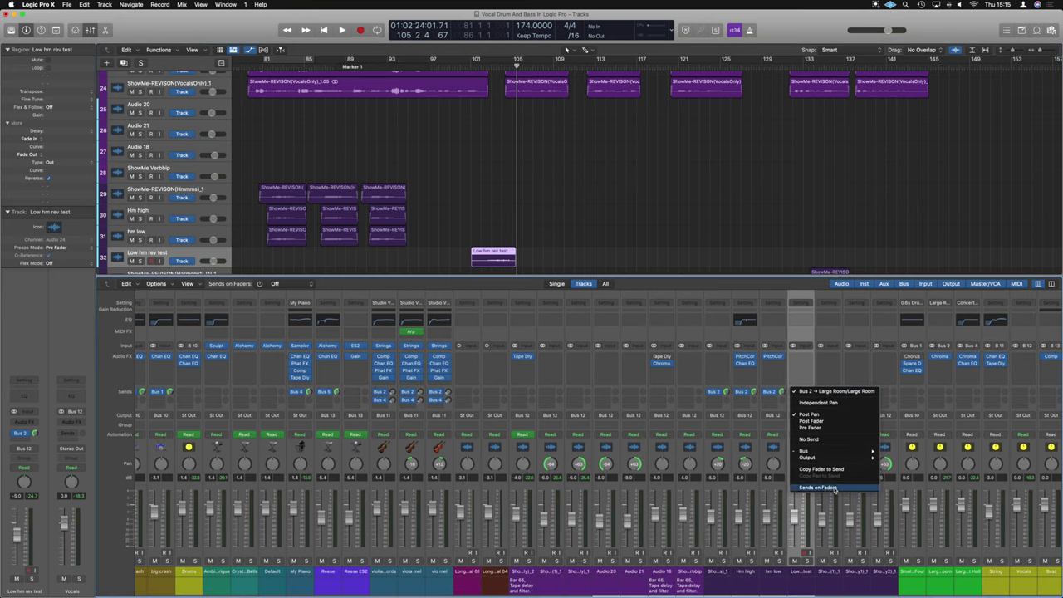
pyautogui.moveTo(831, 452)
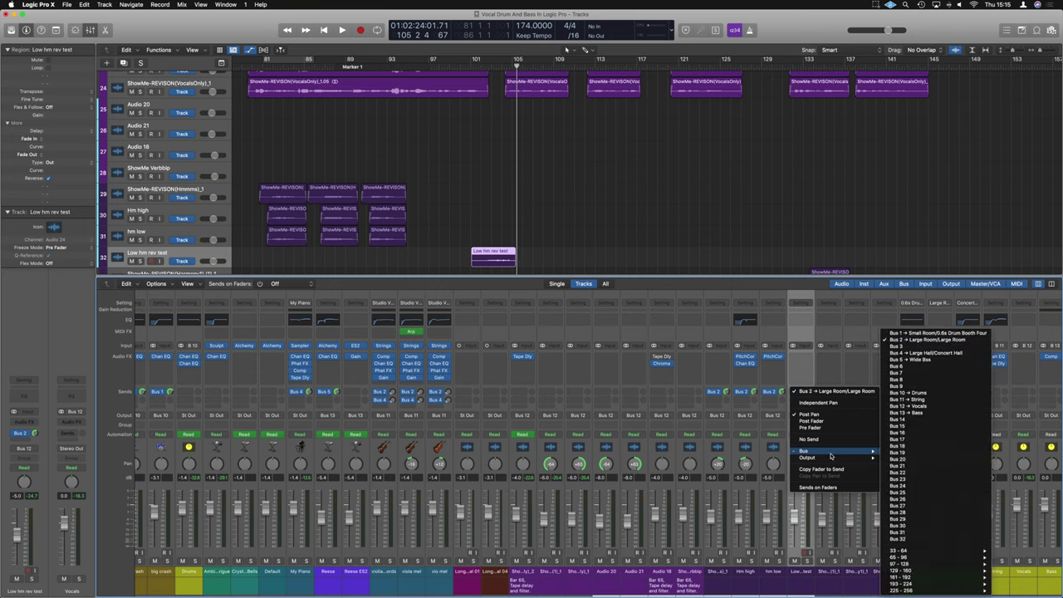
pyautogui.click(922, 353)
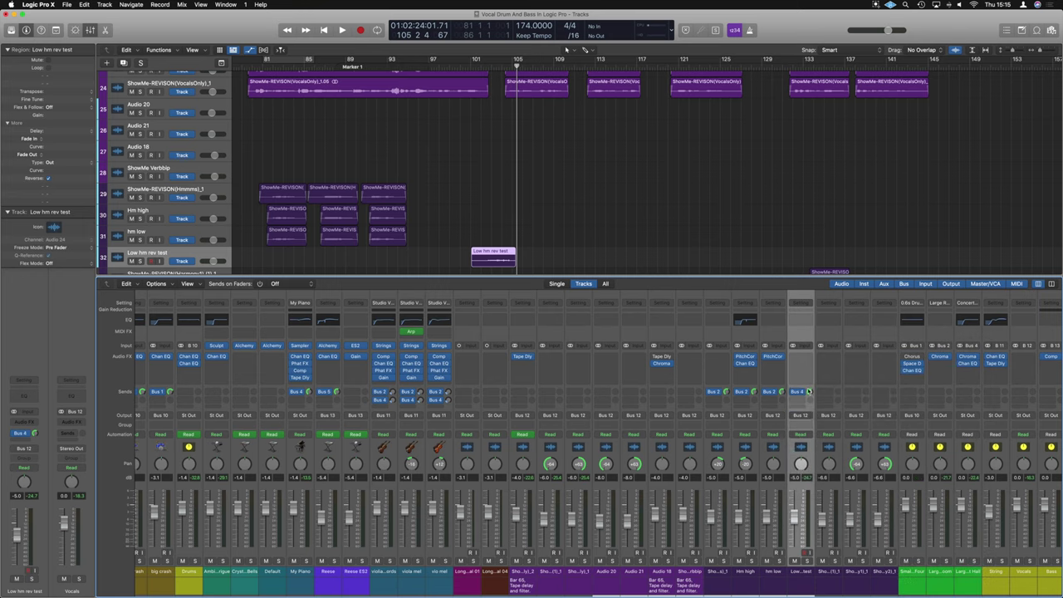
pyautogui.click(809, 391)
pyautogui.press('space')
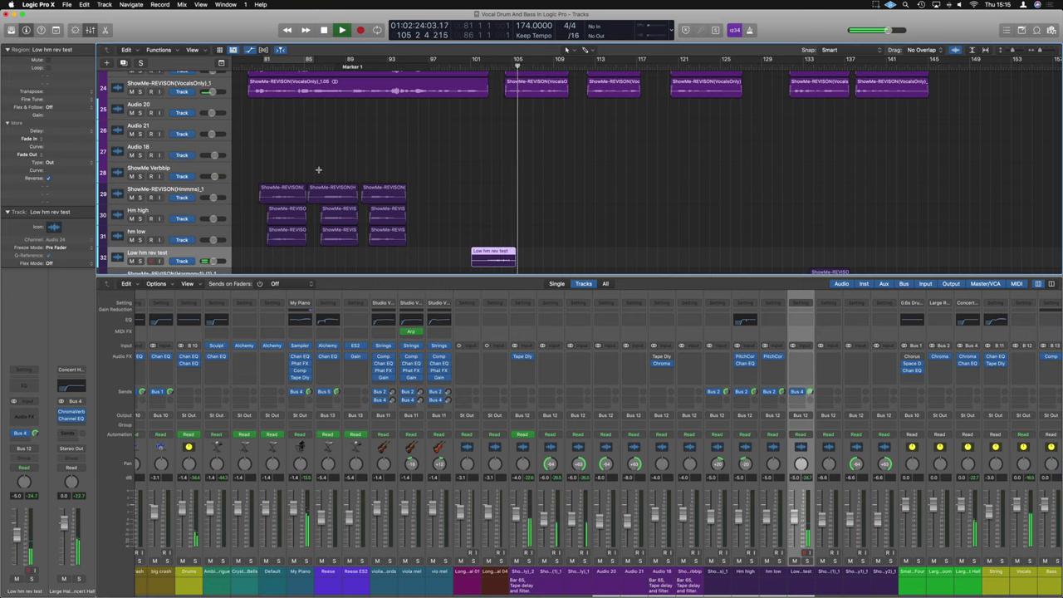
# Step: Set the Low hm rev test region's gain to -3 dB and play the passage from bar 101
pyautogui.press('space')
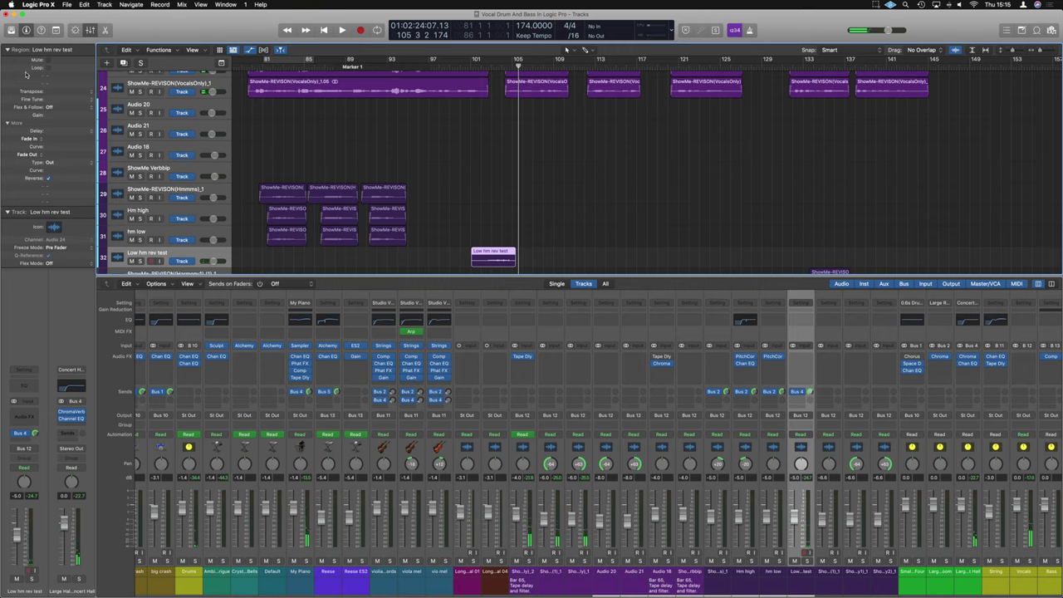
pyautogui.doubleClick(55, 116)
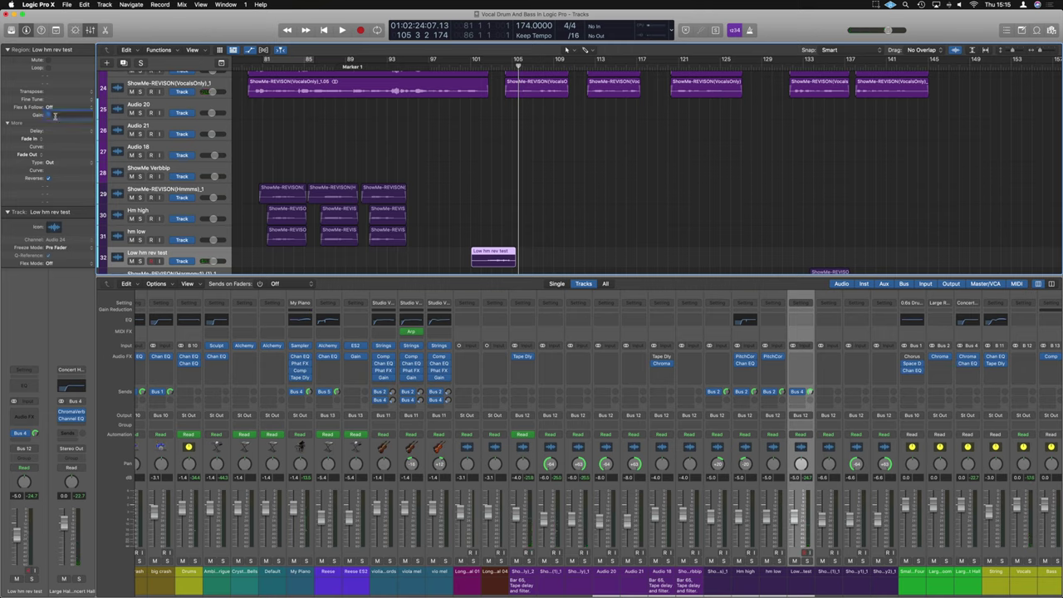
pyautogui.write('-3')
pyautogui.press('Return')
pyautogui.press('space')
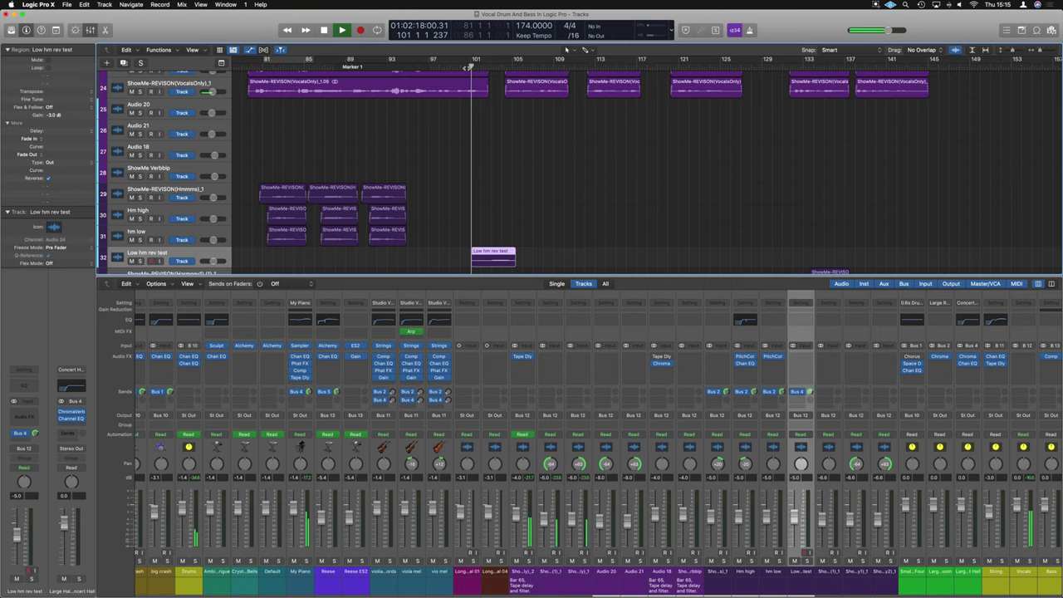
pyautogui.keyDown('ctrl'); pyautogui.keyDown('alt'); pyautogui.click(492, 181); pyautogui.keyUp('alt'); pyautogui.keyUp('ctrl')
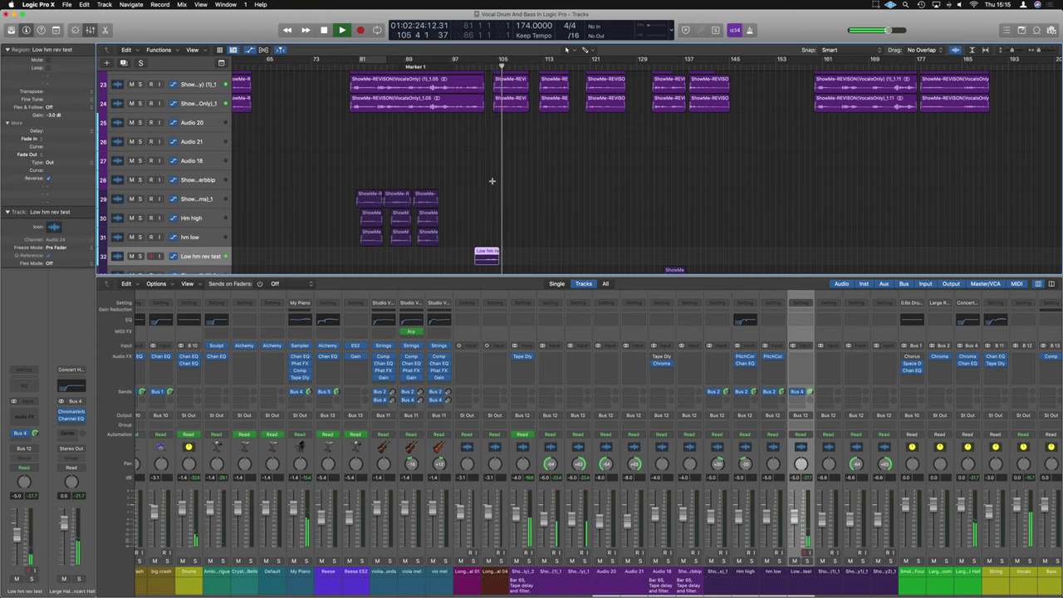
pyautogui.press('space')
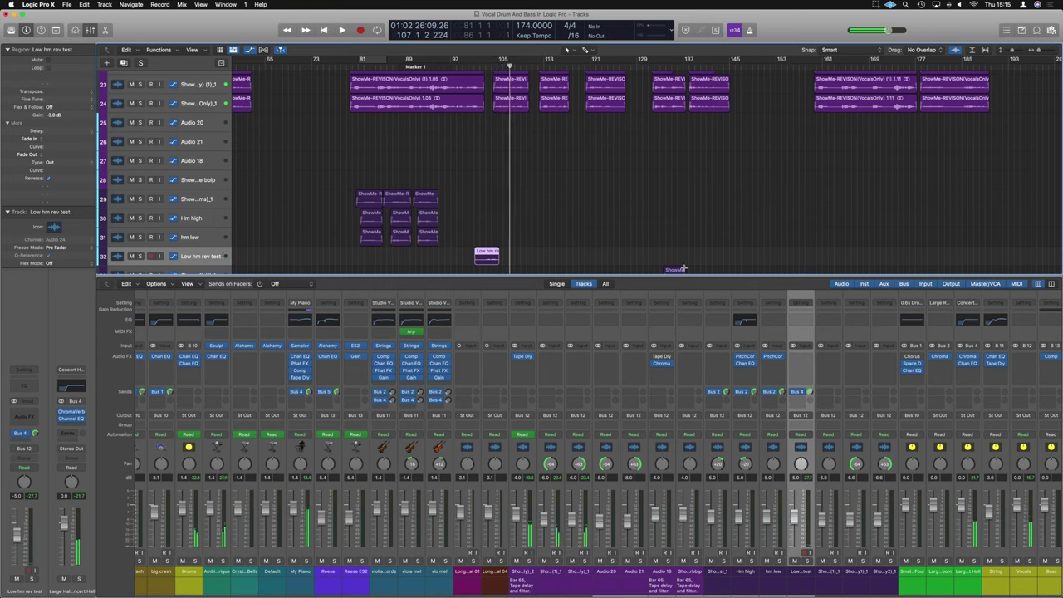
# Step: Insert a stereo Stereo Delay on the Low hm rev test track and set its right delay note to 1/4
pyautogui.click(801, 356)
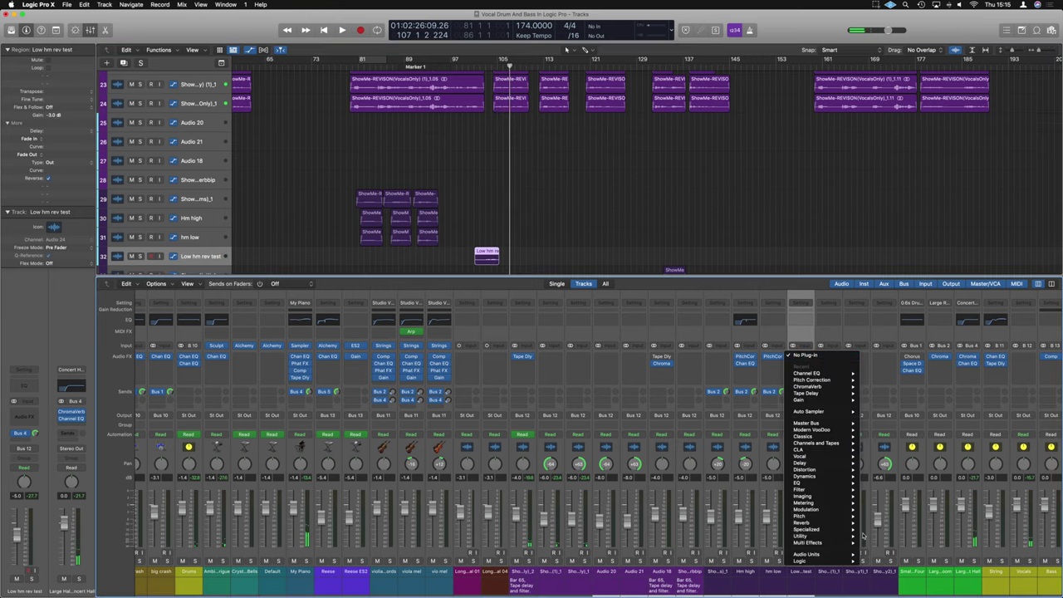
pyautogui.moveTo(833, 466)
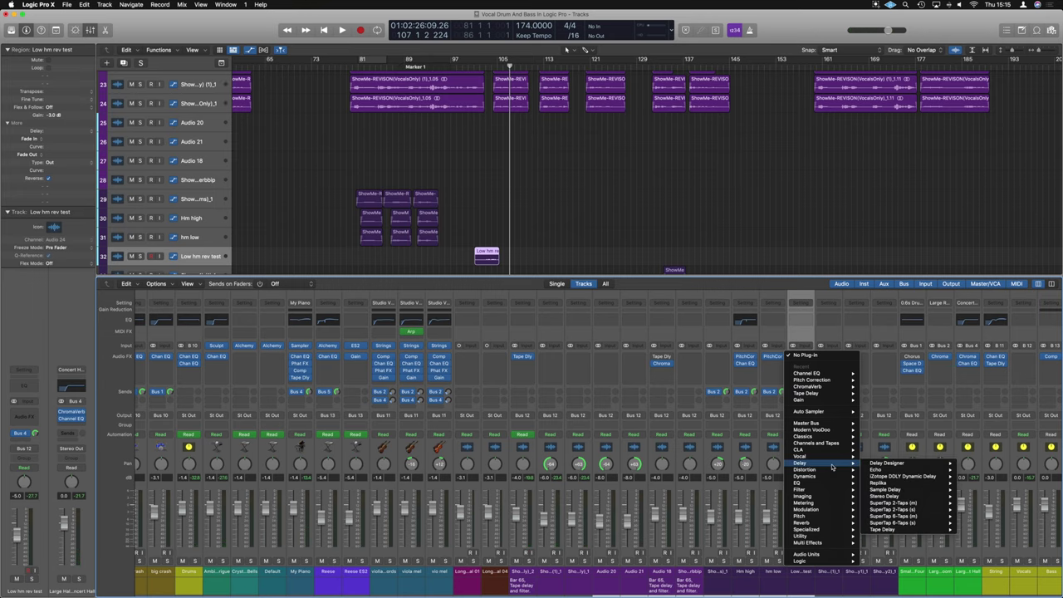
pyautogui.moveTo(895, 468)
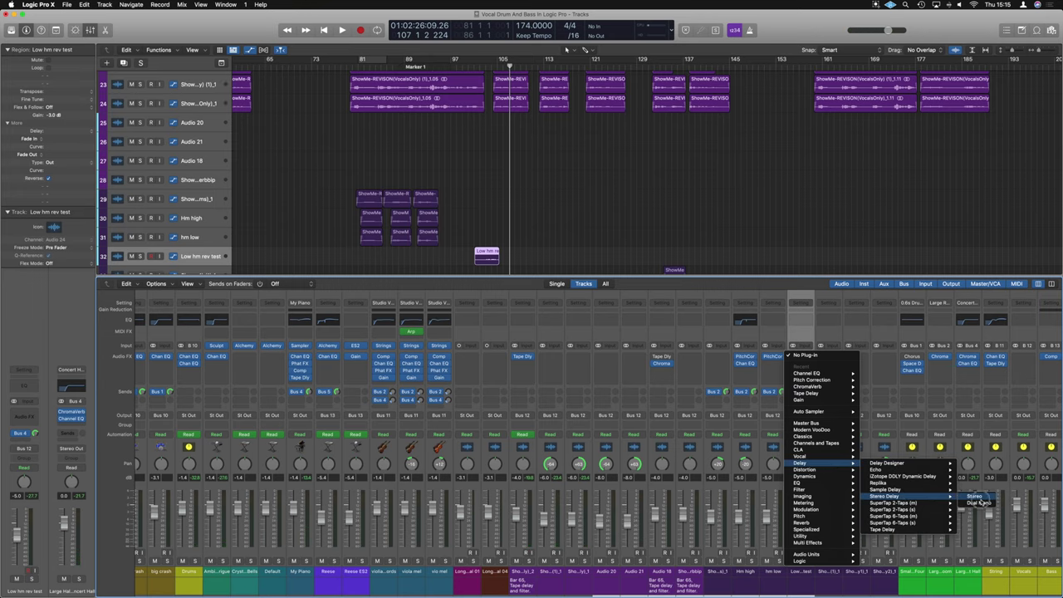
pyautogui.click(885, 496)
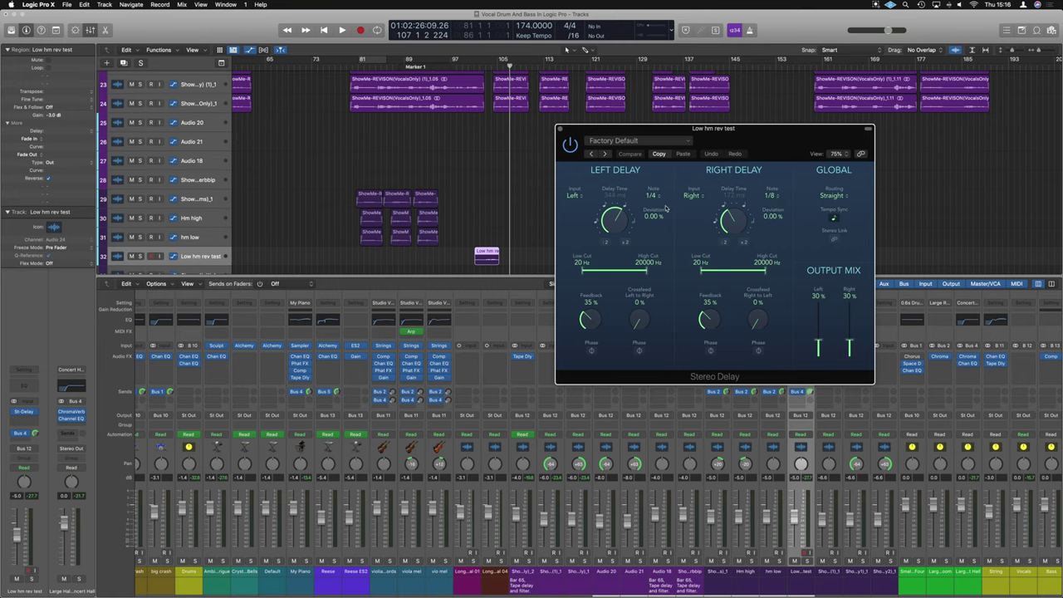
pyautogui.moveTo(734, 221); pyautogui.dragTo(734, 221)
pyautogui.click(769, 195)
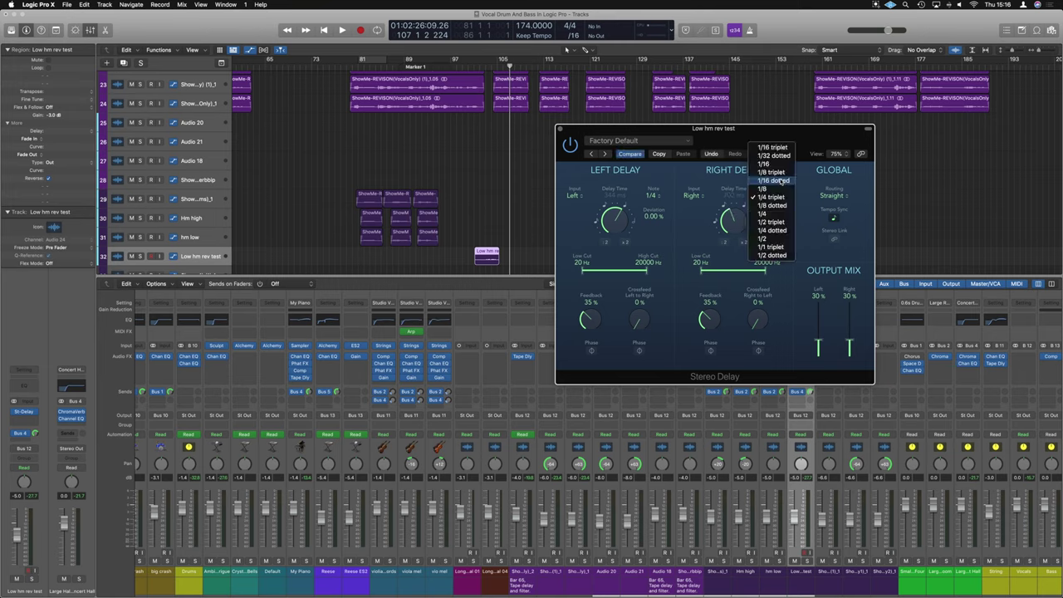
pyautogui.click(772, 215)
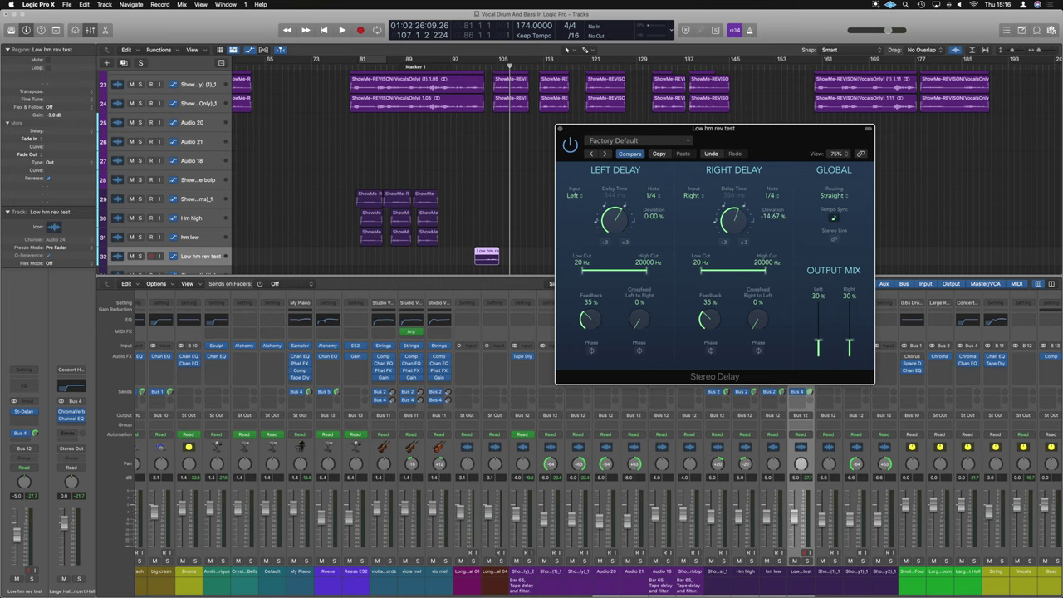
# Step: Set the right delay's deviation to -5.33 % and the low cuts to 310 Hz on the left and 360 Hz on the right
pyautogui.moveTo(773, 216); pyautogui.dragTo(772, 209)
pyautogui.moveTo(582, 274); pyautogui.dragTo(610, 277)
pyautogui.moveTo(703, 277); pyautogui.dragTo(731, 275)
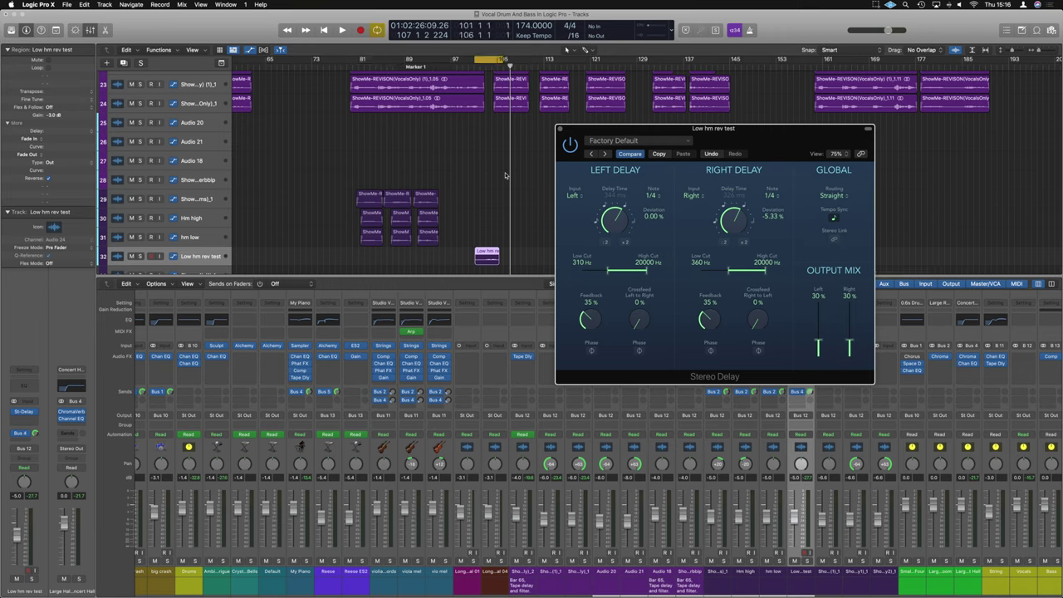
# Step: Audition the delayed reversed hm in the cycle from bar 101 to 106, closing the Stereo Delay window and switching the cycle off
pyautogui.press('space')
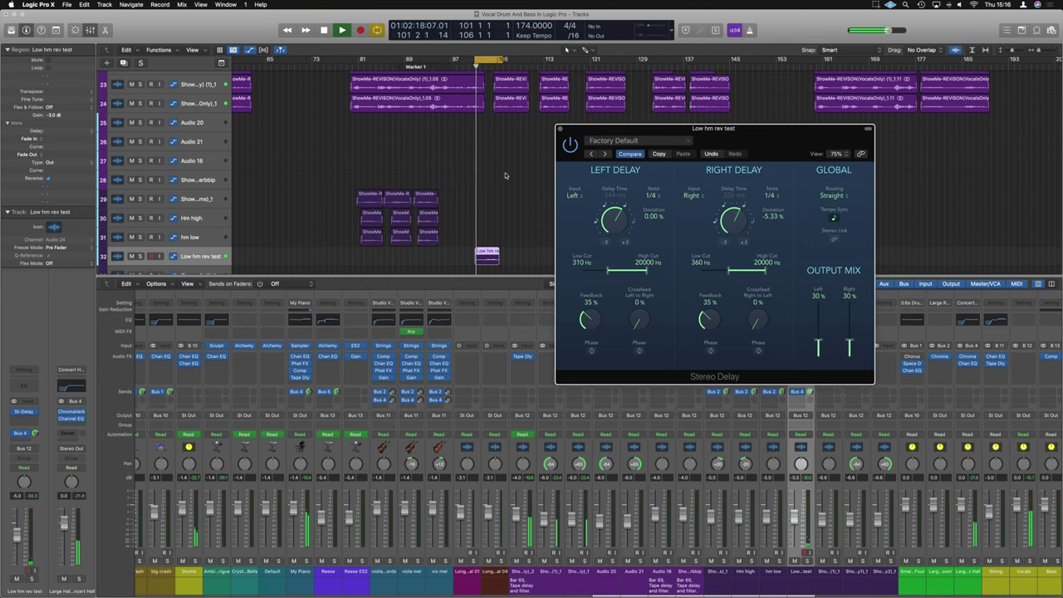
pyautogui.click(561, 130)
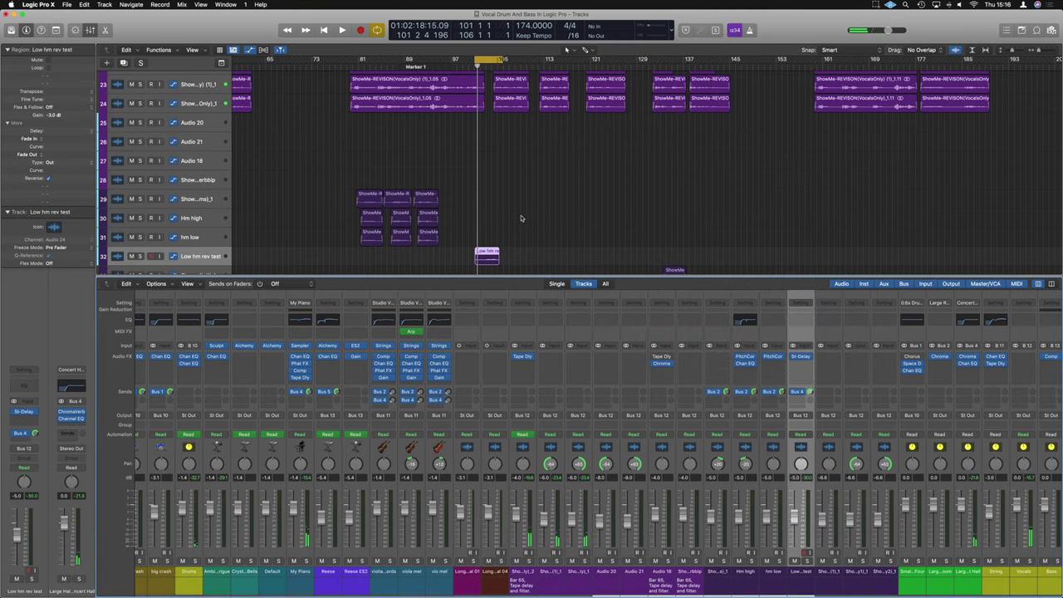
pyautogui.click(487, 63)
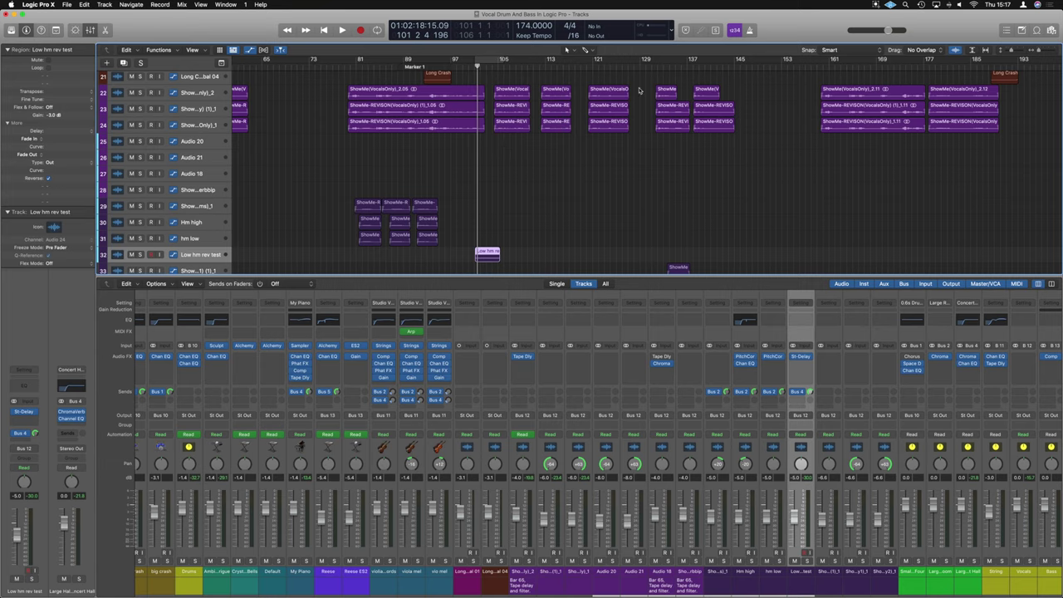
# Step: Copy the last stack of Hmmms, Hm high and hm low regions to about bar 127 and play the copies
pyautogui.click(622, 64)
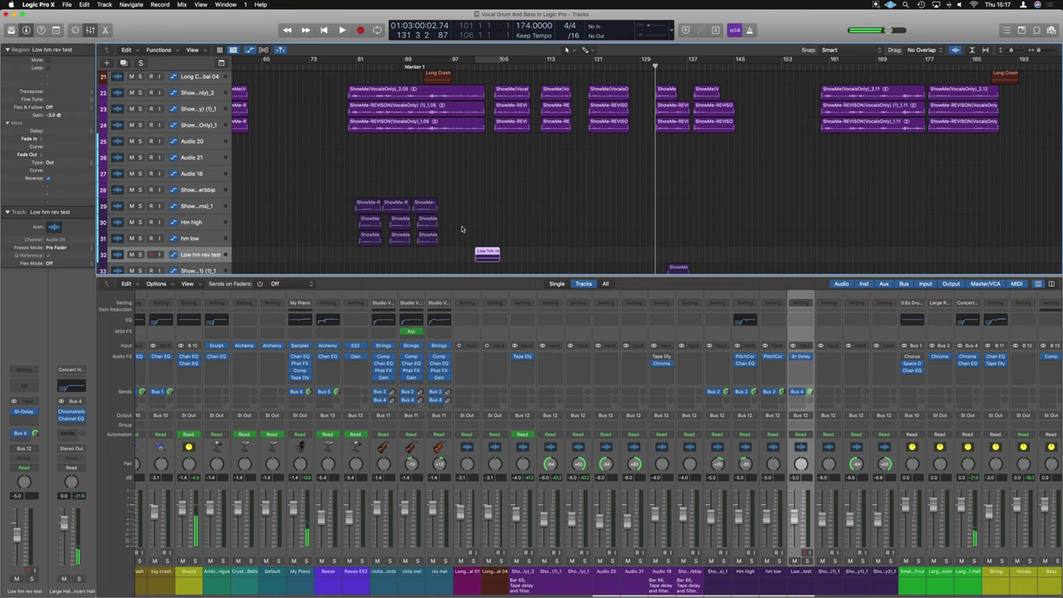
pyautogui.moveTo(404, 252); pyautogui.dragTo(643, 208)
pyautogui.press('super+Right')
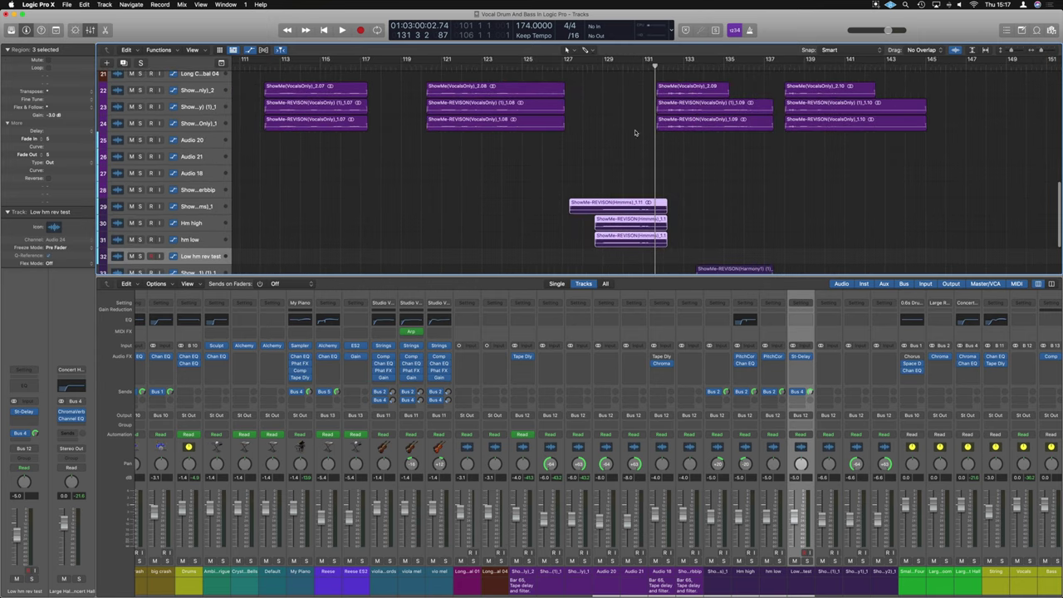
pyautogui.click(590, 69)
pyautogui.press('space')
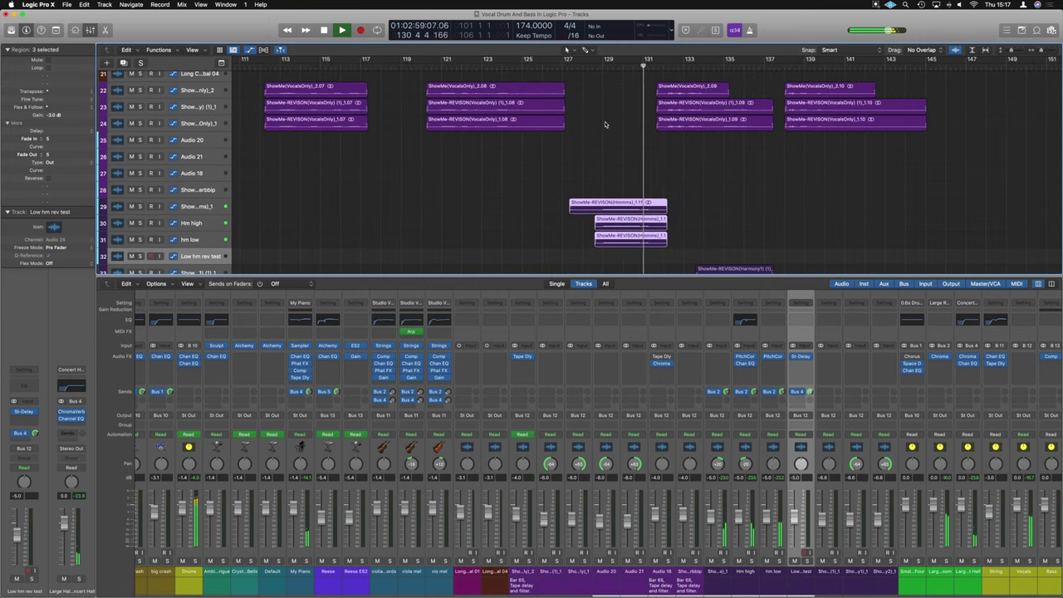
# Step: Copy the reversed Low hm rev test region to about bar 125, leading into the copied hmms, and play it from there
pyautogui.press('super+Left')
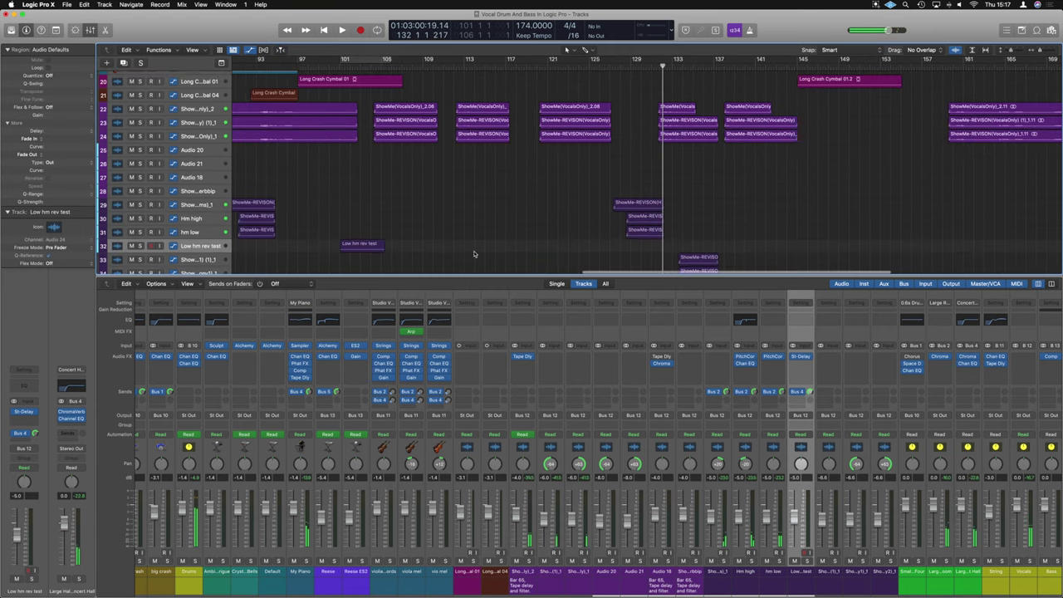
pyautogui.moveTo(368, 247); pyautogui.dragTo(620, 246)
pyautogui.keyDown('ctrl'); pyautogui.keyDown('alt'); pyautogui.click(589, 232); pyautogui.keyUp('alt'); pyautogui.keyUp('ctrl')
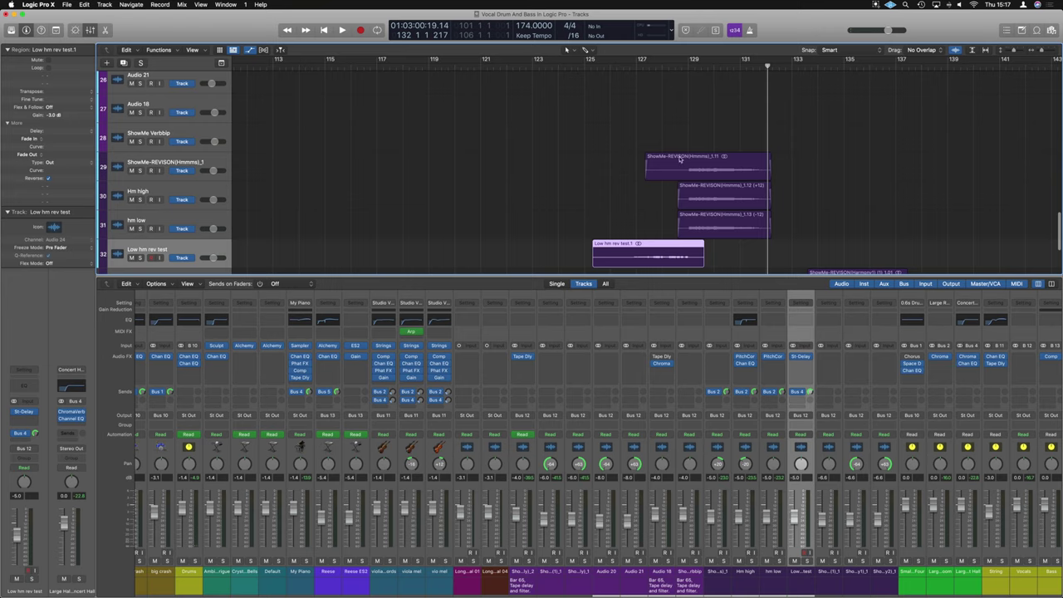
pyautogui.doubleClick(578, 65)
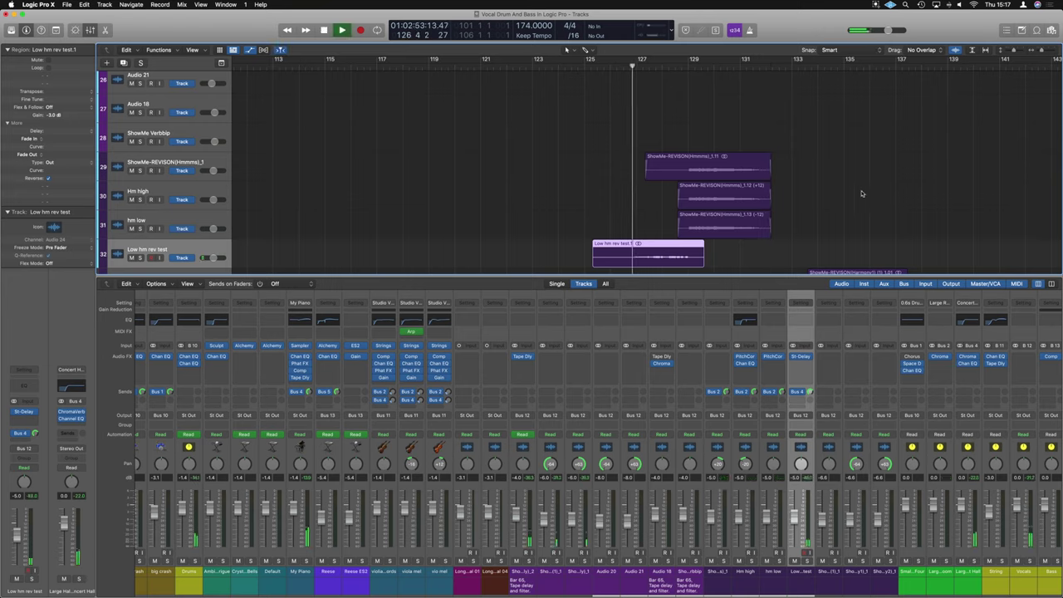
# Step: Trim the start of the copied Hmmms region to line up with the octave regions below it, and listen on to bar 141
pyautogui.moveTo(648, 176); pyautogui.dragTo(679, 176)
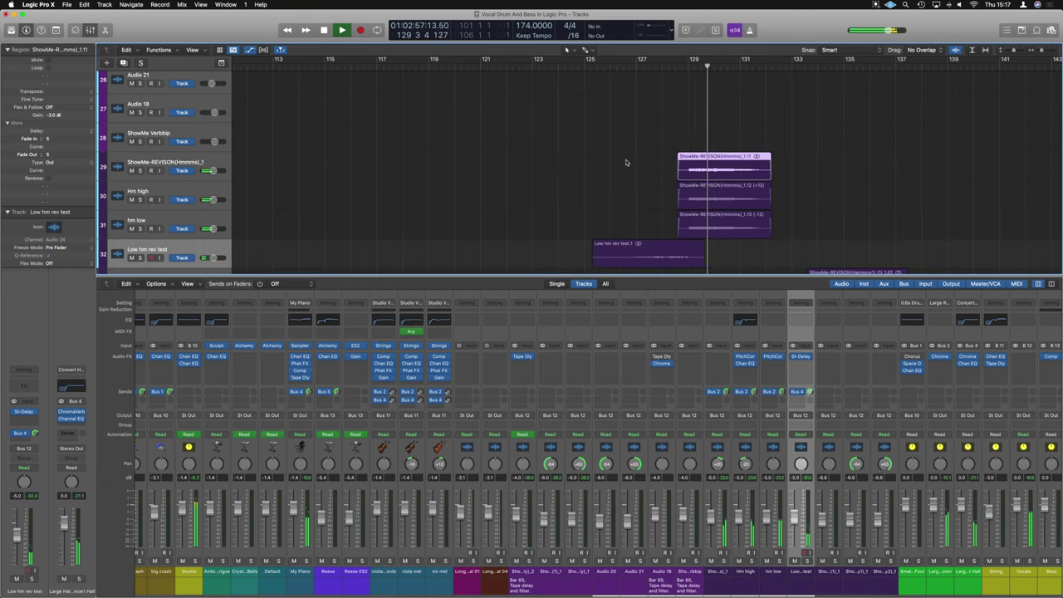
pyautogui.keyDown('ctrl'); pyautogui.keyDown('alt'); pyautogui.click(627, 161); pyautogui.keyUp('alt'); pyautogui.keyUp('ctrl')
pyautogui.keyDown('ctrl'); pyautogui.keyDown('alt'); pyautogui.click(626, 161); pyautogui.keyUp('alt'); pyautogui.keyUp('ctrl')
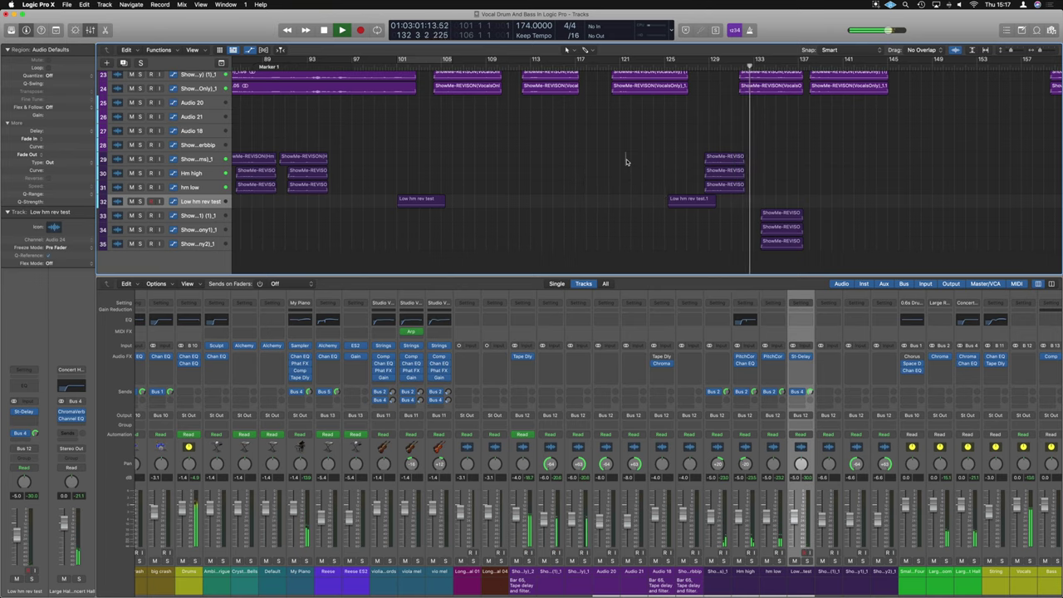
pyautogui.keyDown('ctrl'); pyautogui.keyDown('alt'); pyautogui.click(626, 161); pyautogui.keyUp('alt'); pyautogui.keyUp('ctrl')
pyautogui.keyDown('ctrl'); pyautogui.keyDown('alt'); pyautogui.click(626, 161); pyautogui.keyUp('alt'); pyautogui.keyUp('ctrl')
pyautogui.keyDown('ctrl'); pyautogui.keyDown('alt'); pyautogui.click(626, 161); pyautogui.keyUp('alt'); pyautogui.keyUp('ctrl')
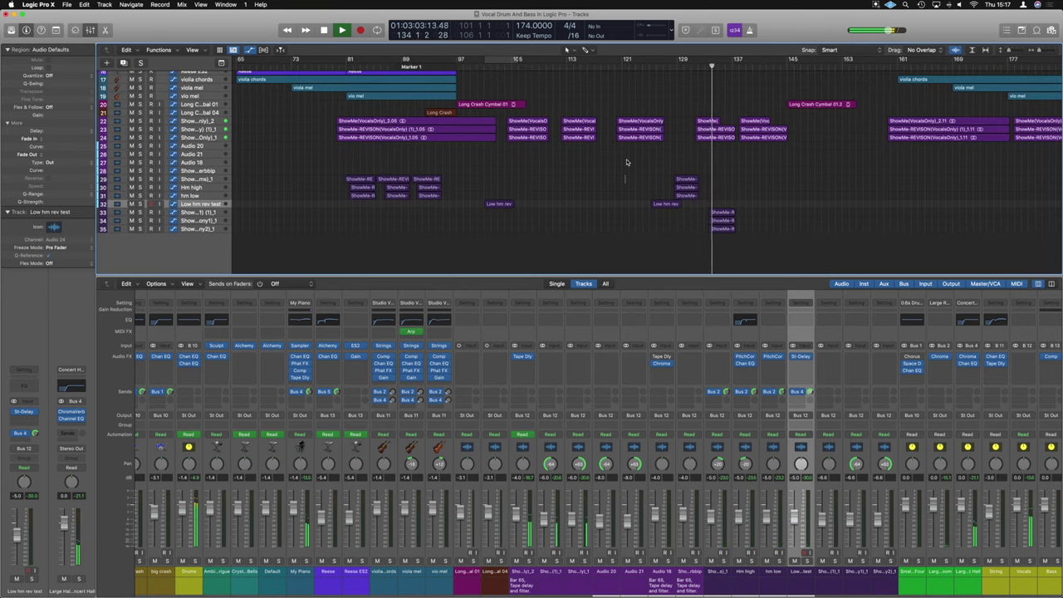
pyautogui.keyDown('ctrl'); pyautogui.keyDown('alt'); pyautogui.click(626, 161); pyautogui.keyUp('alt'); pyautogui.keyUp('ctrl')
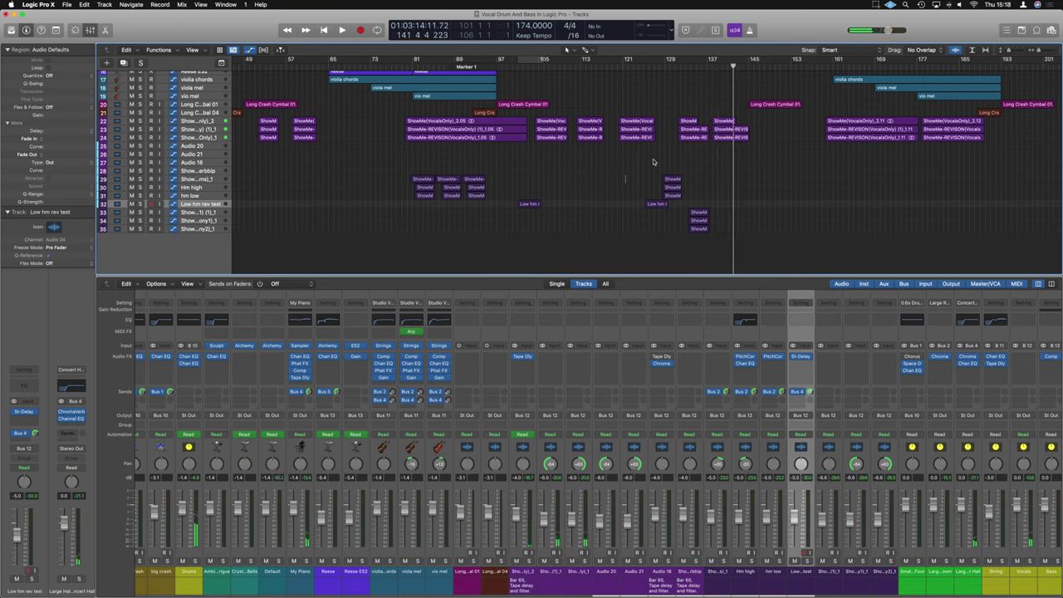
# Step: Copy the first Hmmms region onto the ShowMe Verbbip track, starting between bars 135 and 136, and audition its placement
pyautogui.moveTo(419, 181); pyautogui.dragTo(705, 172)
pyautogui.keyDown('alt'); pyautogui.scroll(10, 705, 172); pyautogui.keyUp('alt')
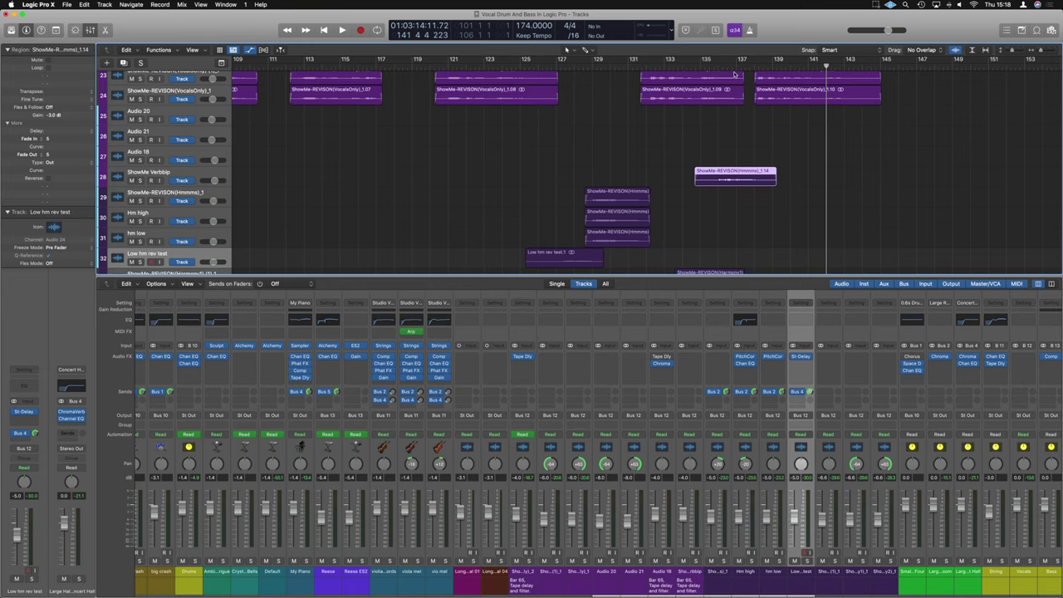
pyautogui.moveTo(724, 171); pyautogui.dragTo(741, 172)
pyautogui.click(714, 68)
pyautogui.press('space')
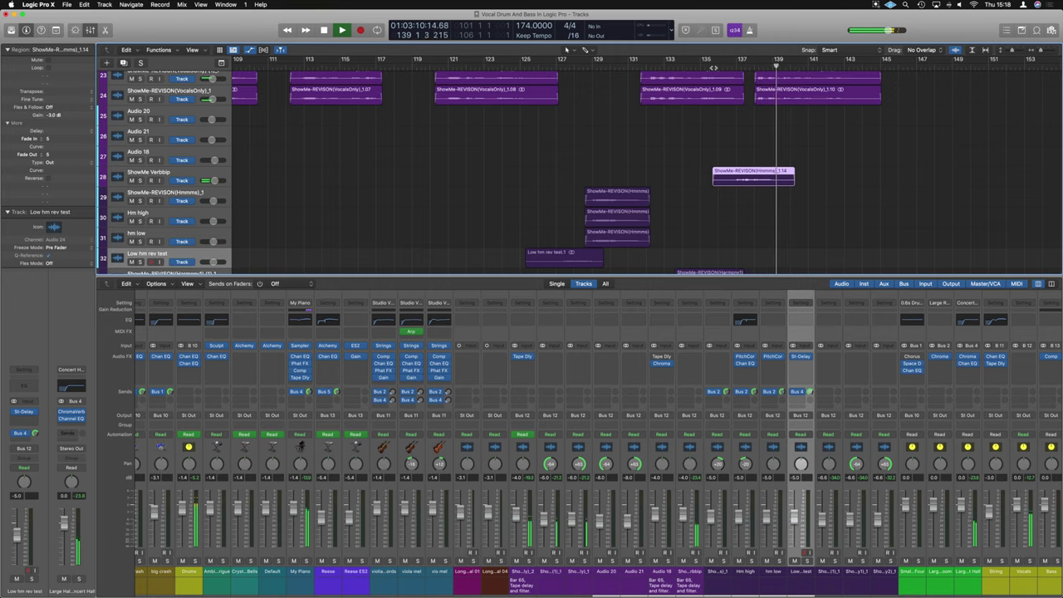
pyautogui.click(716, 67)
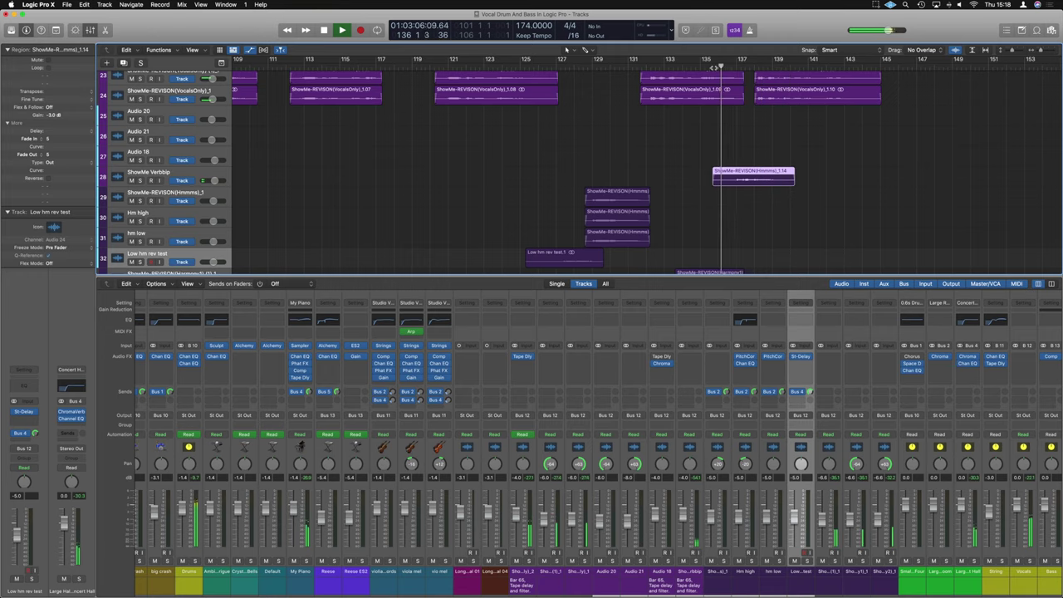
# Step: Stop playback and set a cycle range from bar 138 to beat 2 of bar 140 over the VocalsOnly regions
pyautogui.keyDown('ctrl'); pyautogui.keyDown('alt'); pyautogui.click(763, 123); pyautogui.keyUp('alt'); pyautogui.keyUp('ctrl')
pyautogui.keyDown('ctrl'); pyautogui.keyDown('alt'); pyautogui.click(762, 123); pyautogui.keyUp('alt'); pyautogui.keyUp('ctrl')
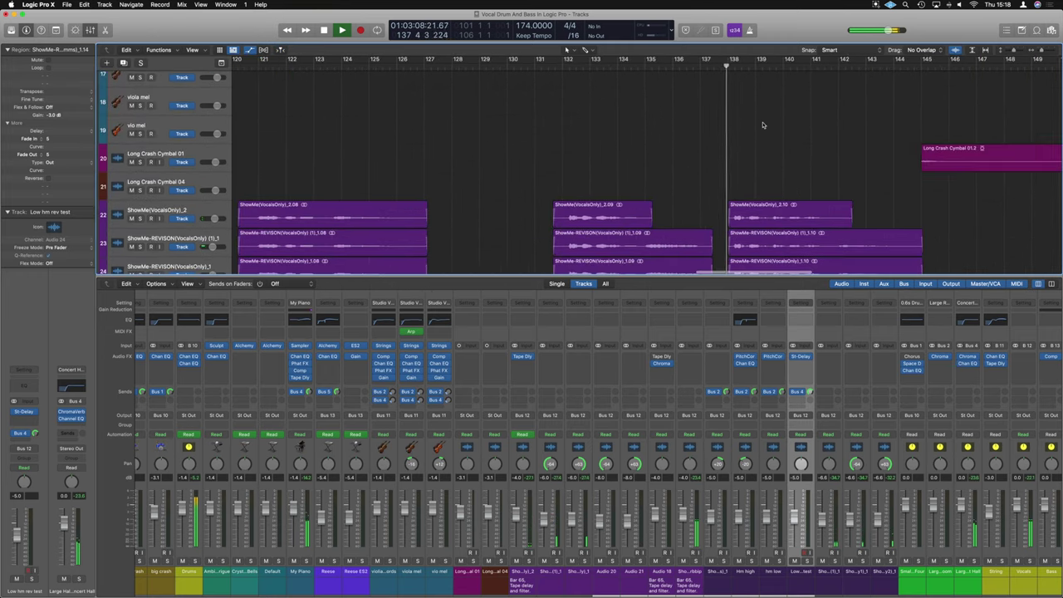
pyautogui.keyDown('ctrl'); pyautogui.keyDown('alt'); pyautogui.click(763, 125); pyautogui.keyUp('alt'); pyautogui.keyUp('ctrl')
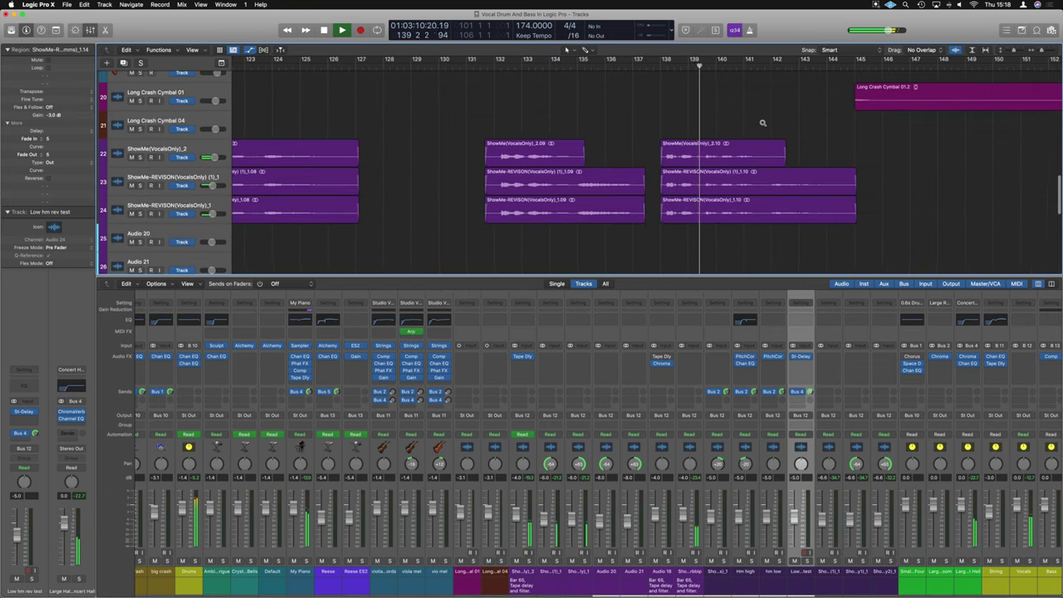
pyautogui.keyDown('ctrl'); pyautogui.keyDown('alt'); pyautogui.click(762, 123); pyautogui.keyUp('alt'); pyautogui.keyUp('ctrl')
pyautogui.press('space')
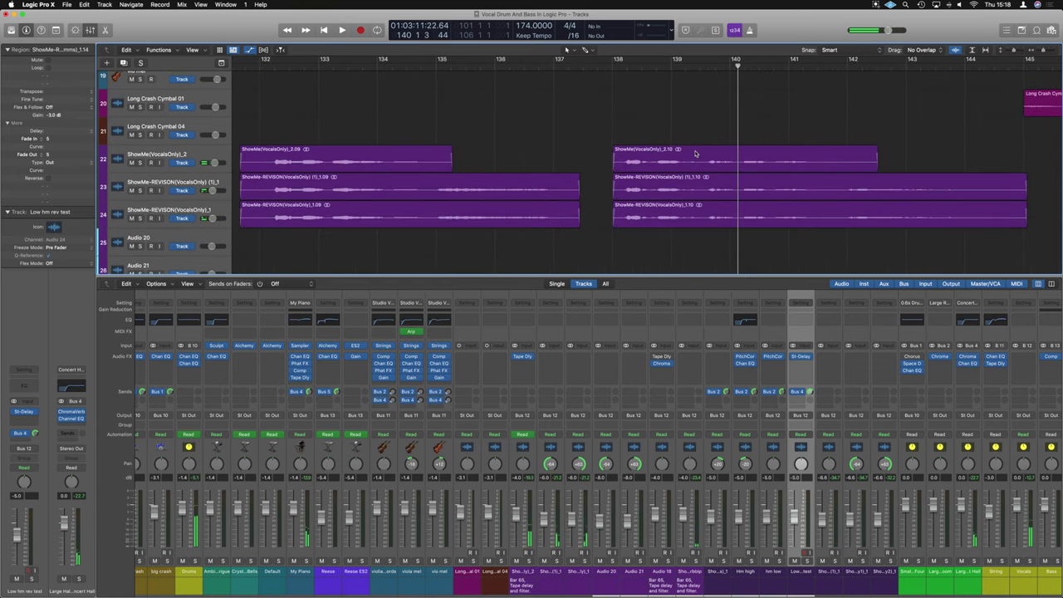
pyautogui.press('super+Right')
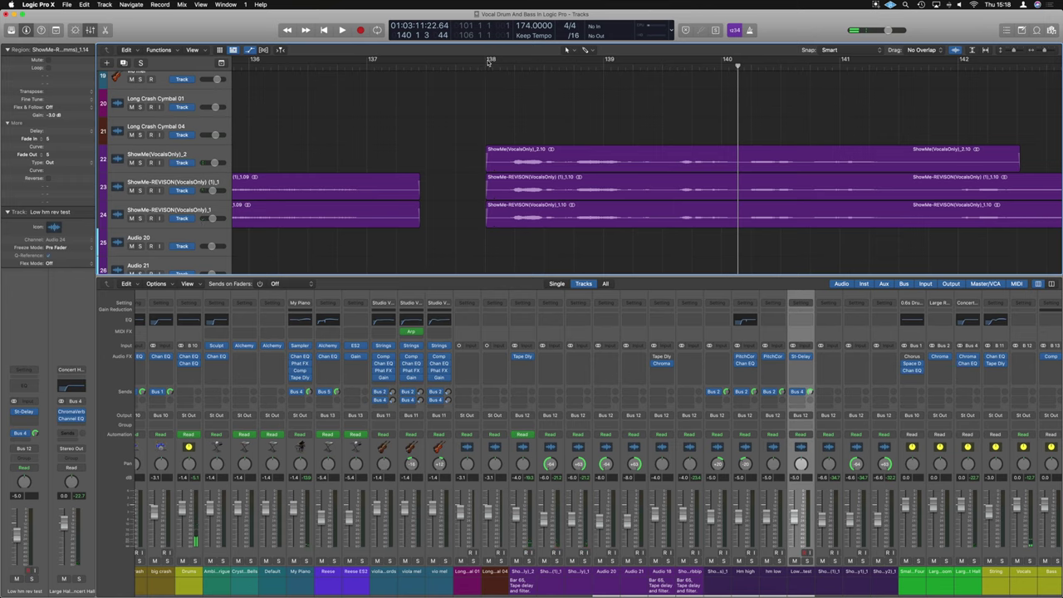
pyautogui.moveTo(490, 63); pyautogui.dragTo(764, 60)
# Step: Solo the ShowMe(VocalsOnly)_2 and ShowMe-REVISON(VocalsOnly) (1)_1 tracks and play the cycled phrase
pyautogui.click(139, 163)
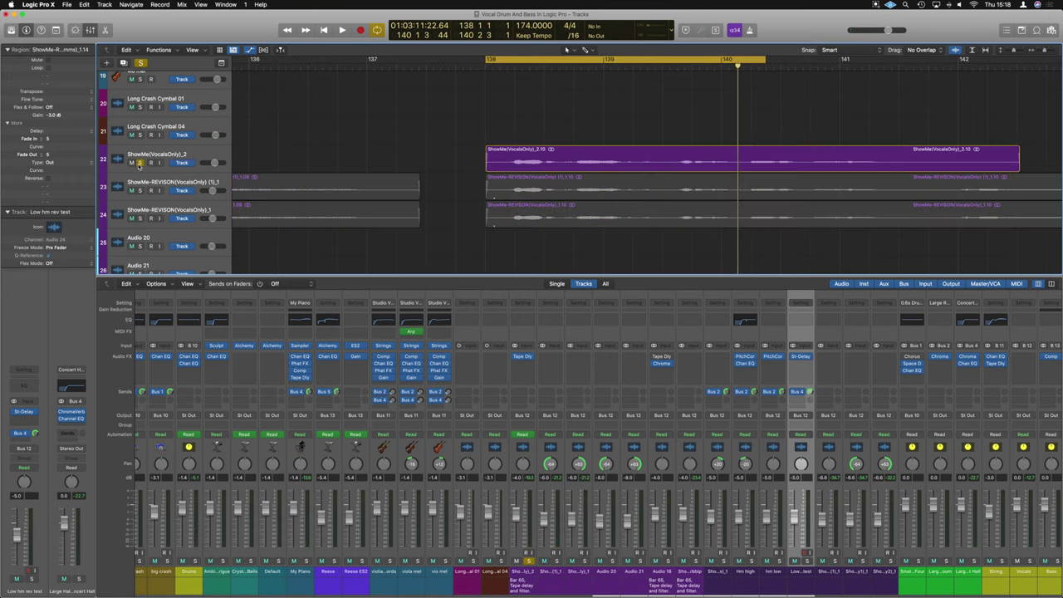
pyautogui.press('space')
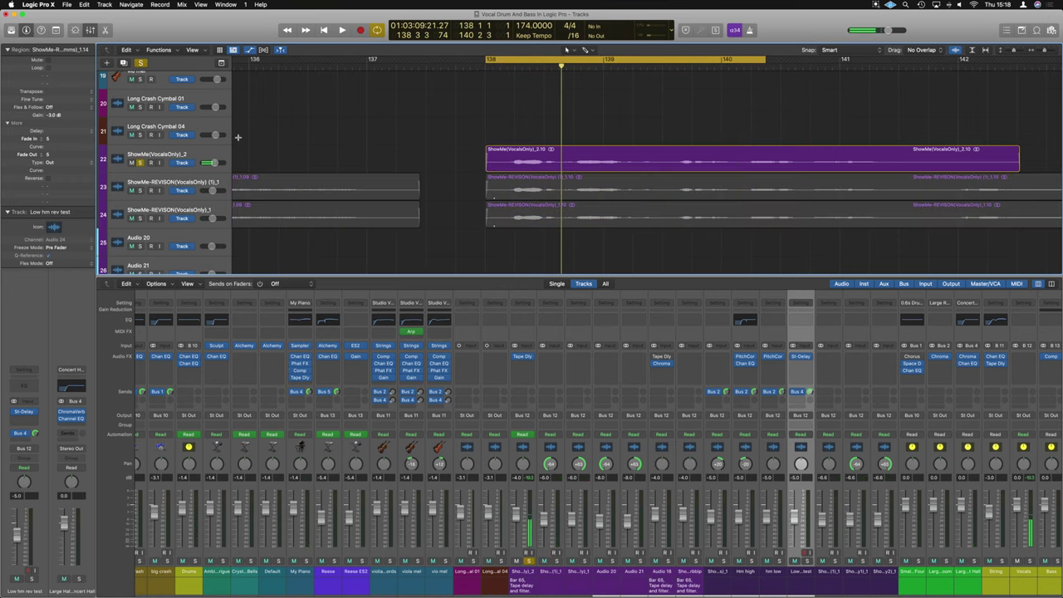
pyautogui.click(139, 191)
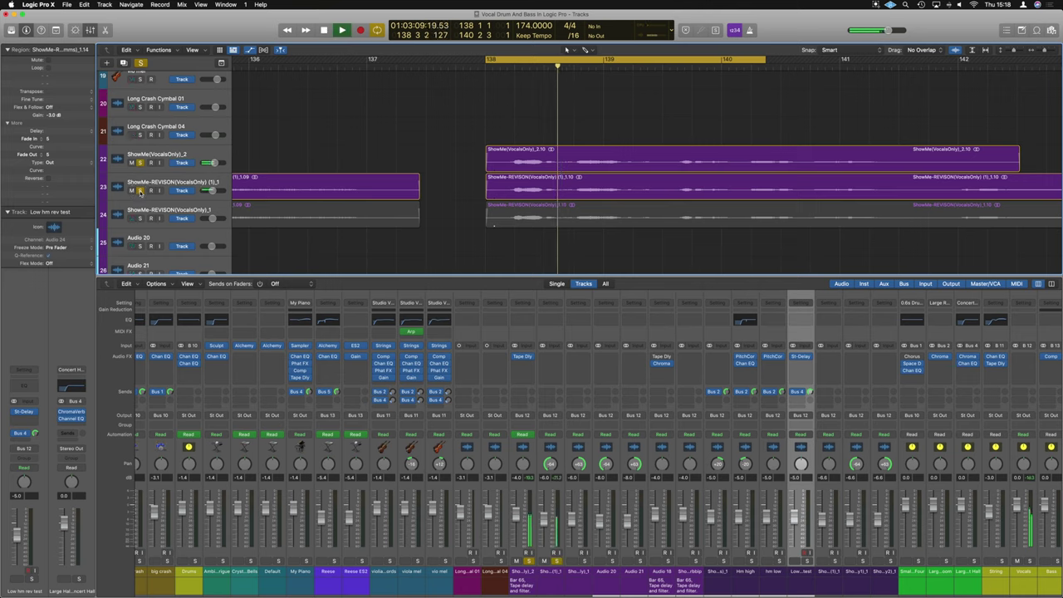
# Step: Solo the ShowMe-REVISON(VocalsOnly)_1 track and audition a short cycle range from about 138 1 4, where the vocal phrase begins
pyautogui.click(139, 218)
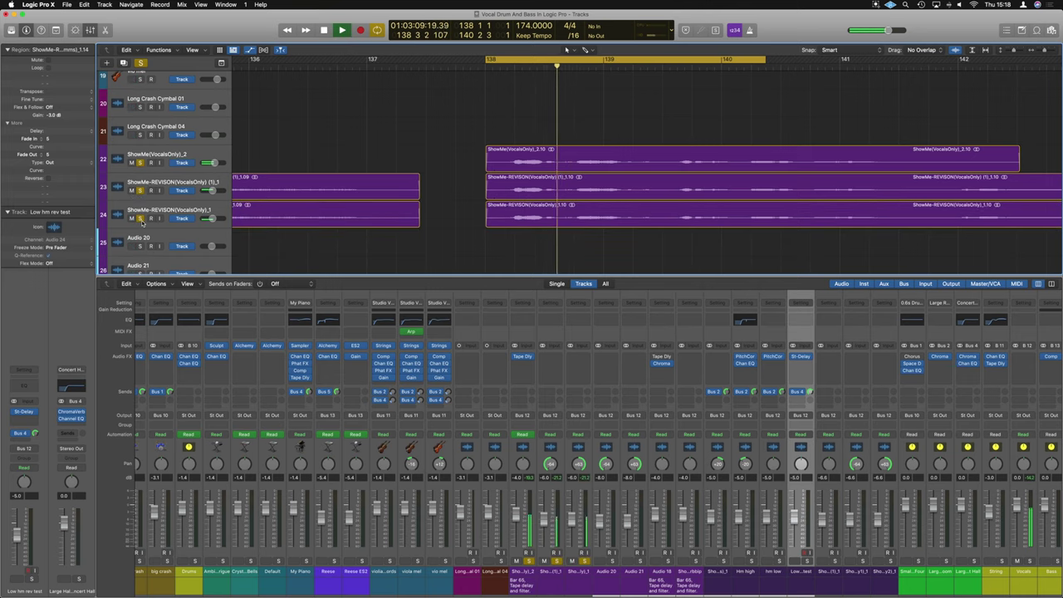
pyautogui.press('super+Right')
pyautogui.press('super+Right')
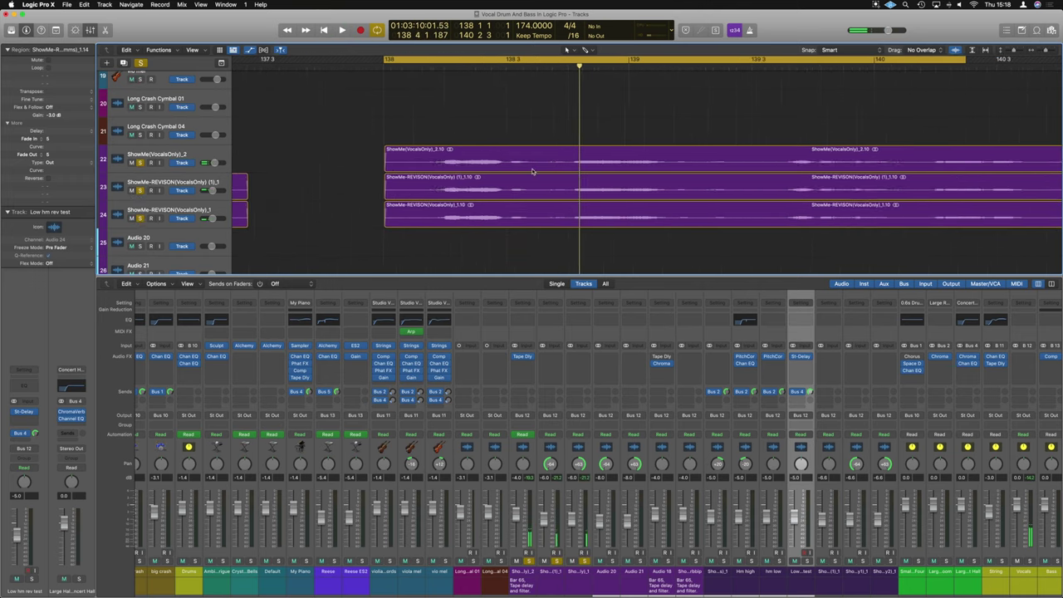
pyautogui.press('super+Down')
pyautogui.press('super+Down')
pyautogui.press('super+Down')
pyautogui.press('super+Down')
pyautogui.press('super+Down')
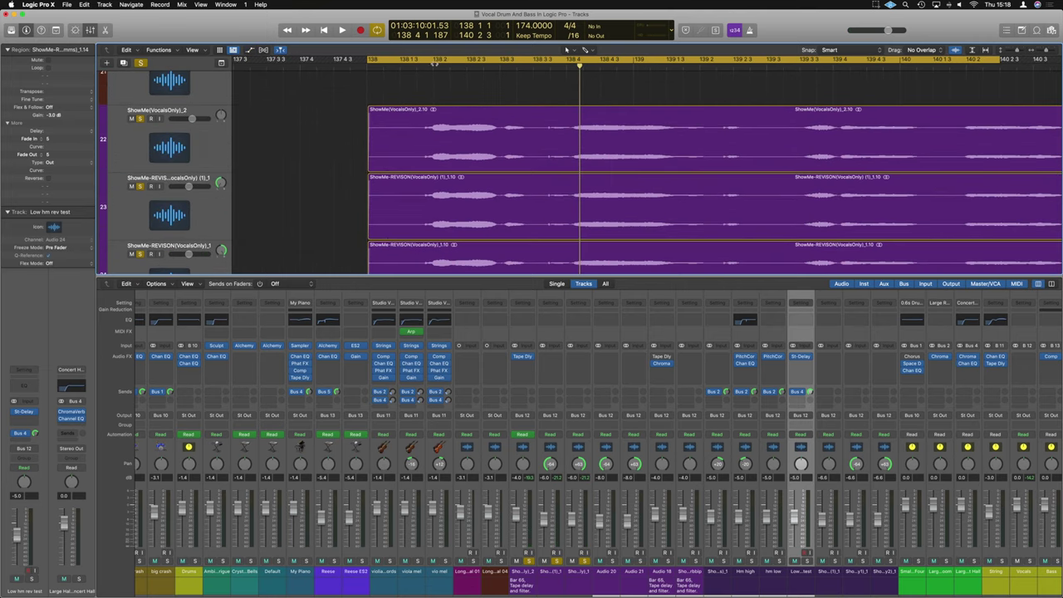
pyautogui.moveTo(434, 64); pyautogui.dragTo(432, 63)
pyautogui.press('space')
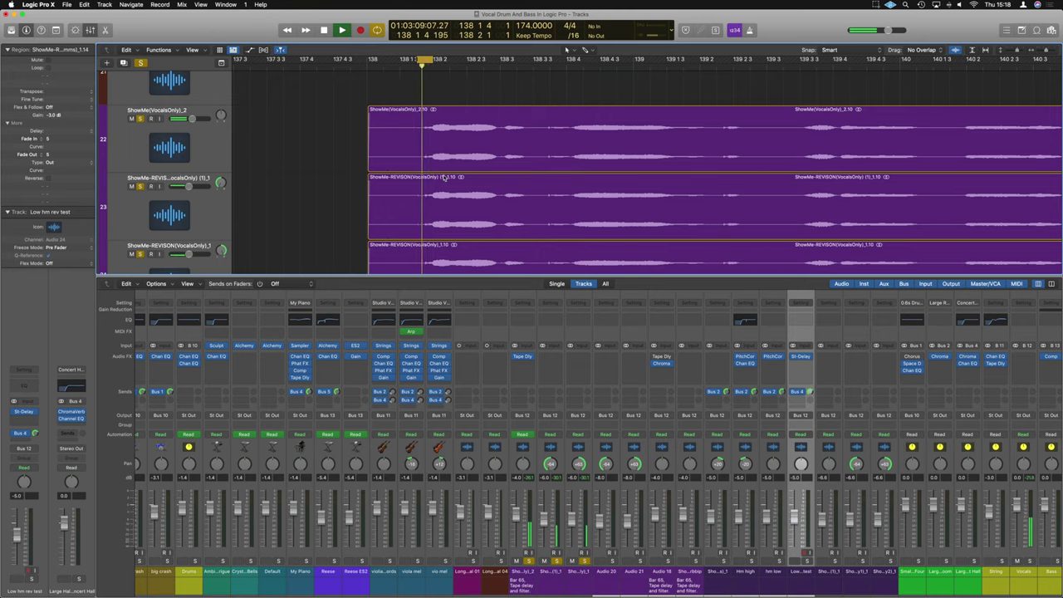
pyautogui.press('space')
# Step: Trim the start of the three VocalsOnly regions at bar 138 together to 138 1 4 121, removing the silence before the phrase
pyautogui.press('super+Up')
pyautogui.press('super+Up')
pyautogui.press('super+Left')
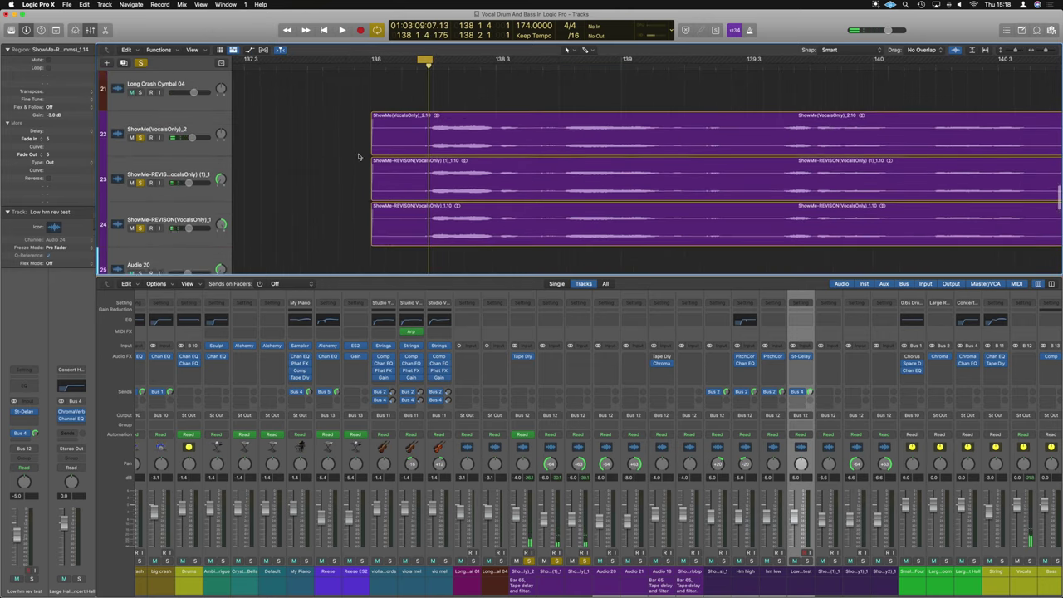
pyautogui.moveTo(362, 120); pyautogui.dragTo(390, 239)
pyautogui.press('super+Right')
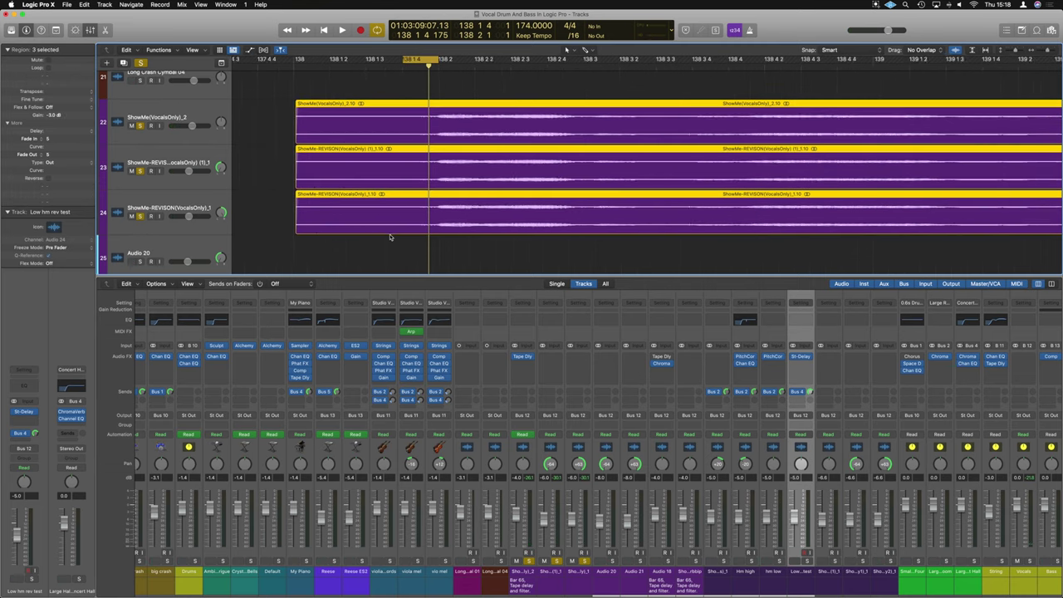
pyautogui.moveTo(283, 232); pyautogui.dragTo(427, 231)
pyautogui.press('super+Left')
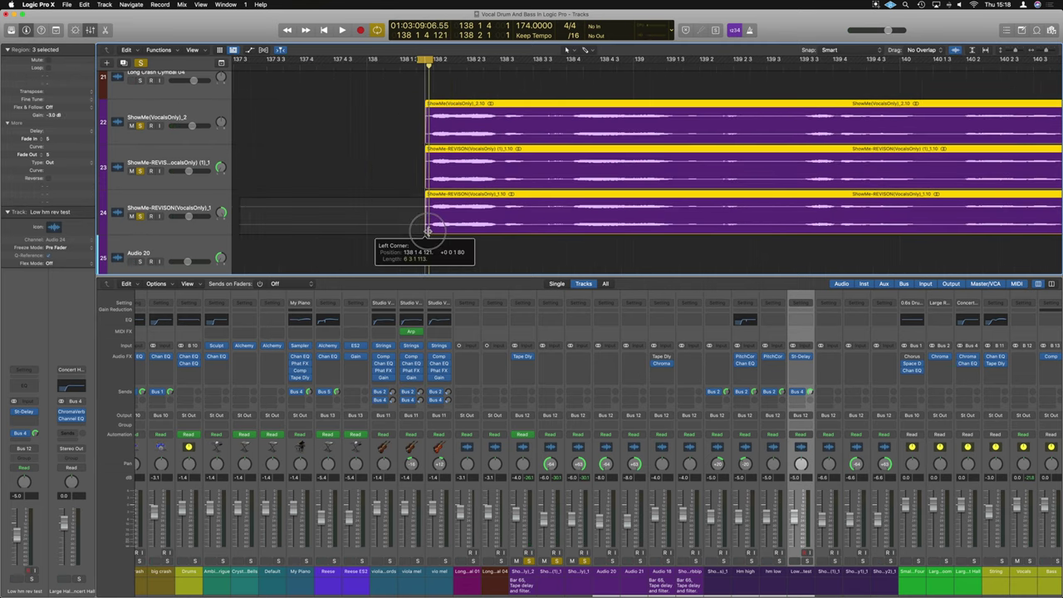
pyautogui.click(332, 241)
pyautogui.press('super+Up')
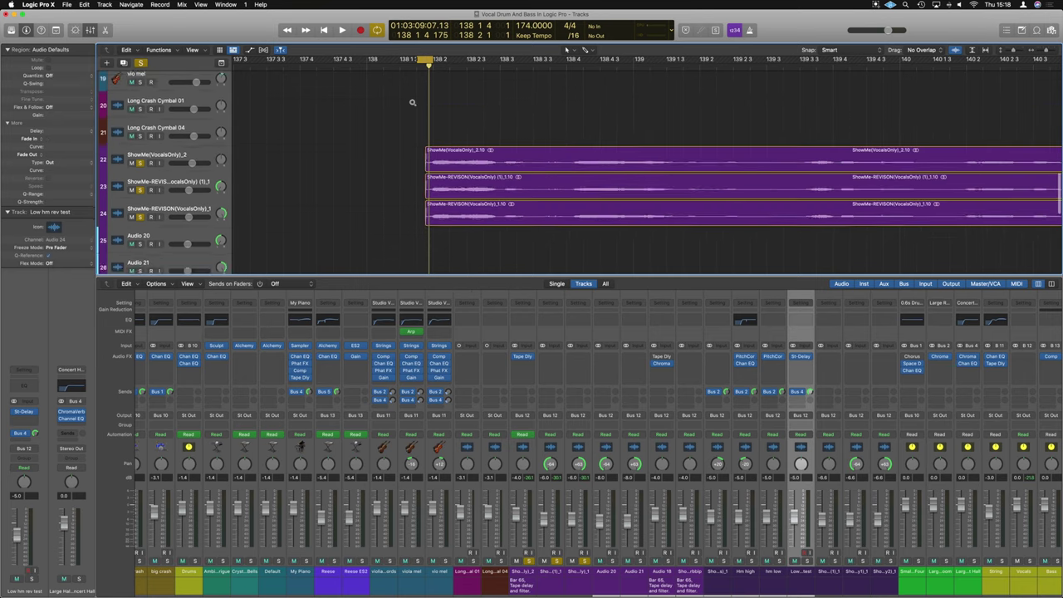
# Step: Play the trimmed vocals, turn off cycle and solo, and replay them in the full mix from between bars 137 and 138
pyautogui.press('space')
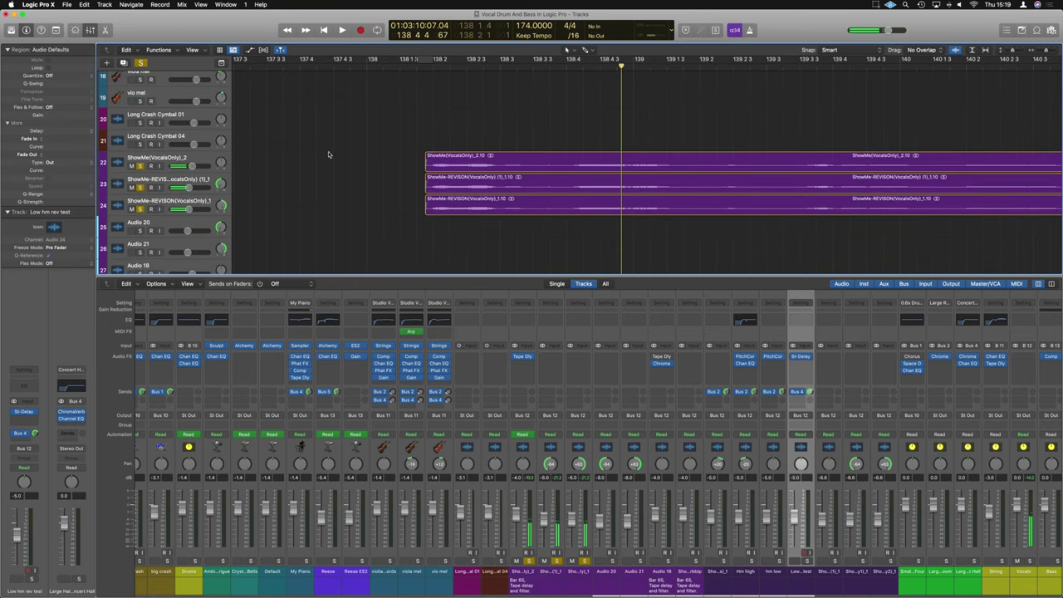
pyautogui.press('super+Left')
pyautogui.press('super+Up')
pyautogui.click(419, 67)
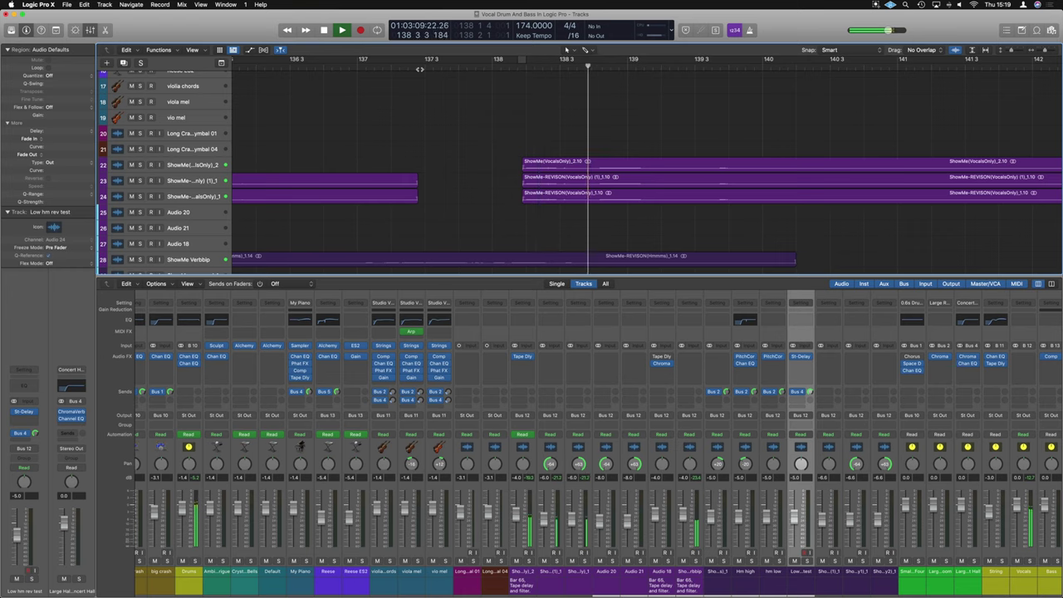
# Step: Replay the full mix from between bars 134 and 135 to check the Hmmms region leading into the trimmed vocals
pyautogui.press('super+Left')
pyautogui.press('super+Right')
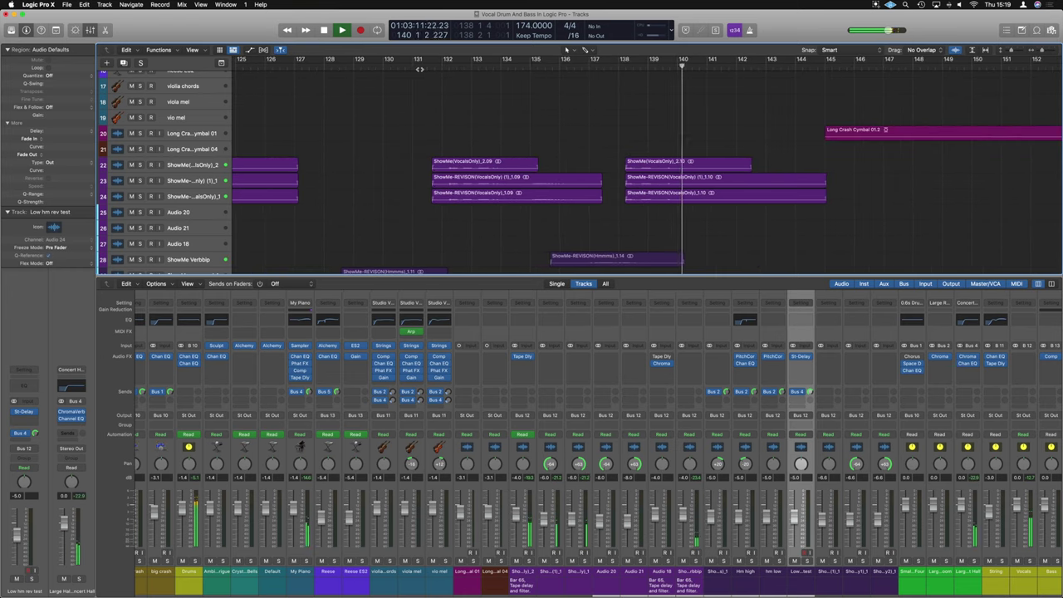
pyautogui.click(514, 66)
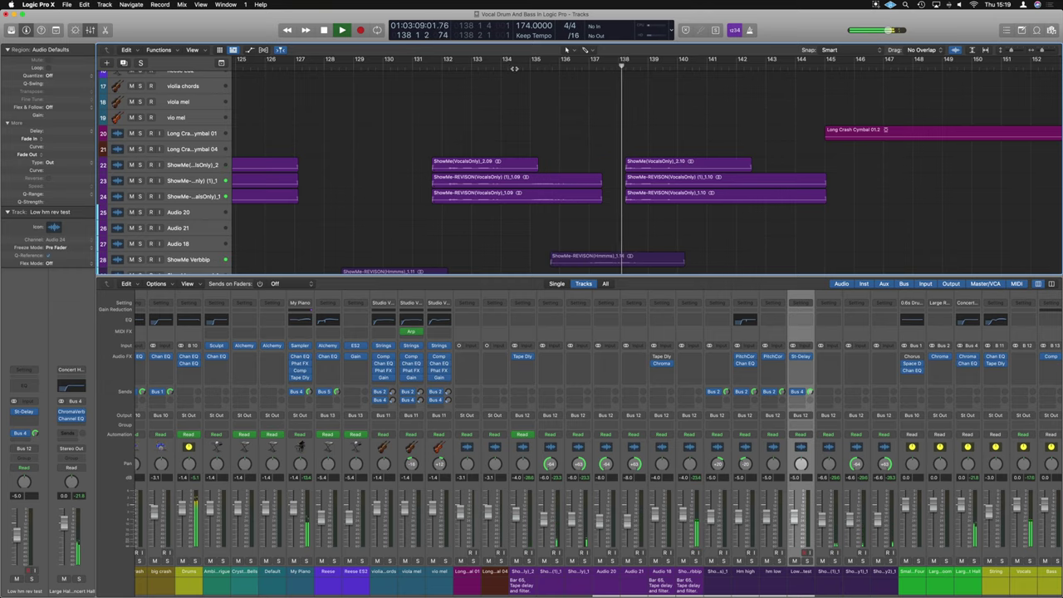
pyautogui.press('z')
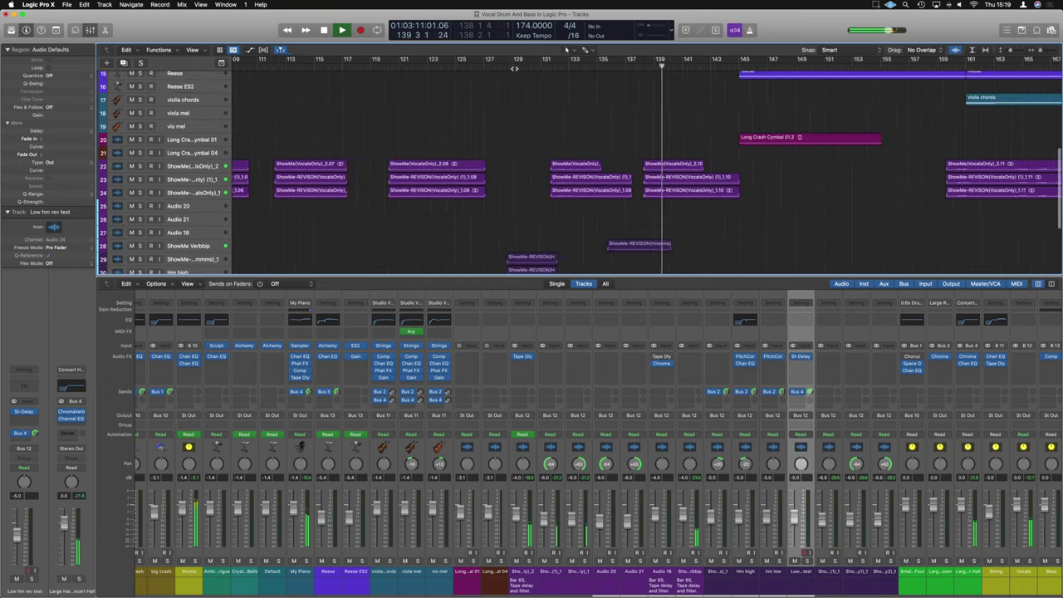